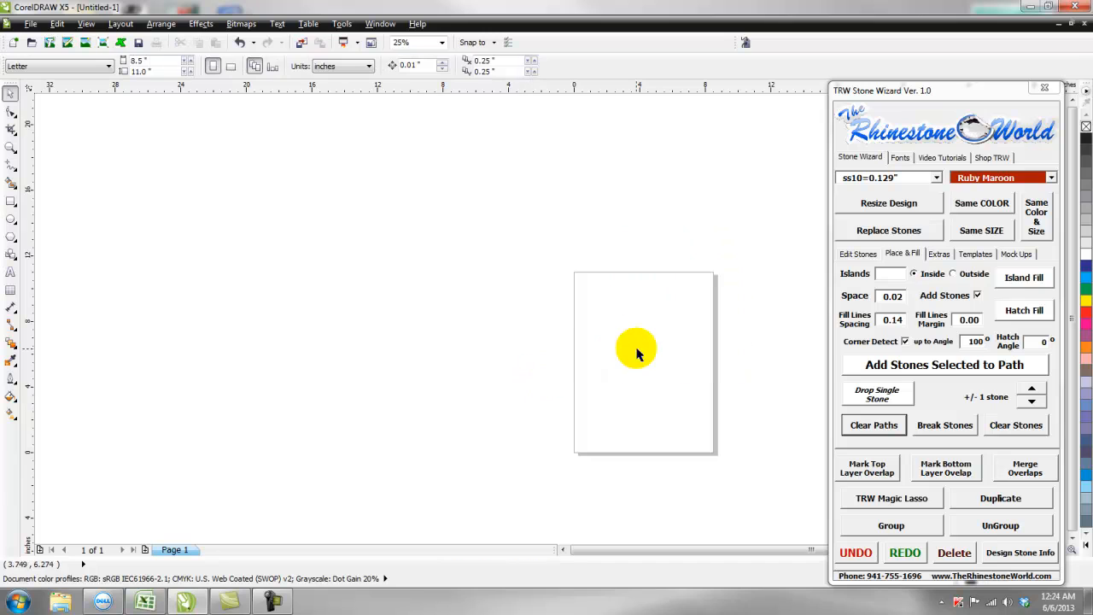
Open the "Backup_of_cruise ship.cdr" drawing from the [1 Logos] folder
{"action": "left_click", "coordinate": [34, 24]}
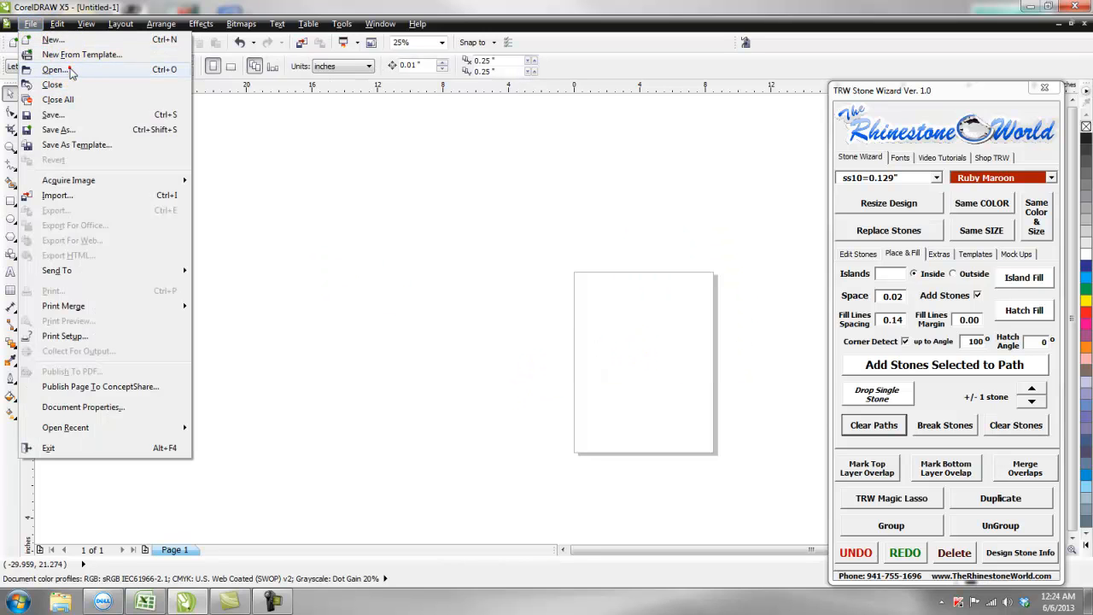
{"action": "left_click", "coordinate": [67, 69]}
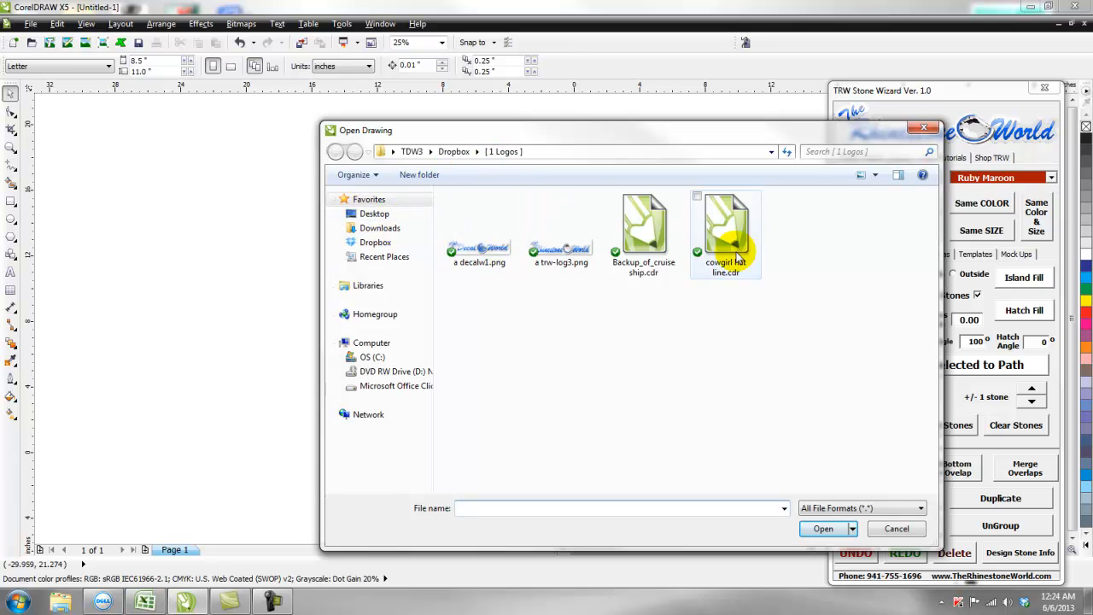
{"action": "double_click", "coordinate": [646, 229]}
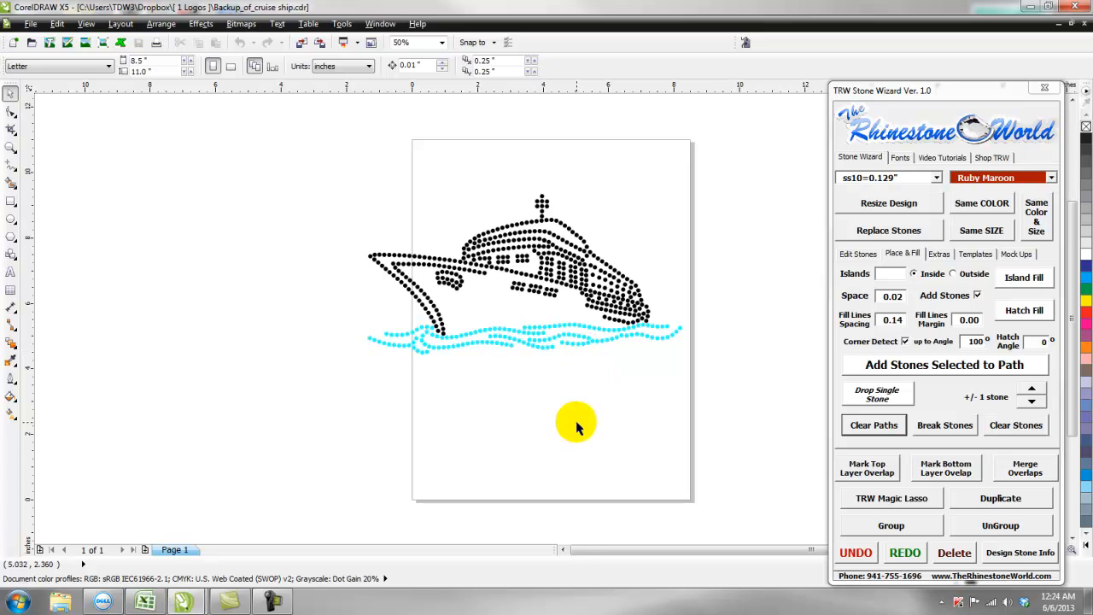
{"action": "scroll", "coordinate": [559, 235], "scroll_direction": "down", "scroll_amount": 1}
{"action": "scroll", "coordinate": [567, 188], "scroll_direction": "up", "scroll_amount": 3}
{"action": "scroll", "coordinate": [566, 188], "scroll_direction": "down", "scroll_amount": 3}
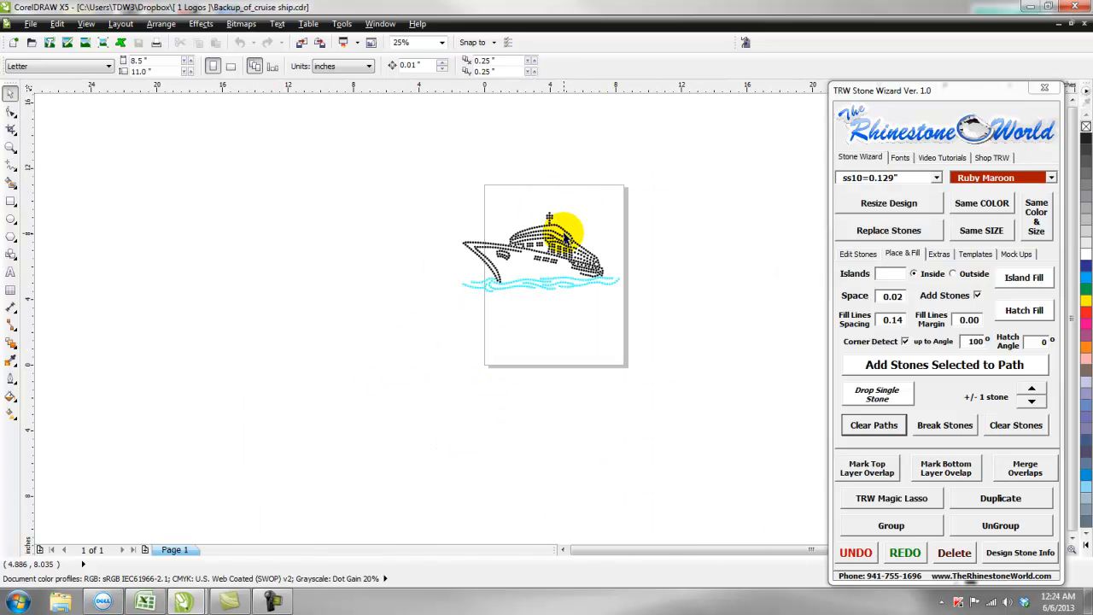
{"action": "scroll", "coordinate": [564, 235], "scroll_direction": "up", "scroll_amount": 1}
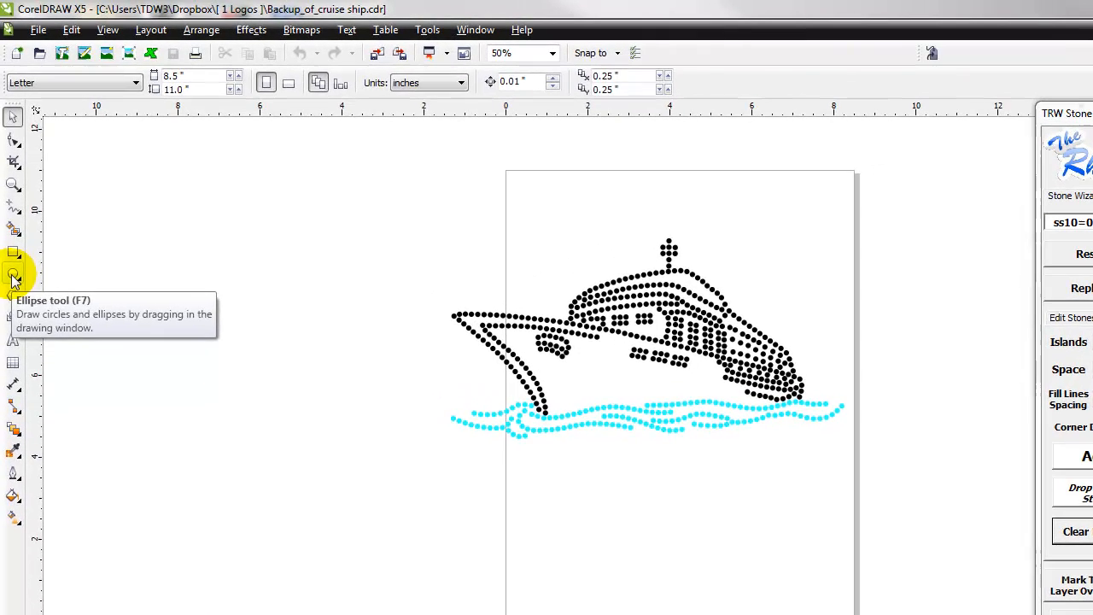
Draw an ellipse about 9.65 by 4.23 inches around the ship and adjust its position so it arches over the mast
{"action": "left_click", "coordinate": [11, 220]}
{"action": "left_click_drag", "start_coordinate": [453, 238], "coordinate": [854, 416]}
{"action": "left_click", "coordinate": [13, 116]}
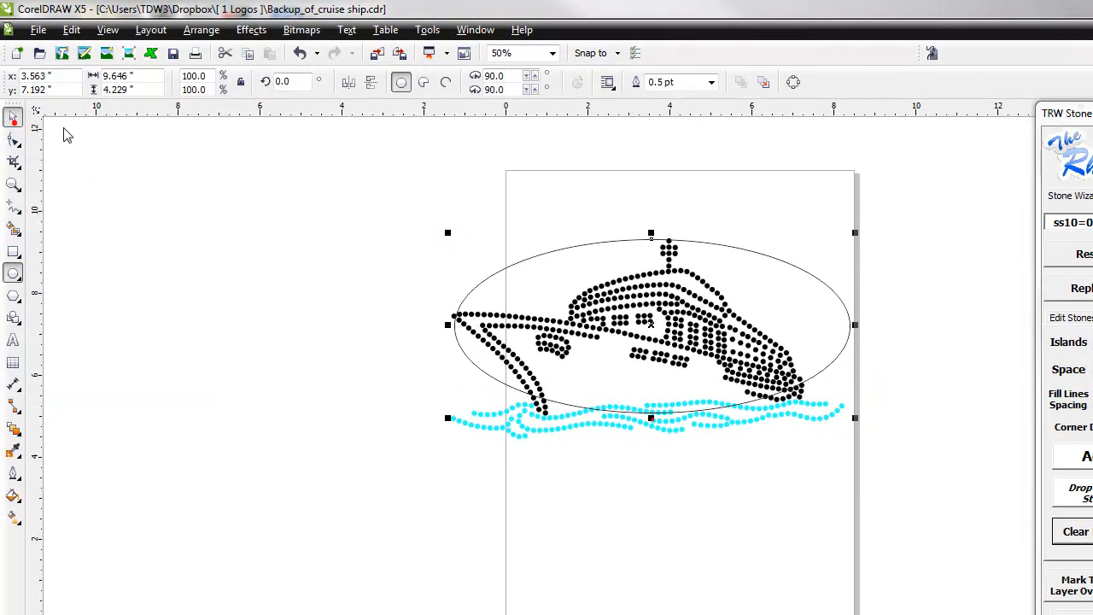
{"action": "left_click_drag", "start_coordinate": [801, 249], "coordinate": [805, 238]}
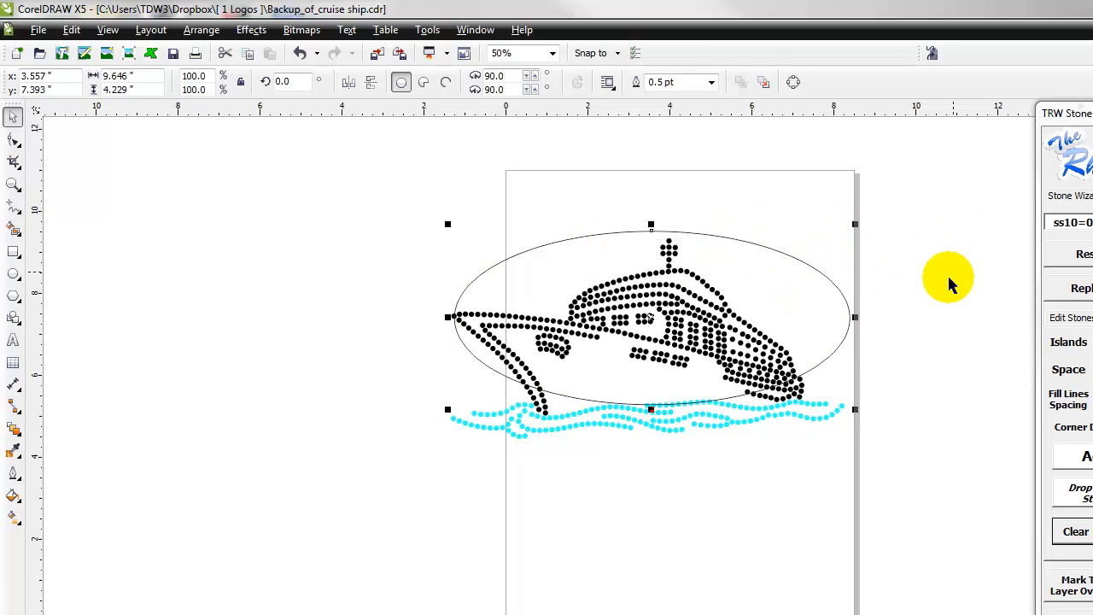
{"action": "left_click_drag", "start_coordinate": [758, 247], "coordinate": [763, 249]}
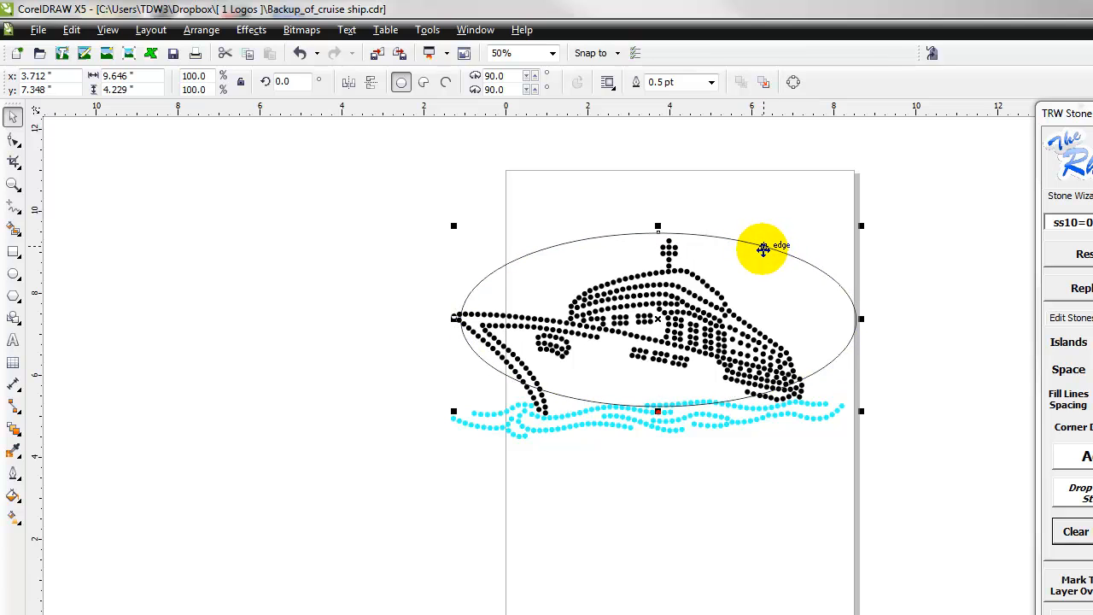
{"action": "left_click", "coordinate": [946, 329]}
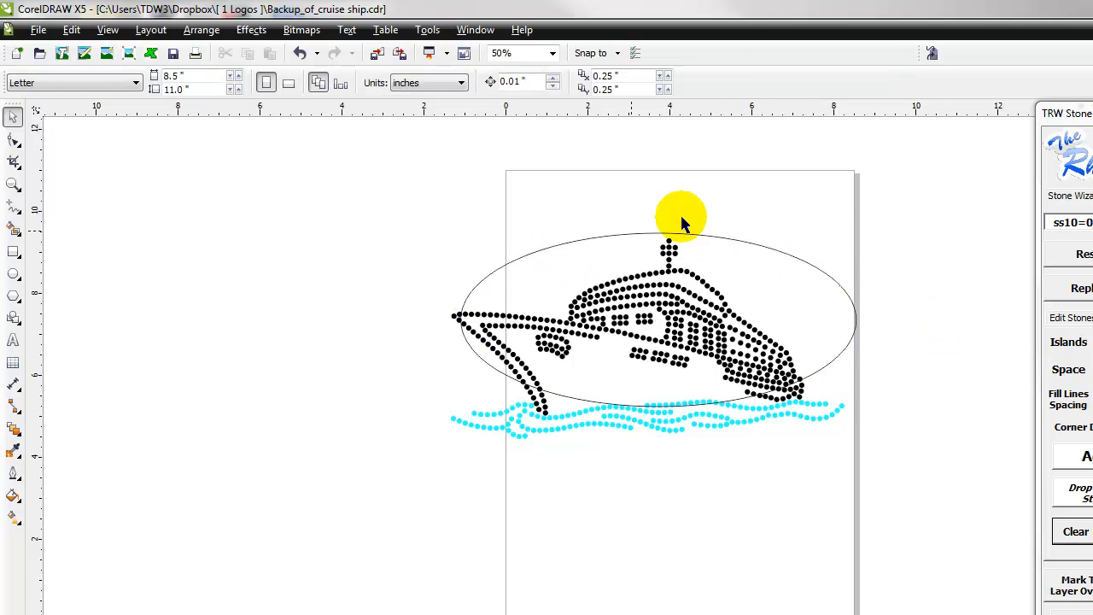
Set the default artistic text size to 72 pt and place a line with the family's name above the ellipse
{"action": "left_click", "coordinate": [12, 342]}
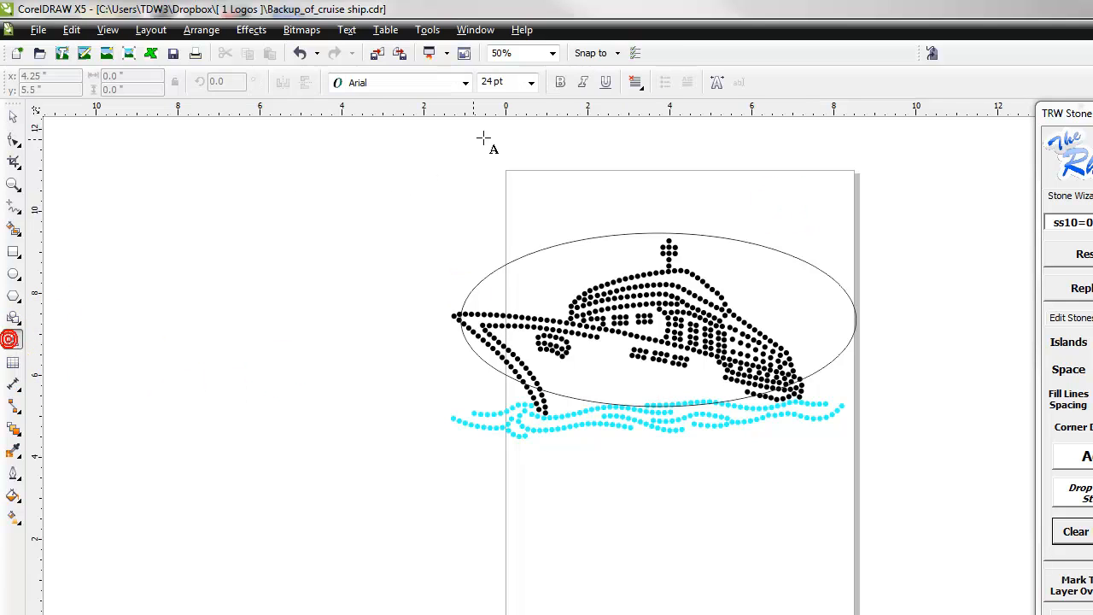
{"action": "left_click", "coordinate": [531, 86]}
{"action": "left_click", "coordinate": [496, 298]}
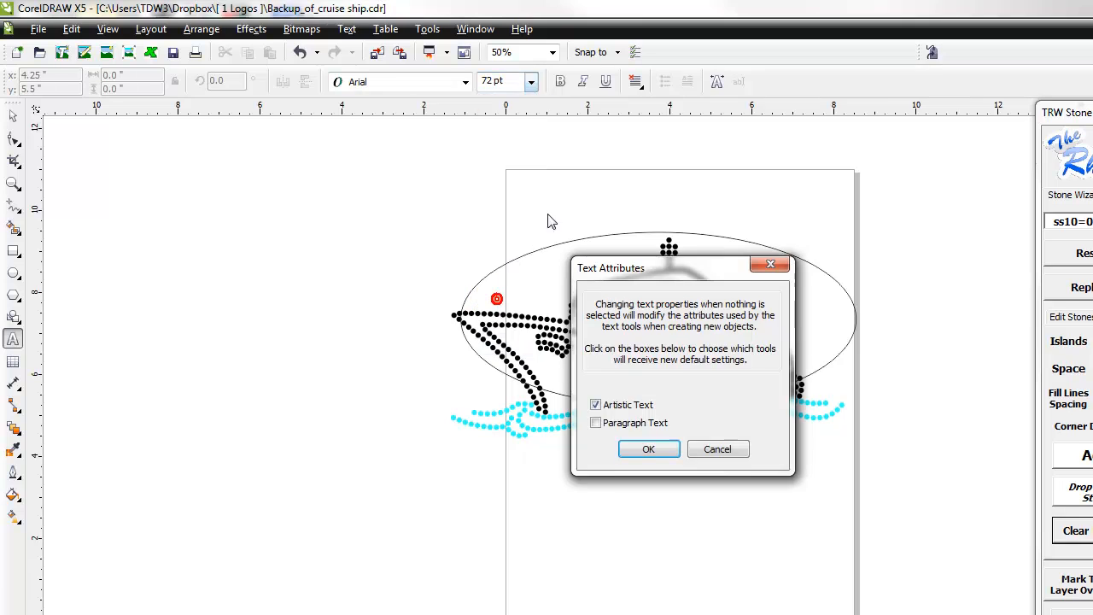
{"action": "left_click", "coordinate": [648, 449]}
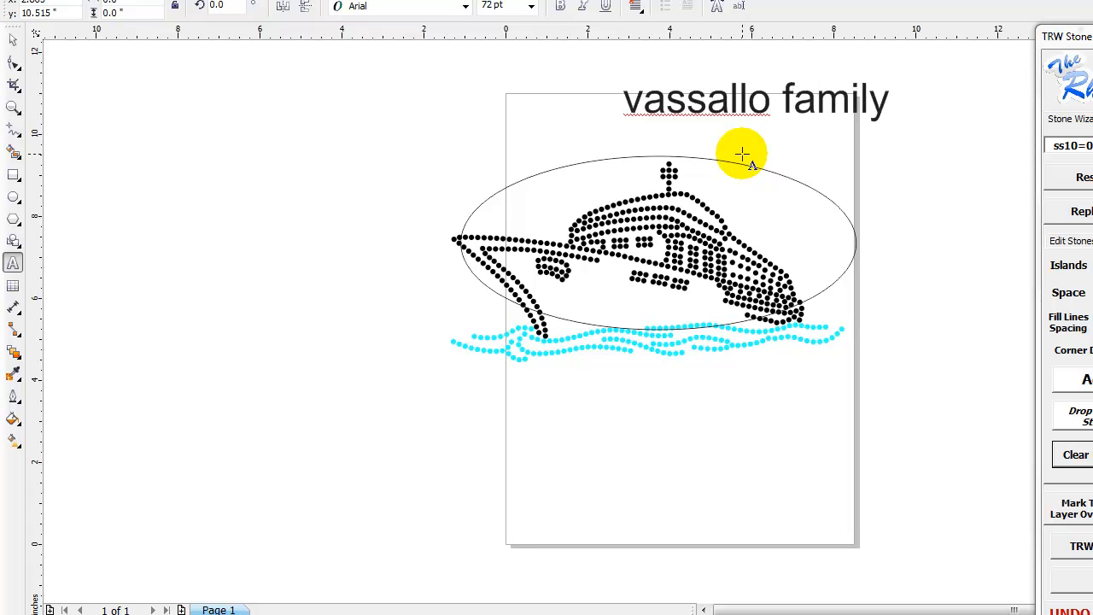
{"action": "left_click", "coordinate": [12, 41]}
{"action": "left_click_drag", "start_coordinate": [838, 105], "coordinate": [732, 387]}
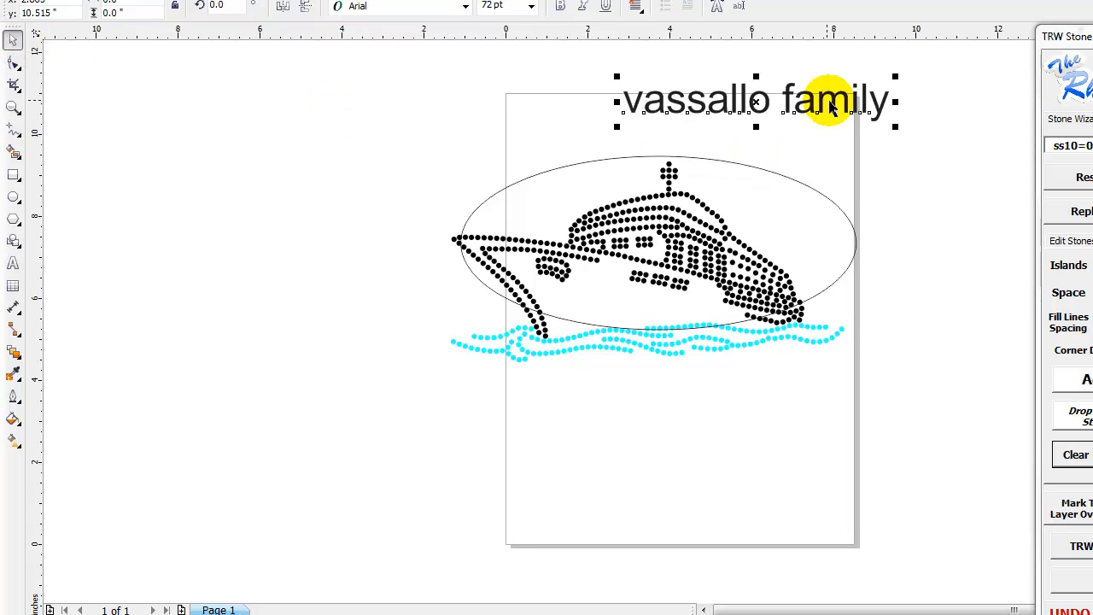
{"action": "left_click_drag", "start_coordinate": [586, 371], "coordinate": [598, 161]}
Filter the fonts by "trw", apply TRW 130 Super Small to the family name text, and place a copy below the ship
{"action": "left_click", "coordinate": [900, 159]}
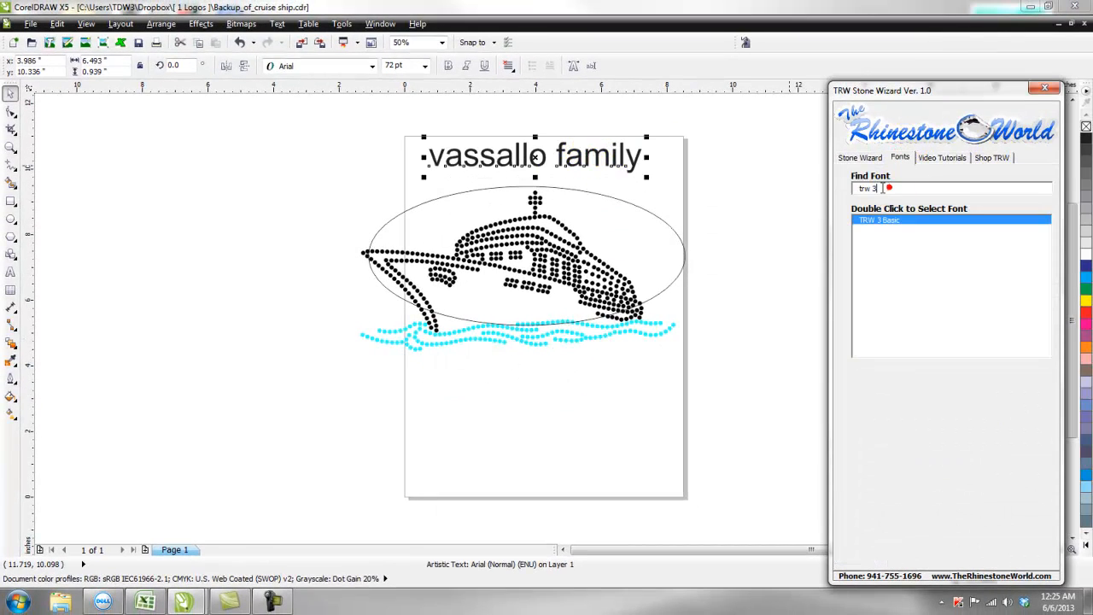
{"action": "key", "text": "BackSpace"}
{"action": "key", "text": "BackSpace"}
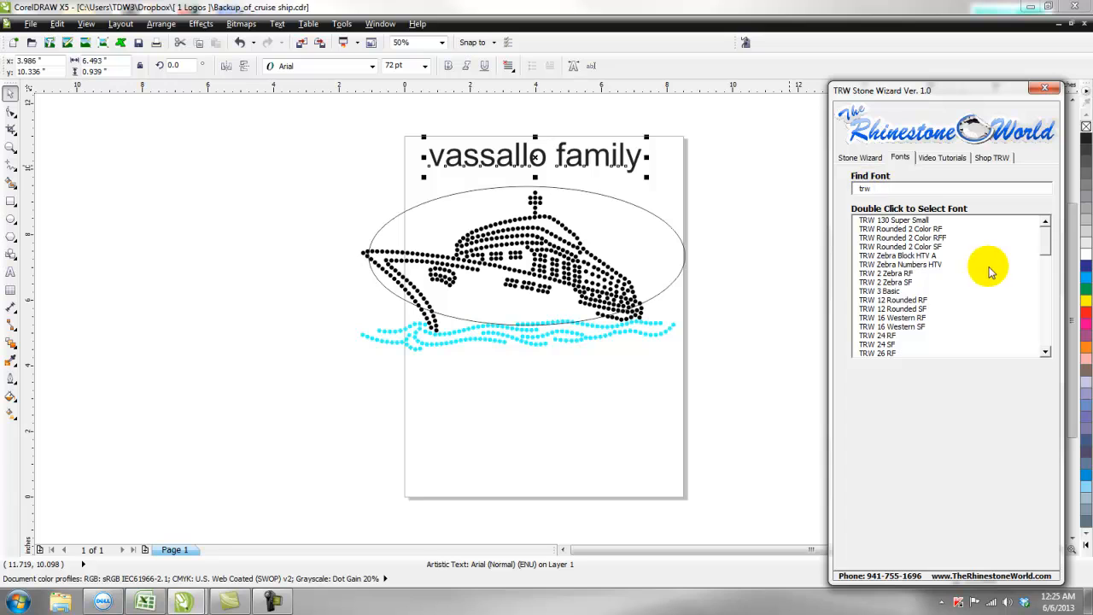
{"action": "double_click", "coordinate": [895, 221]}
{"action": "left_click_drag", "start_coordinate": [650, 164], "coordinate": [604, 417]}
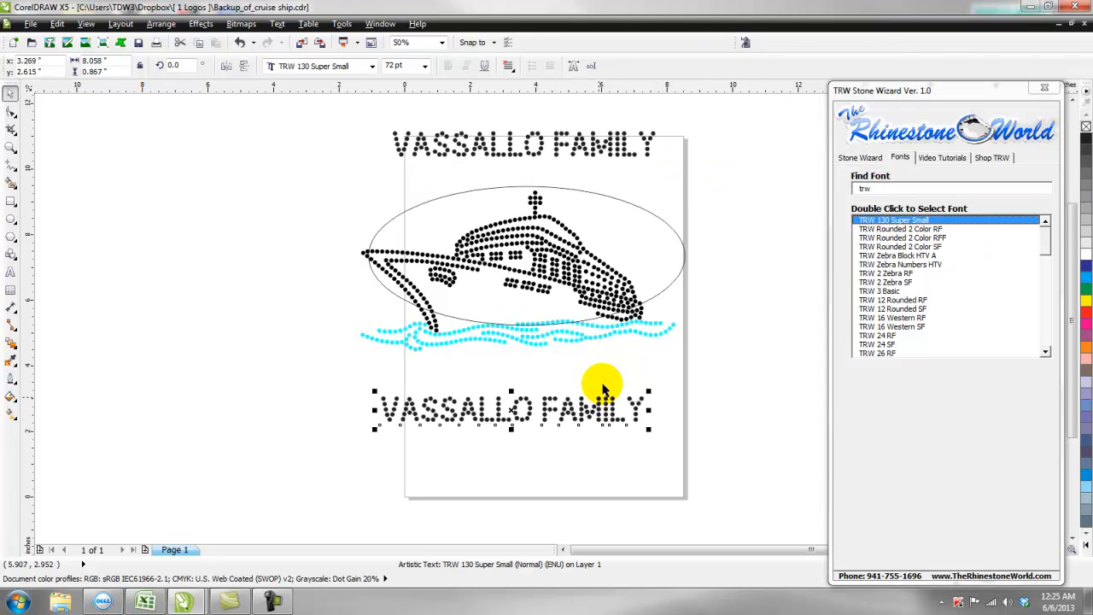
{"action": "left_click", "coordinate": [598, 141]}
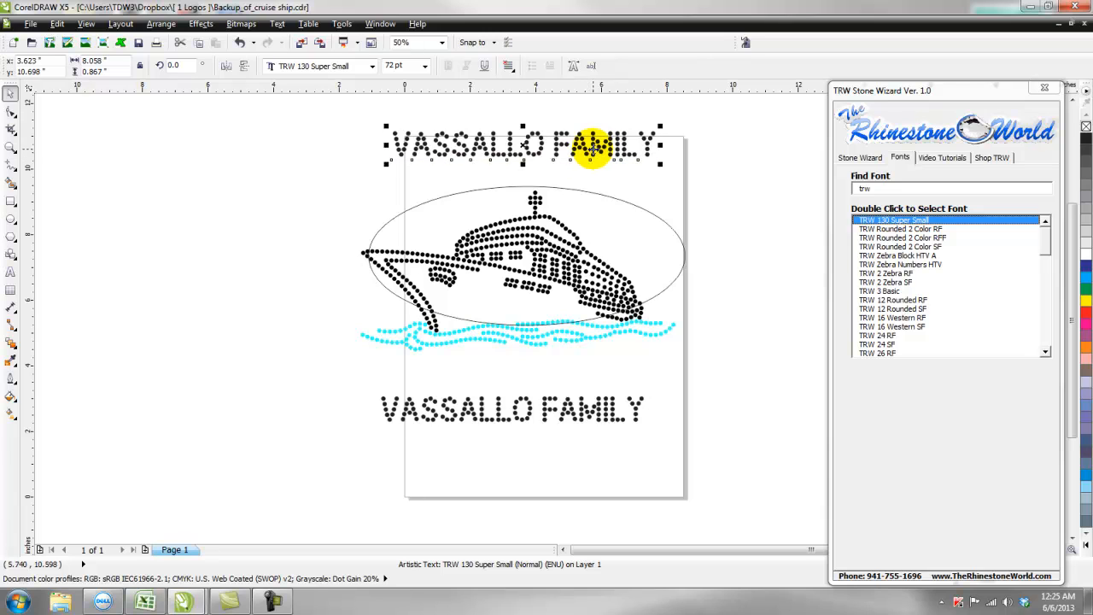
{"action": "left_click_drag", "start_coordinate": [596, 147], "coordinate": [266, 306]}
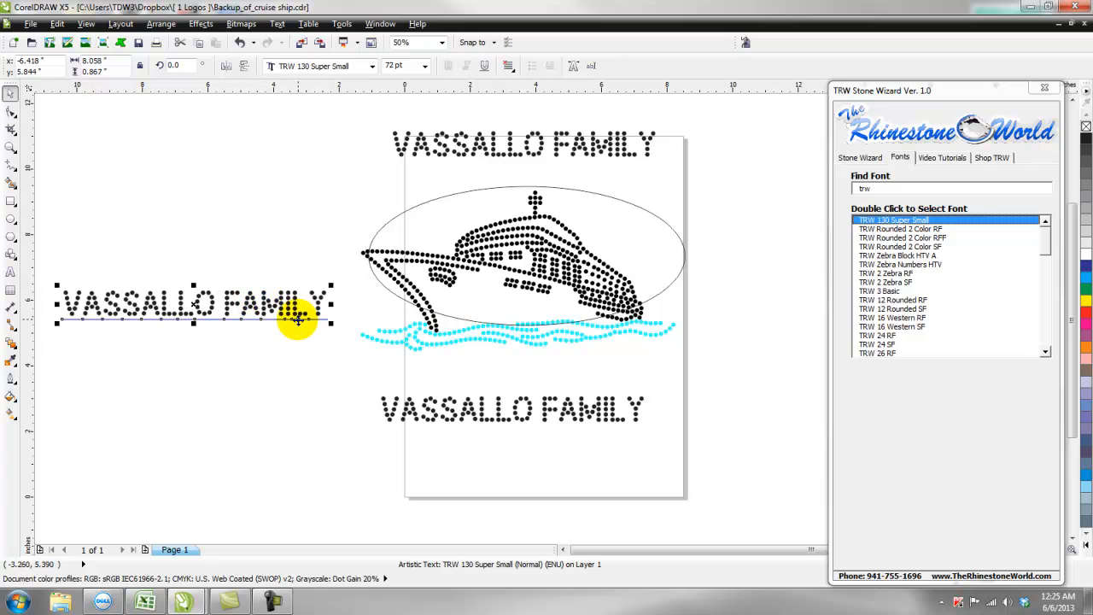
{"action": "key", "text": "Delete"}
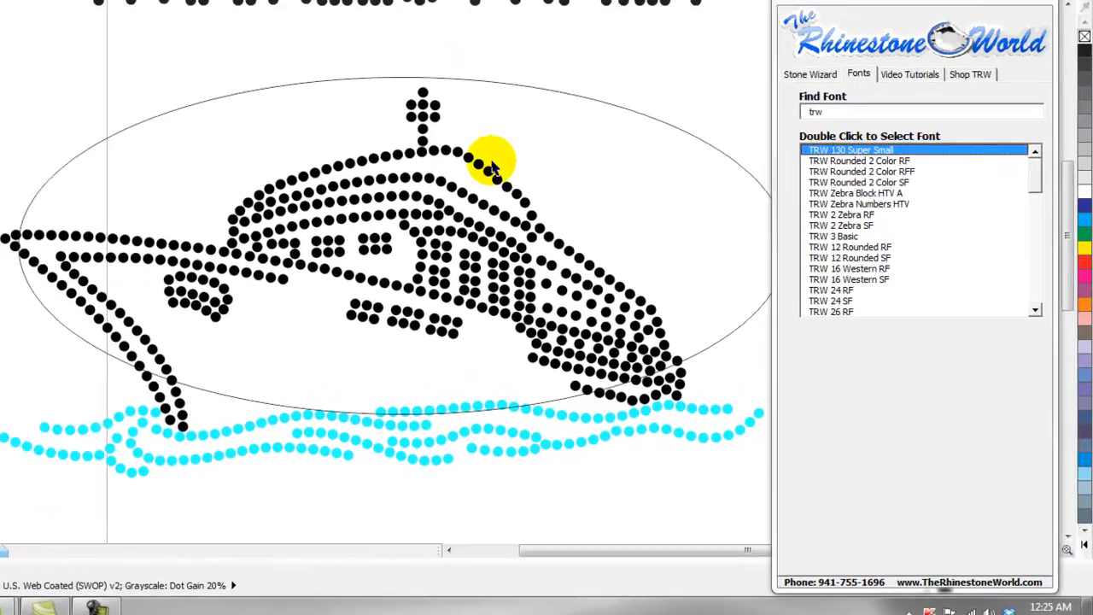
Fit the upper family name text to the top of the ellipse path
{"action": "scroll", "coordinate": [492, 164], "scroll_direction": "down", "scroll_amount": 2}
{"action": "scroll", "coordinate": [482, 115], "scroll_direction": "up", "scroll_amount": 2}
{"action": "left_click", "coordinate": [493, 101]}
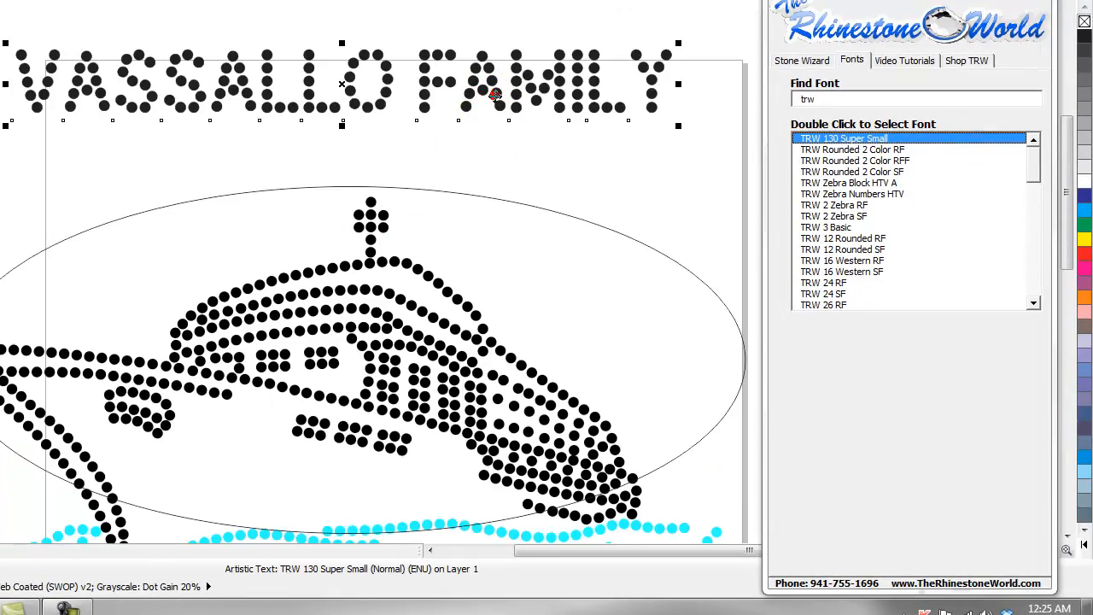
{"action": "left_click", "coordinate": [278, 23]}
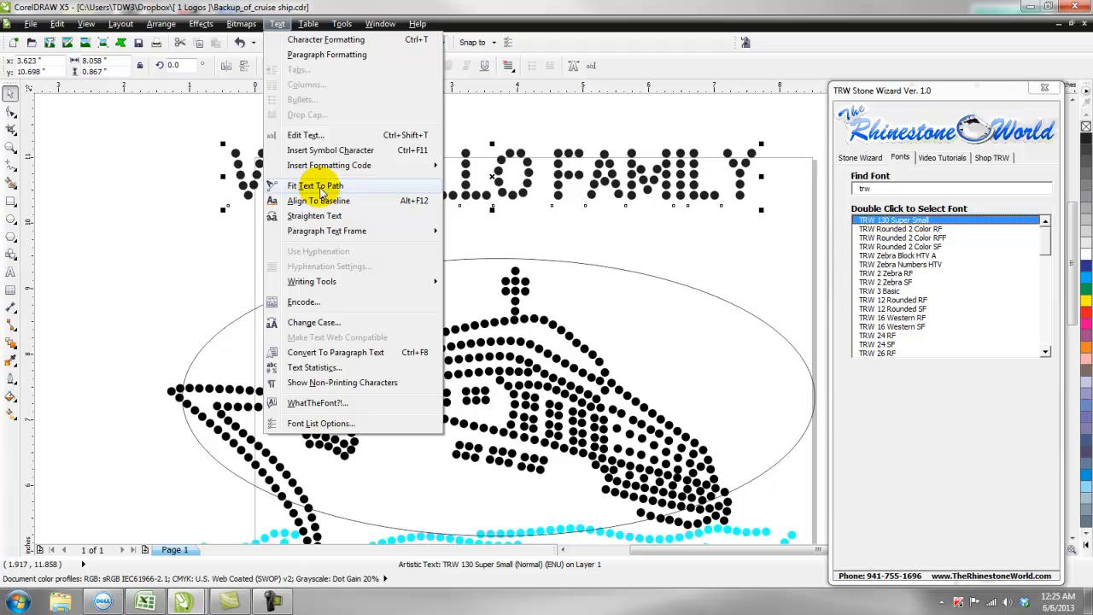
{"action": "left_click", "coordinate": [310, 186]}
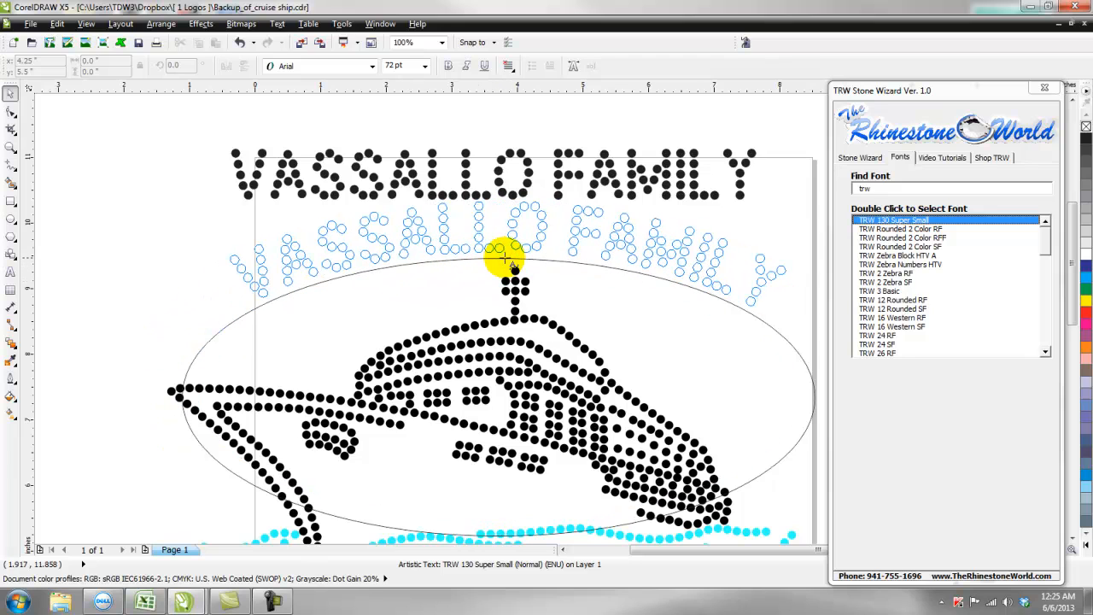
{"action": "left_click", "coordinate": [503, 260]}
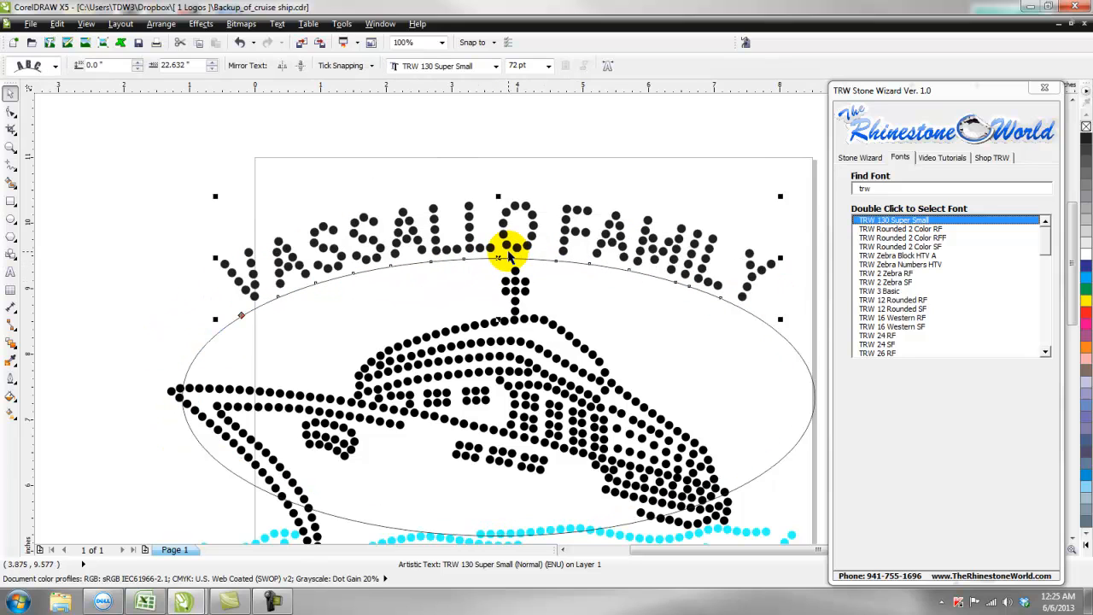
{"action": "scroll", "coordinate": [508, 254], "scroll_direction": "down", "scroll_amount": 1}
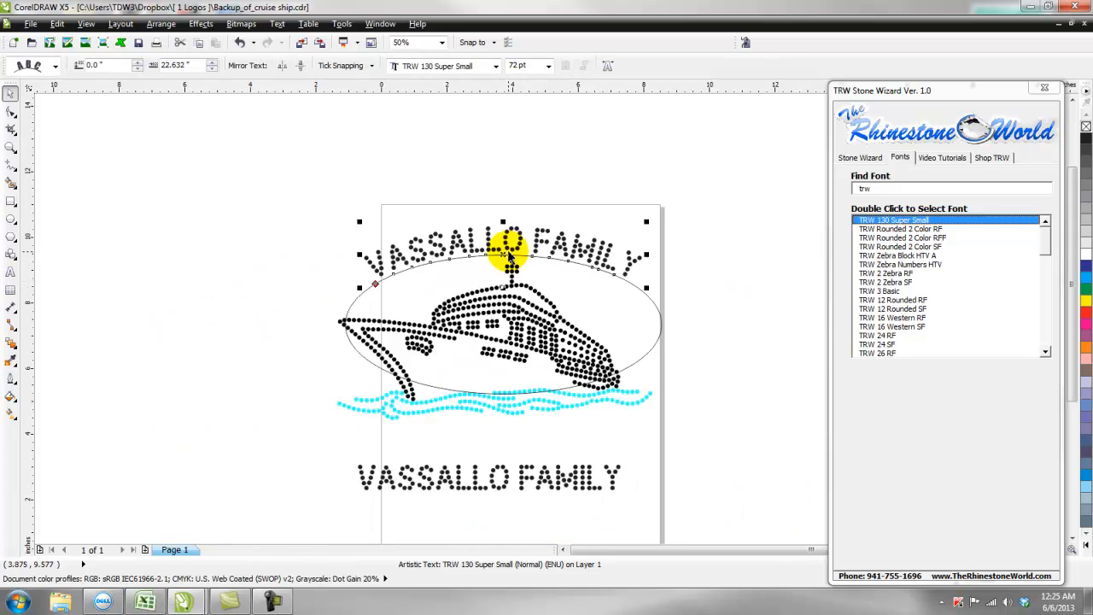
Turn the arched text into ss10 stones with Resize Design and delete the guide ellipse
{"action": "left_click", "coordinate": [855, 161]}
{"action": "left_click", "coordinate": [854, 203]}
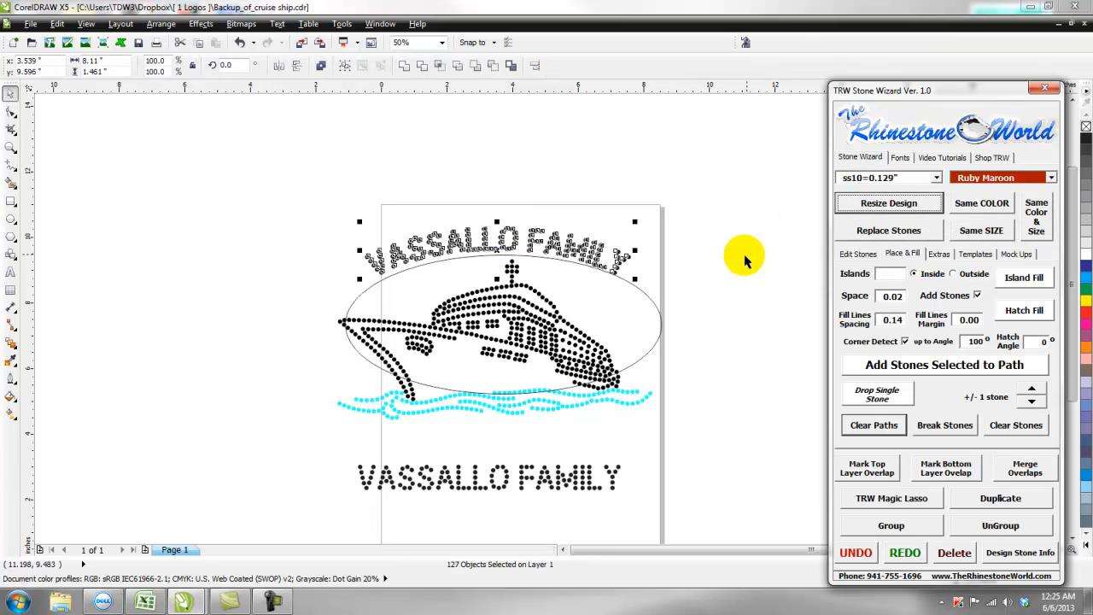
{"action": "left_click", "coordinate": [744, 260]}
{"action": "left_click", "coordinate": [652, 303]}
{"action": "key", "text": "Delete"}
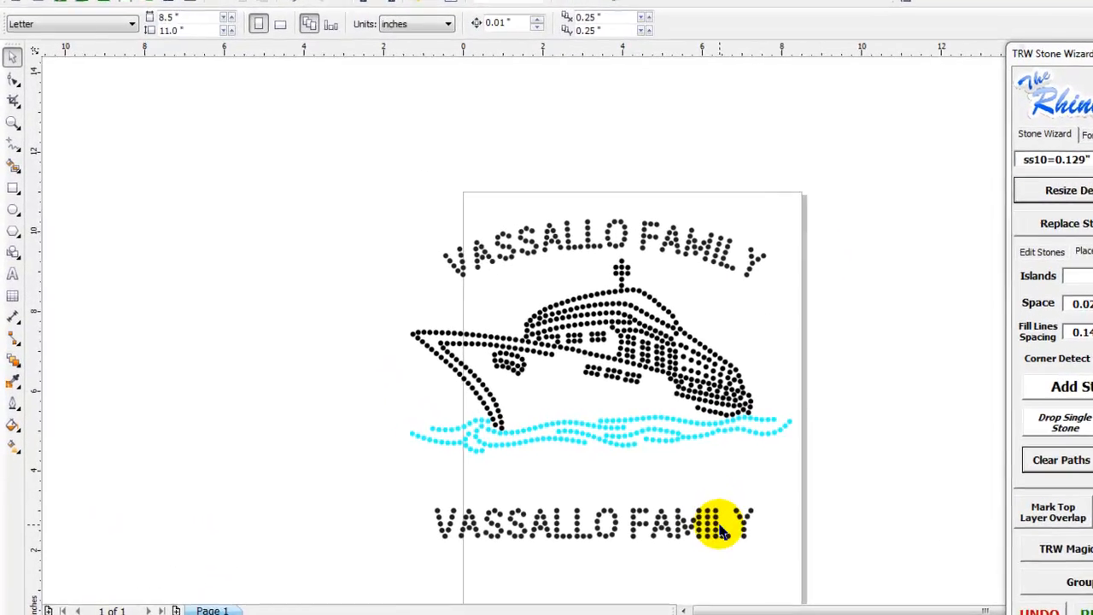
Replace the wording of the text line below the ship with "Disney Vacation"
{"action": "left_click", "coordinate": [720, 530]}
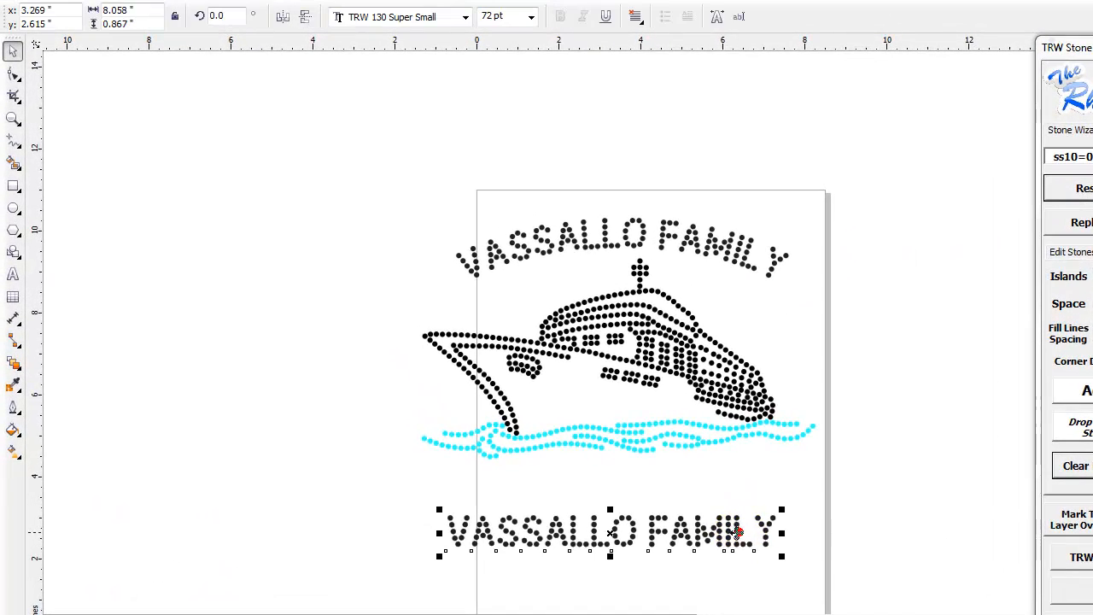
{"action": "double_click", "coordinate": [501, 549]}
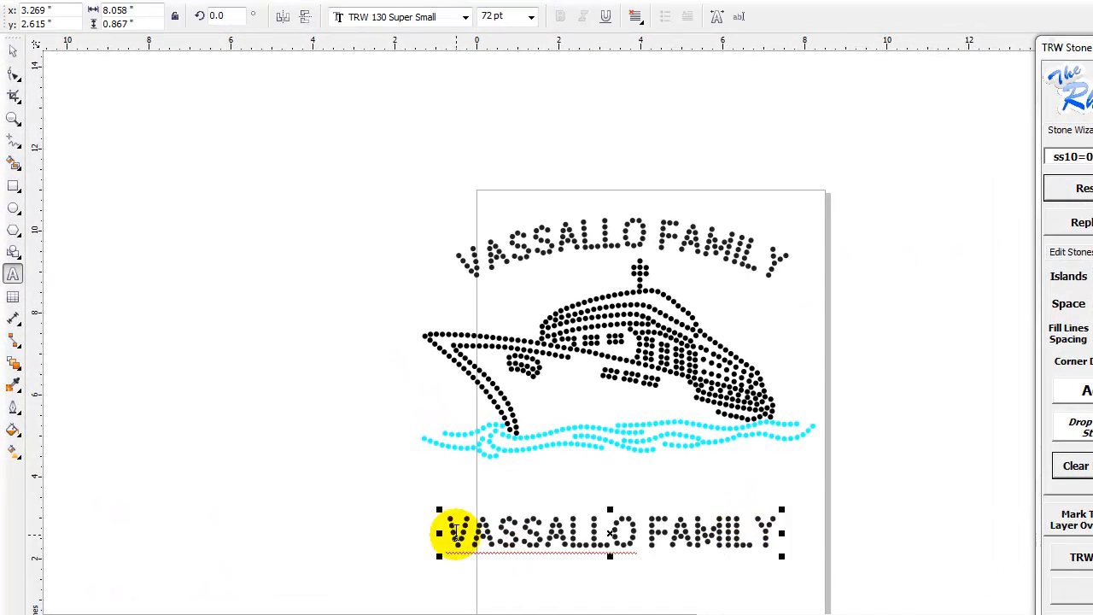
{"action": "left_click_drag", "start_coordinate": [452, 530], "coordinate": [876, 509]}
{"action": "type", "text": "Di"}
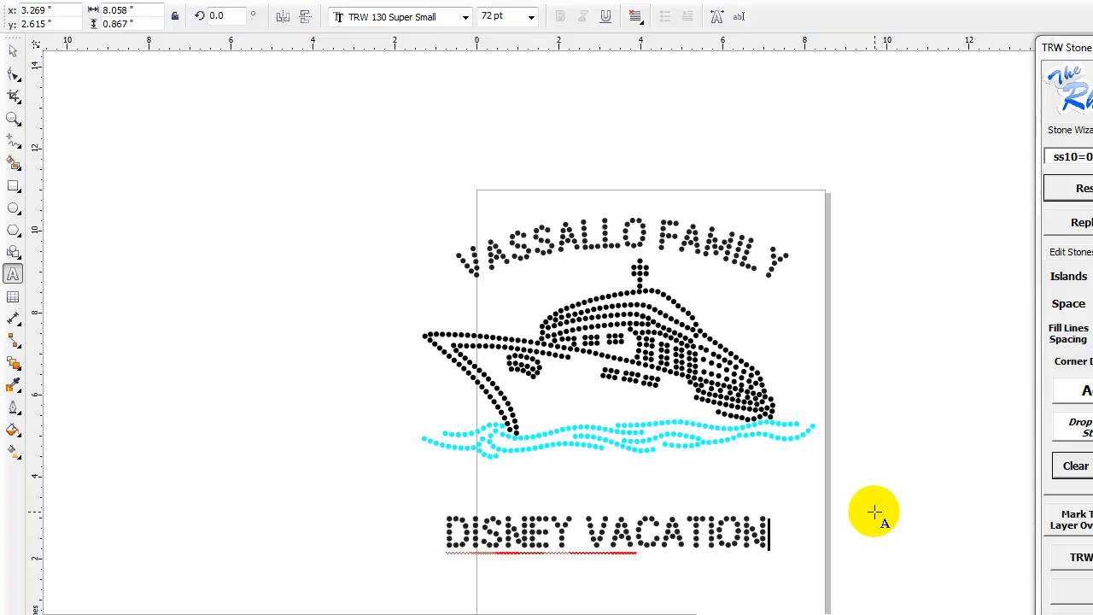
{"action": "left_click", "coordinate": [13, 51]}
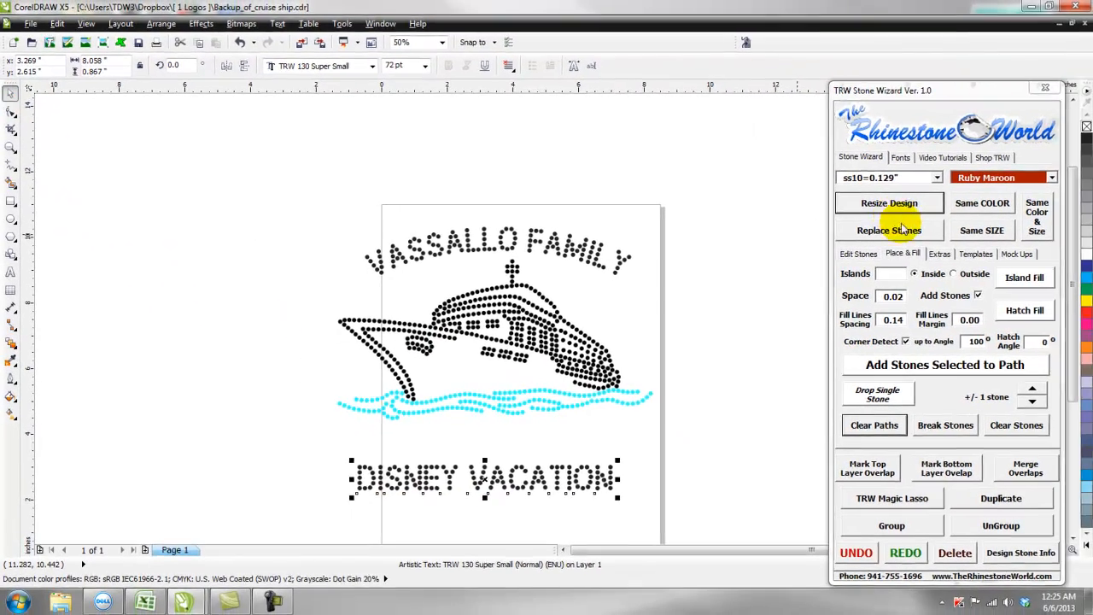
Turn the DISNEY VACATION text into ss10 stones with Resize Design and move it up beneath the waves
{"action": "left_click", "coordinate": [889, 202]}
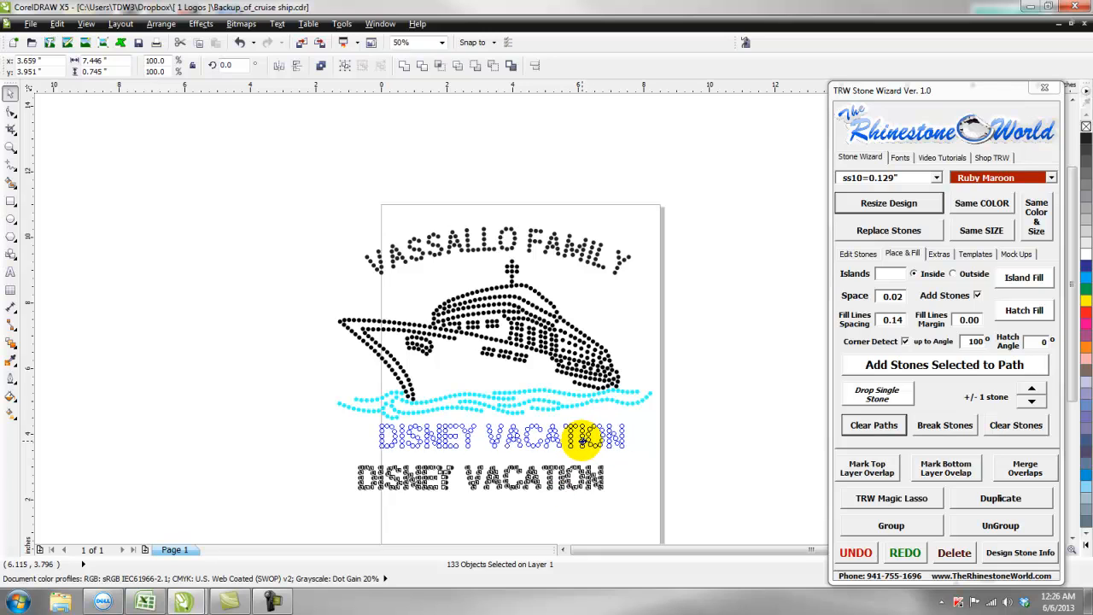
{"action": "left_click", "coordinate": [693, 430]}
{"action": "scroll", "coordinate": [690, 430], "scroll_direction": "down", "scroll_amount": 1}
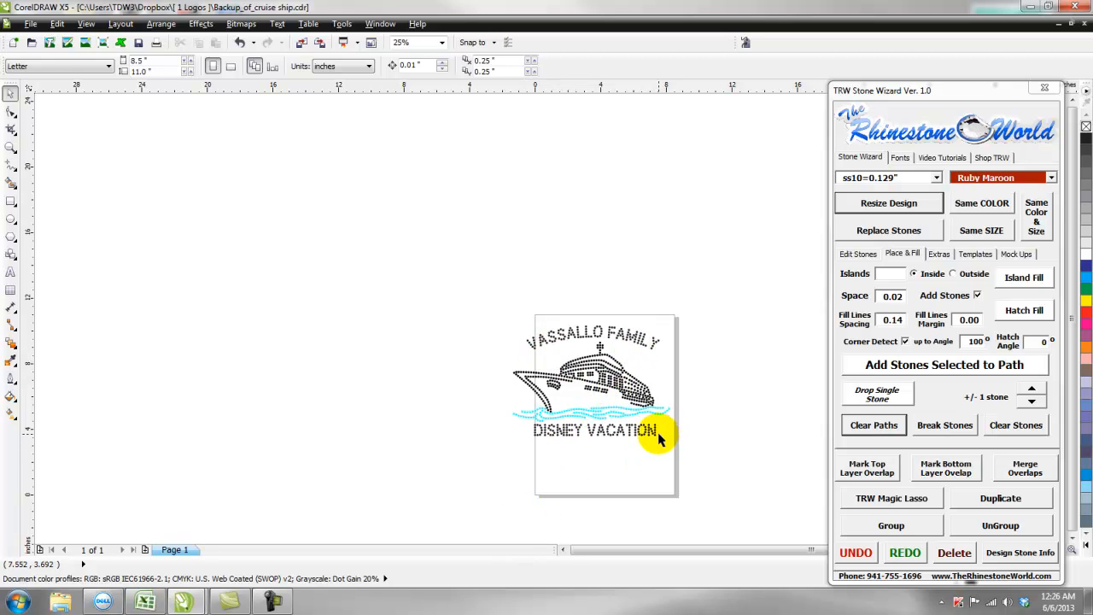
Select all the lettering stones by same color and recolor them to TRW Hot Pinkle
{"action": "scroll", "coordinate": [661, 356], "scroll_direction": "up", "scroll_amount": 1}
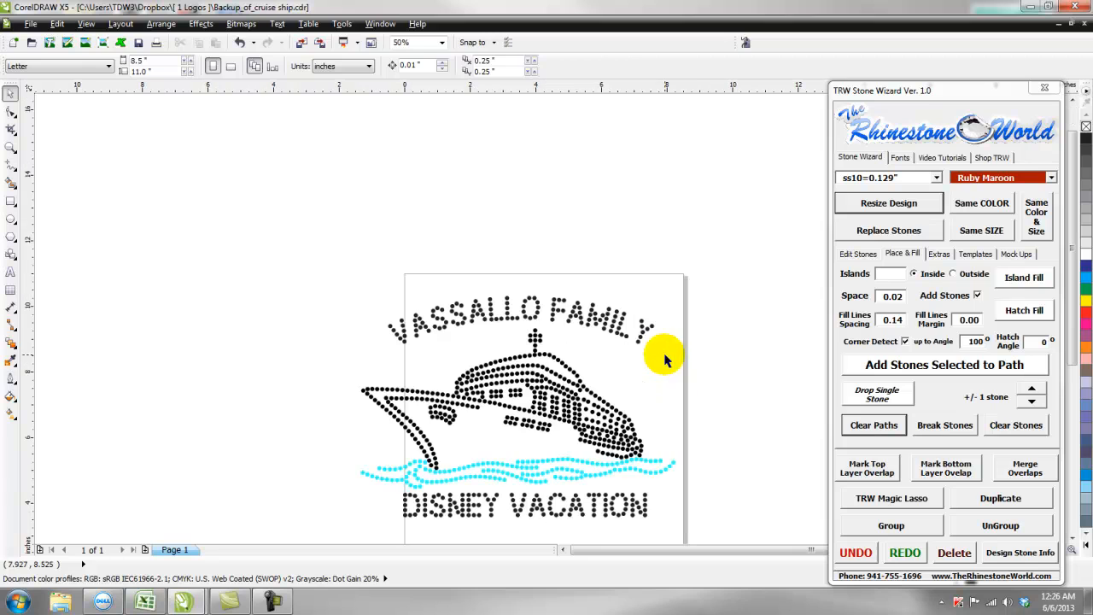
{"action": "left_click", "coordinate": [642, 331]}
{"action": "left_click", "coordinate": [991, 203]}
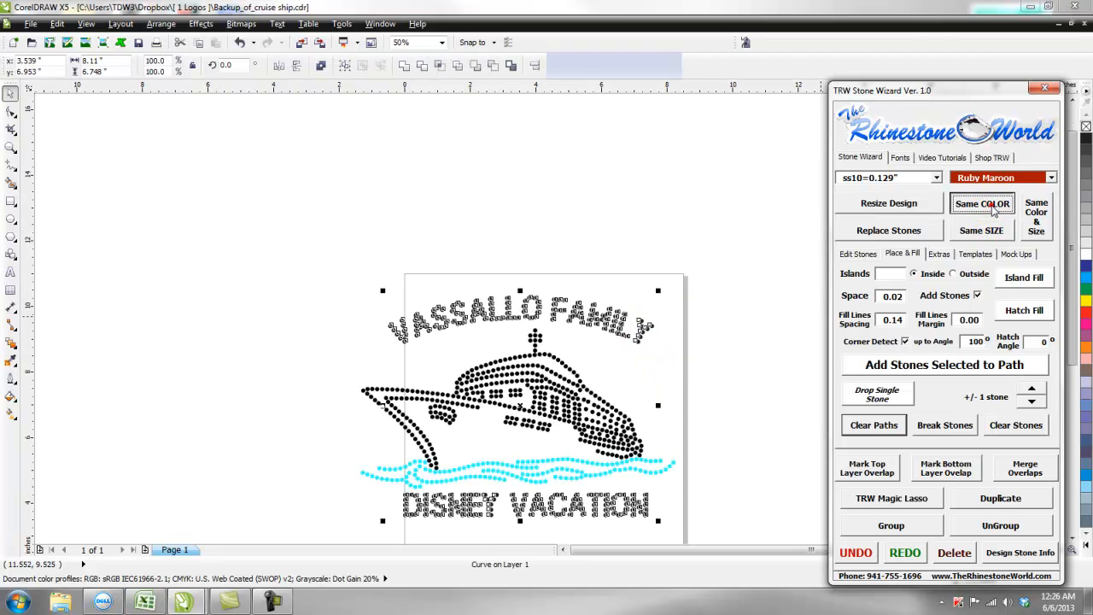
{"action": "left_click", "coordinate": [1036, 177]}
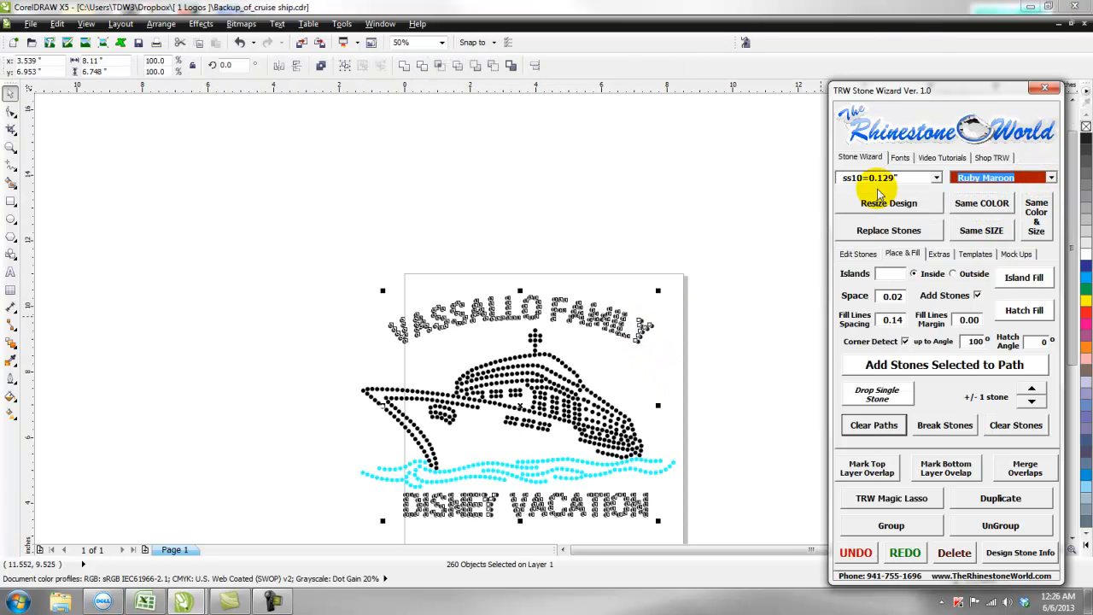
{"action": "key", "text": "Down"}
{"action": "key", "text": "Down"}
{"action": "left_click", "coordinate": [650, 212]}
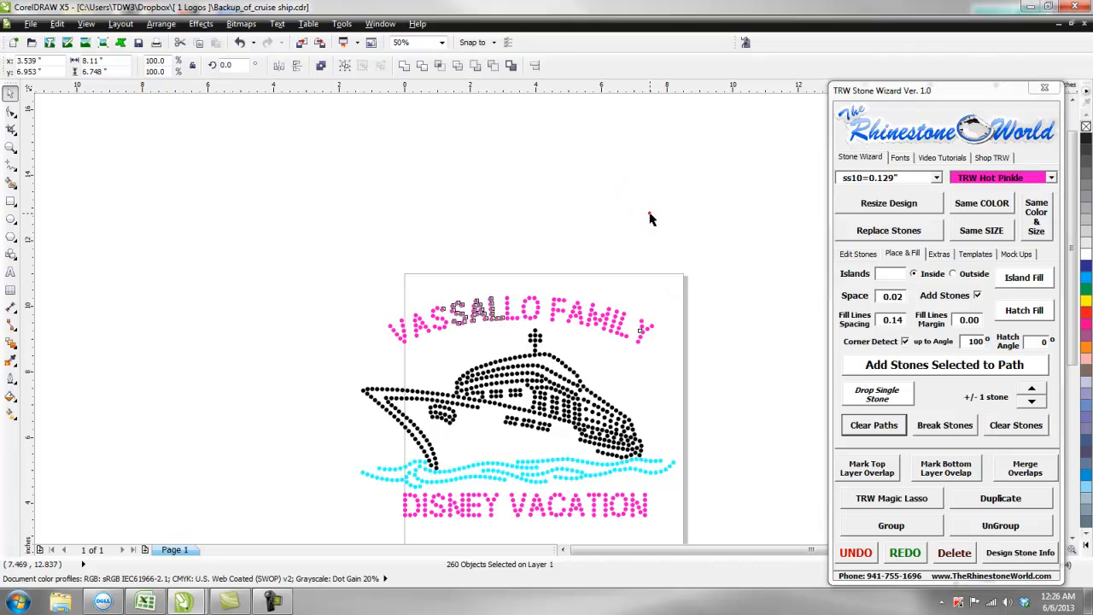
Import the logo image "a trw-log3.png" and place it beside the page, below and to the right of the design
{"action": "scroll", "coordinate": [699, 280], "scroll_direction": "down", "scroll_amount": 5}
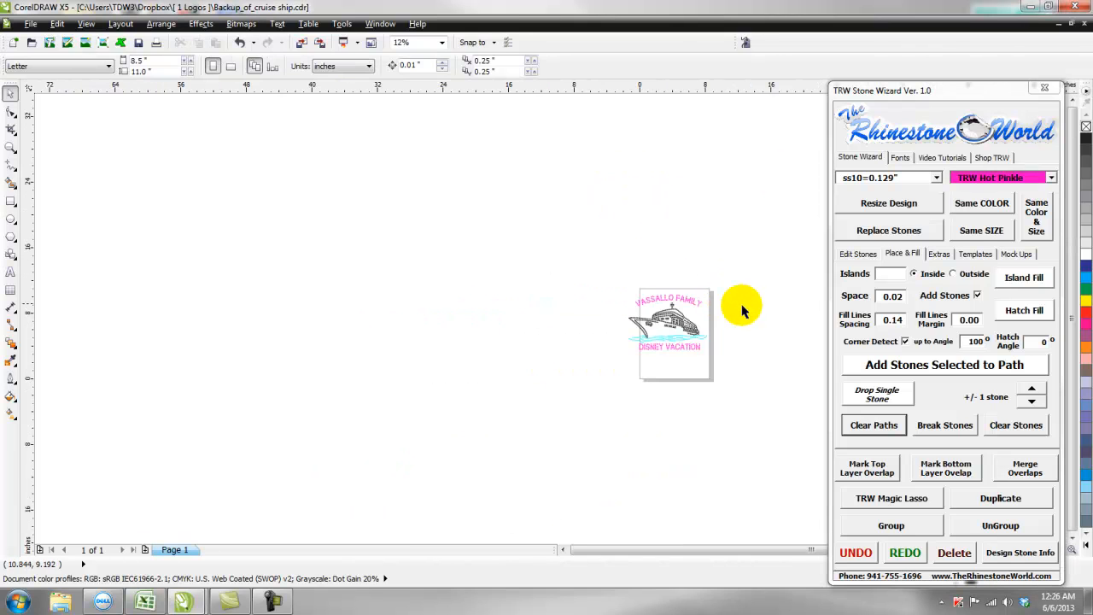
{"action": "scroll", "coordinate": [765, 319], "scroll_direction": "up", "scroll_amount": 4}
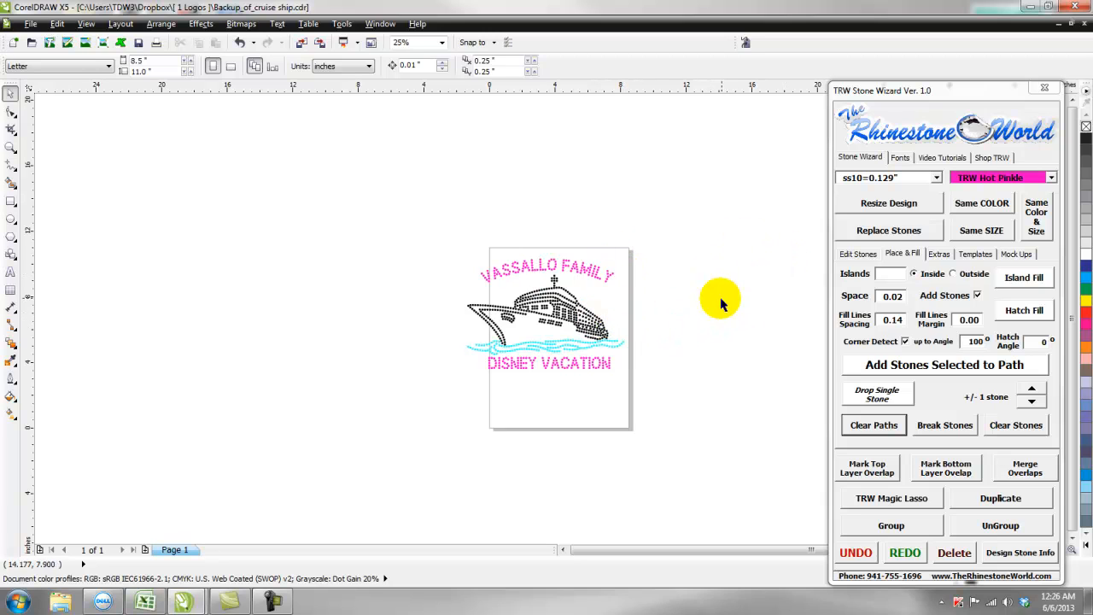
{"action": "left_click", "coordinate": [30, 23]}
{"action": "left_click", "coordinate": [73, 195]}
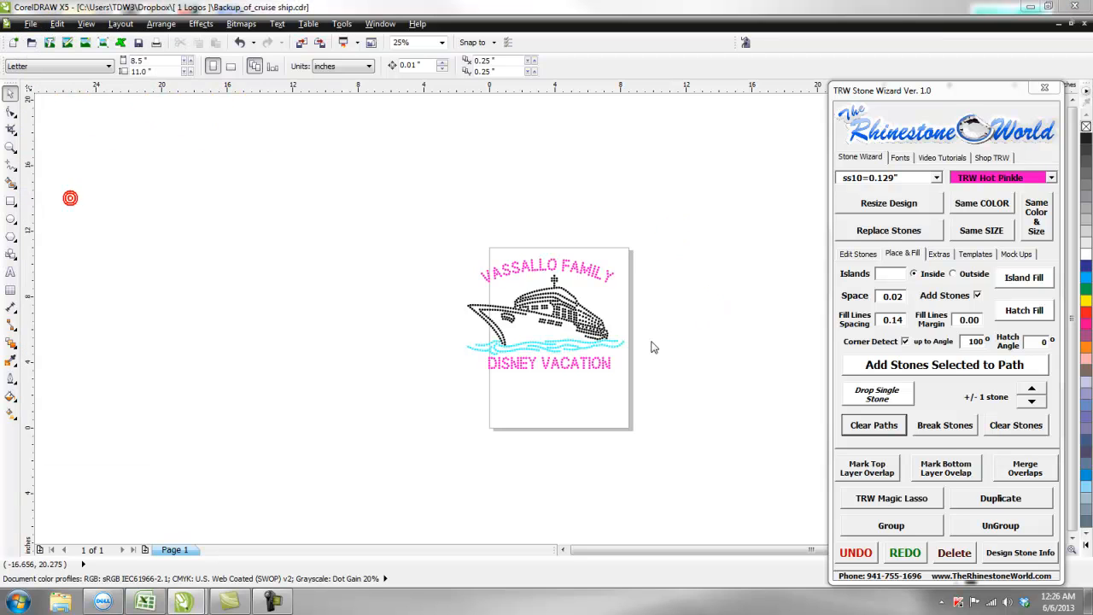
{"action": "double_click", "coordinate": [558, 250]}
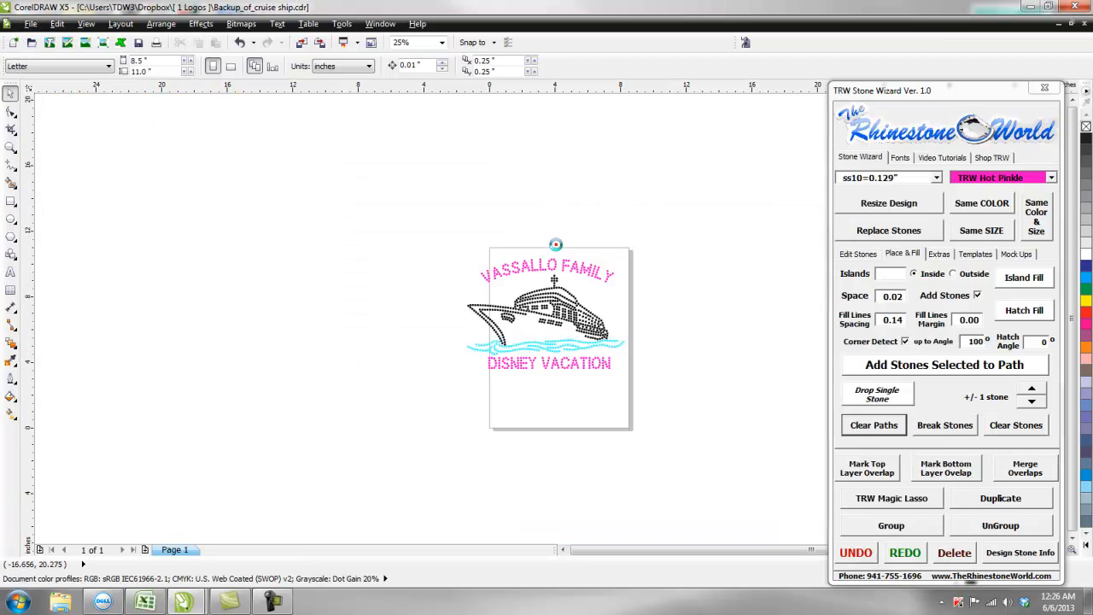
{"action": "left_click", "coordinate": [663, 413]}
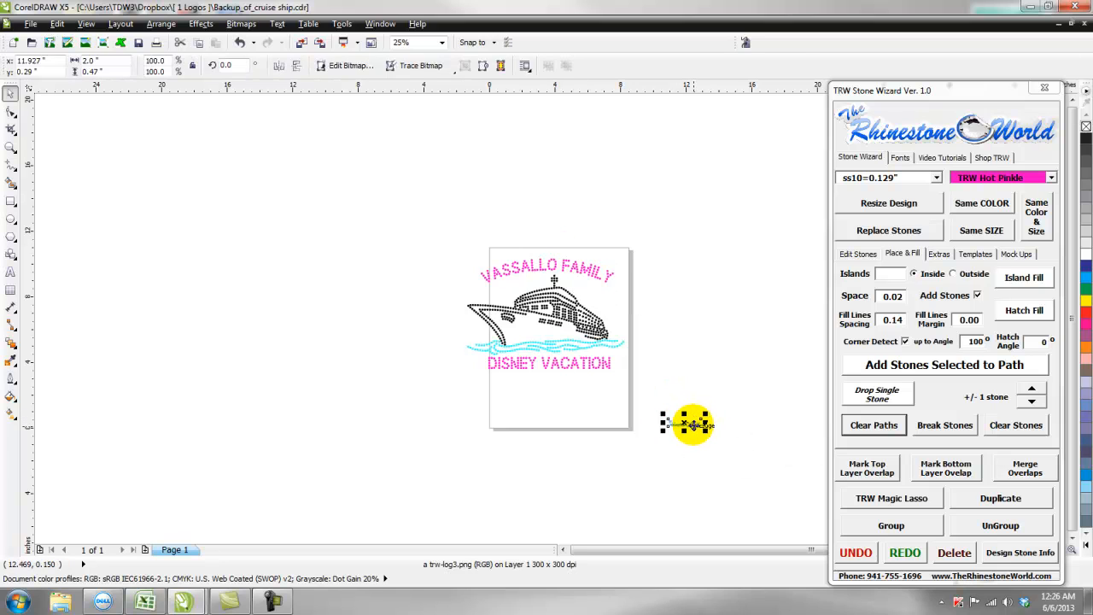
{"action": "left_click_drag", "start_coordinate": [694, 424], "coordinate": [713, 448]}
{"action": "left_click", "coordinate": [675, 367]}
Create a customer mock-up from the complete rhinestone design, leaving the logo out of the selection
{"action": "left_click_drag", "start_coordinate": [662, 218], "coordinate": [427, 410]}
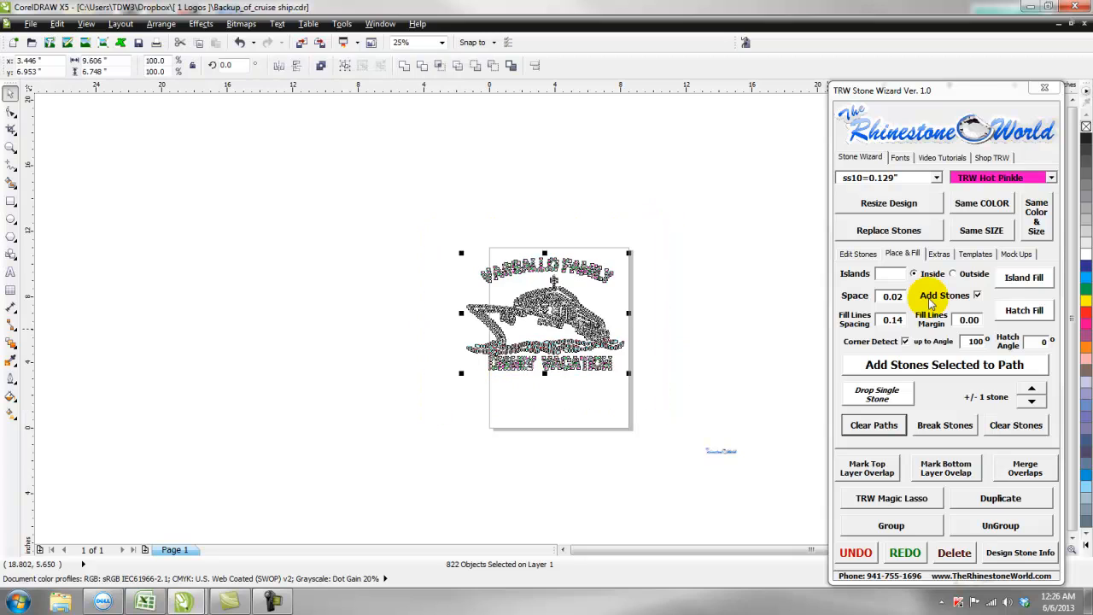
{"action": "left_click", "coordinate": [1013, 254]}
{"action": "left_click", "coordinate": [942, 340]}
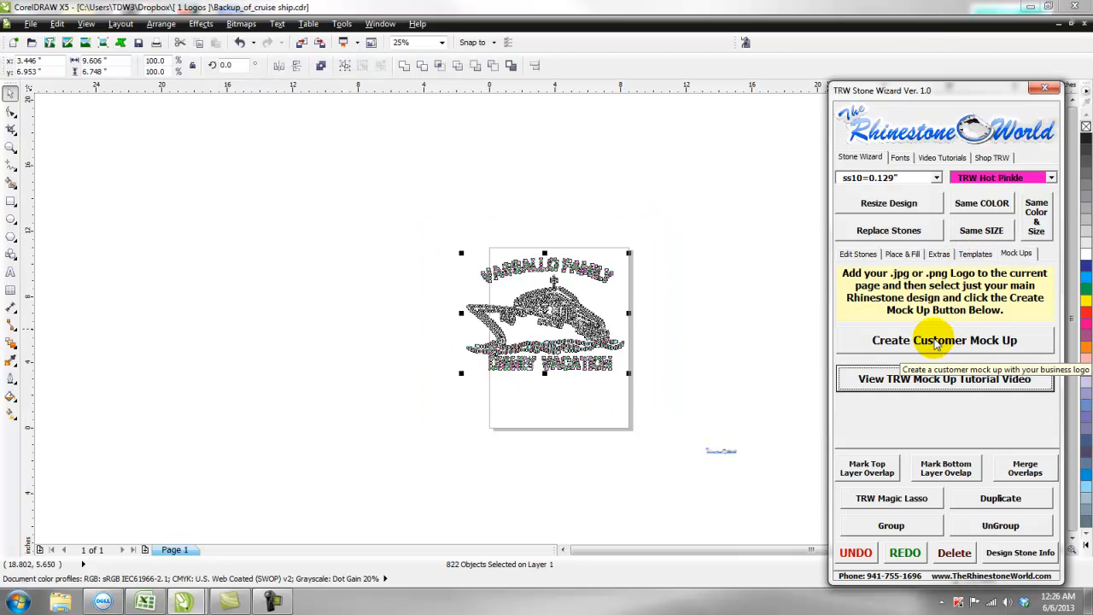
{"action": "left_click", "coordinate": [651, 361]}
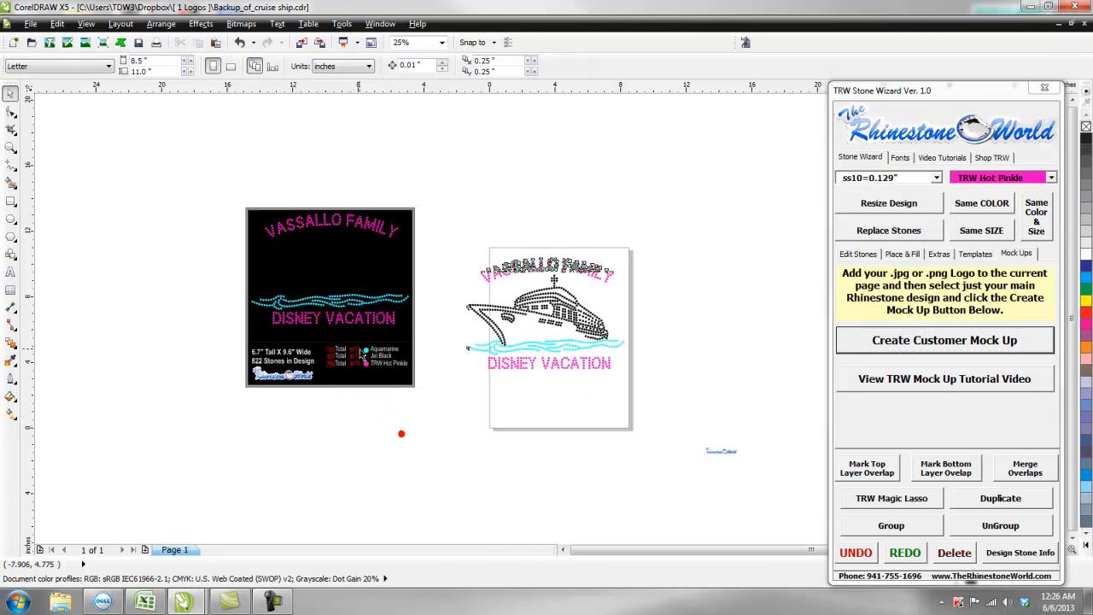
{"action": "scroll", "coordinate": [342, 260], "scroll_direction": "up", "scroll_amount": 1}
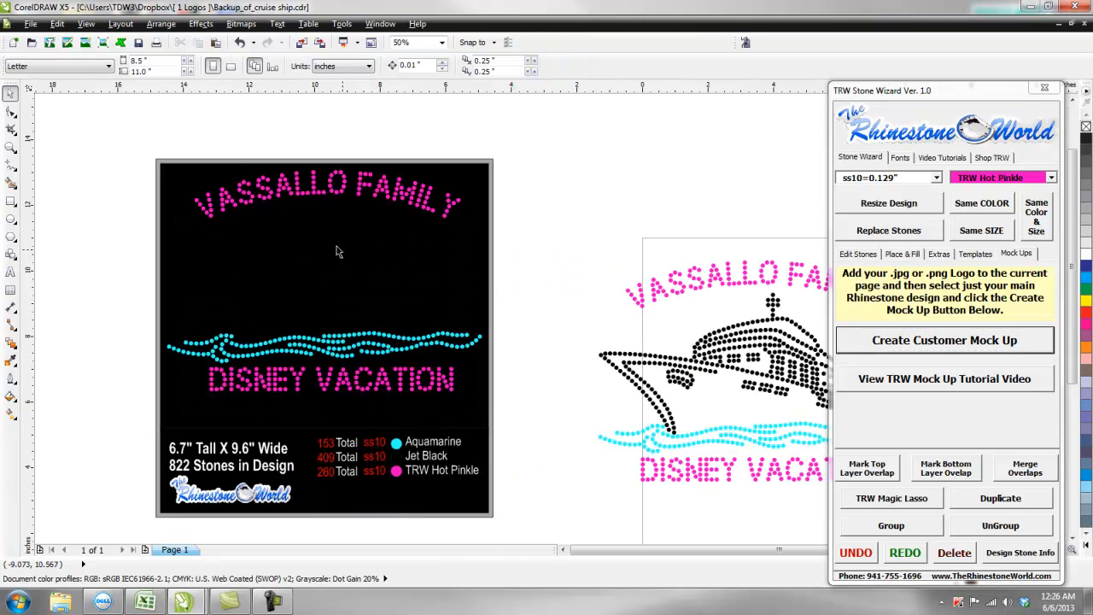
Delete the customer mock-up with the Jet Black ship
{"action": "left_click", "coordinate": [343, 282]}
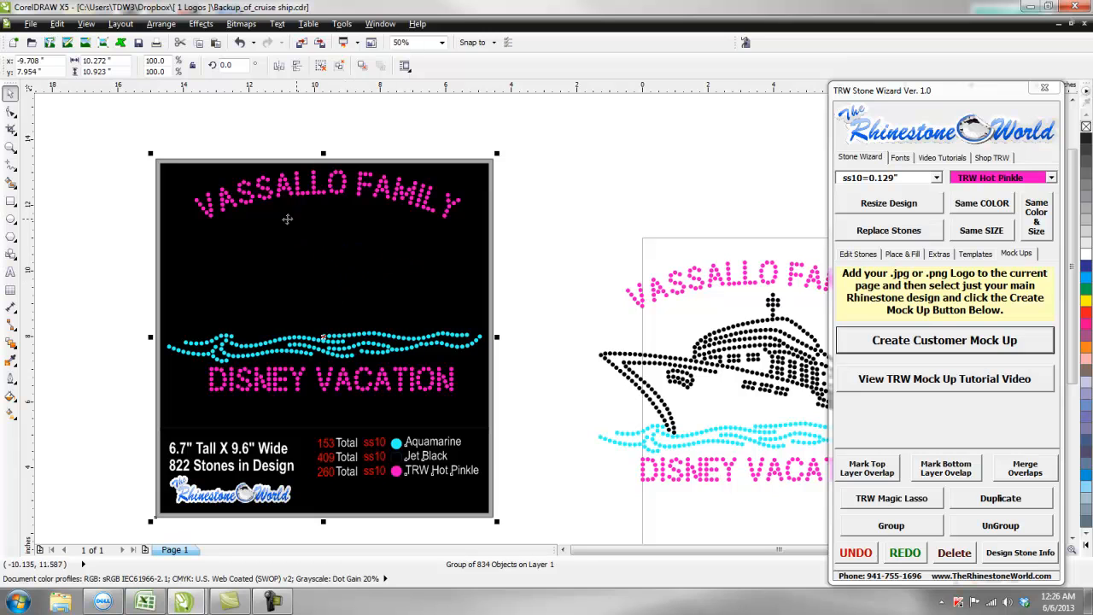
{"action": "key", "text": "Delete"}
{"action": "scroll", "coordinate": [457, 282], "scroll_direction": "down", "scroll_amount": 1}
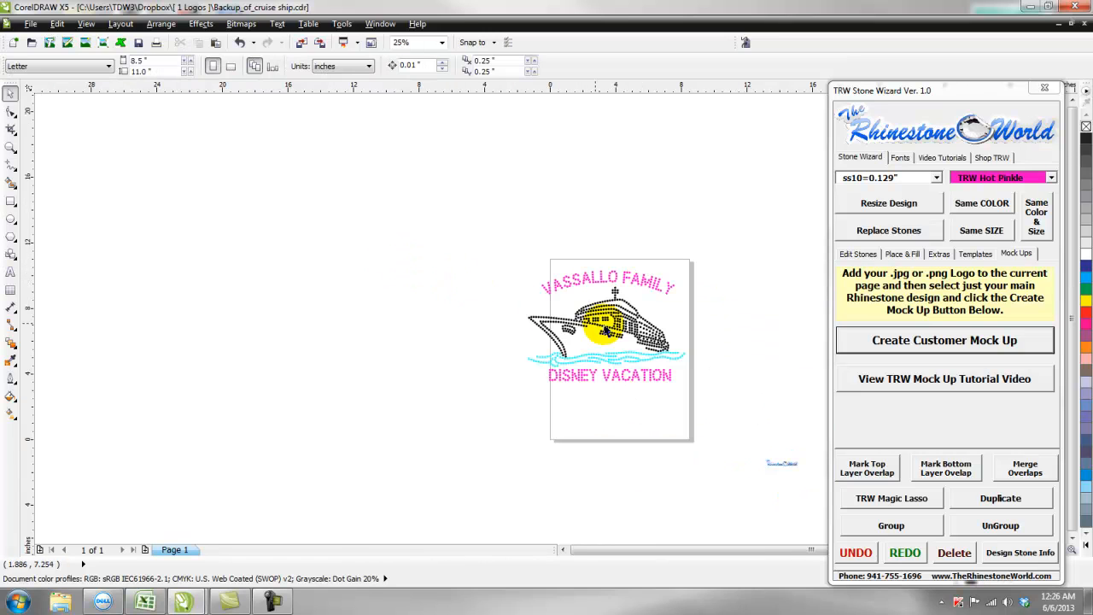
Select all the black ship stones by same color and recolor them to Crystal
{"action": "scroll", "coordinate": [631, 340], "scroll_direction": "up", "scroll_amount": 1}
{"action": "left_click", "coordinate": [684, 345]}
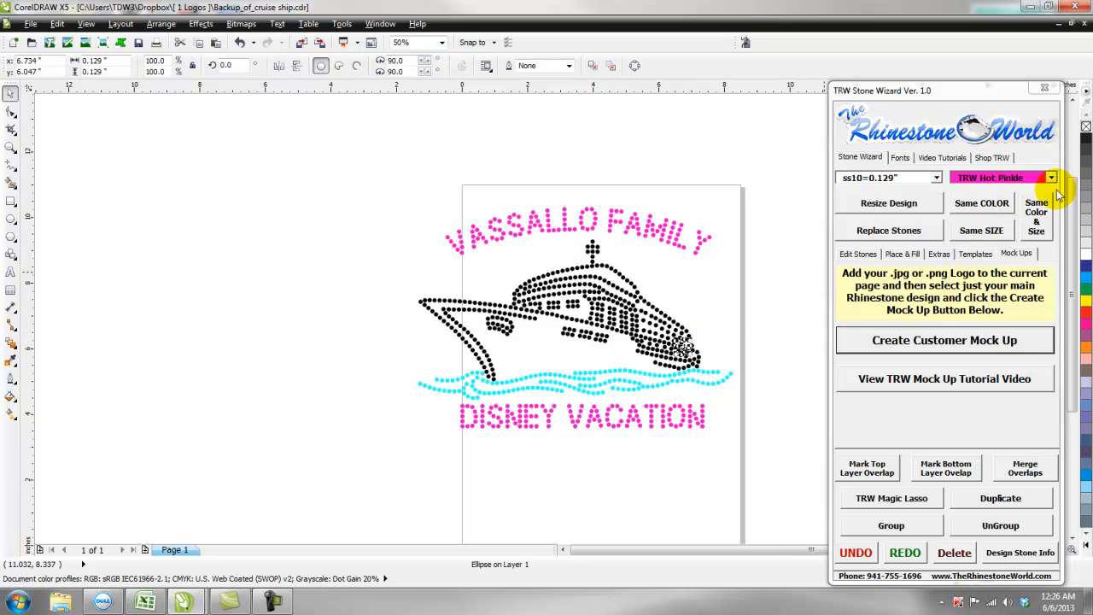
{"action": "left_click", "coordinate": [991, 204]}
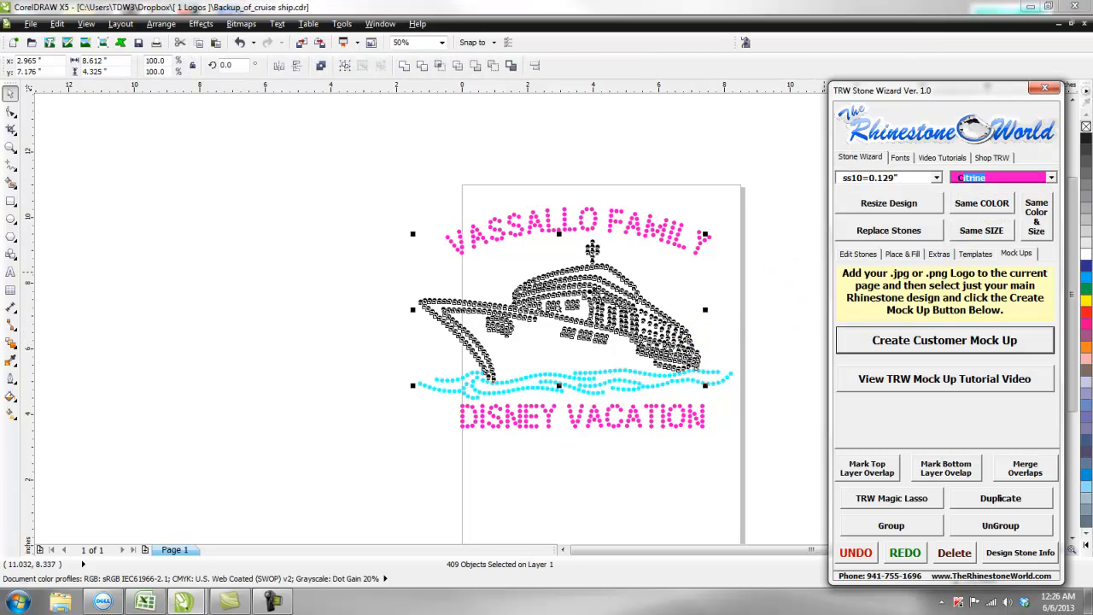
{"action": "key", "text": "Delete"}
Select all the wave stones by same color and recolor them to TRW Blue
{"action": "left_click", "coordinate": [709, 376]}
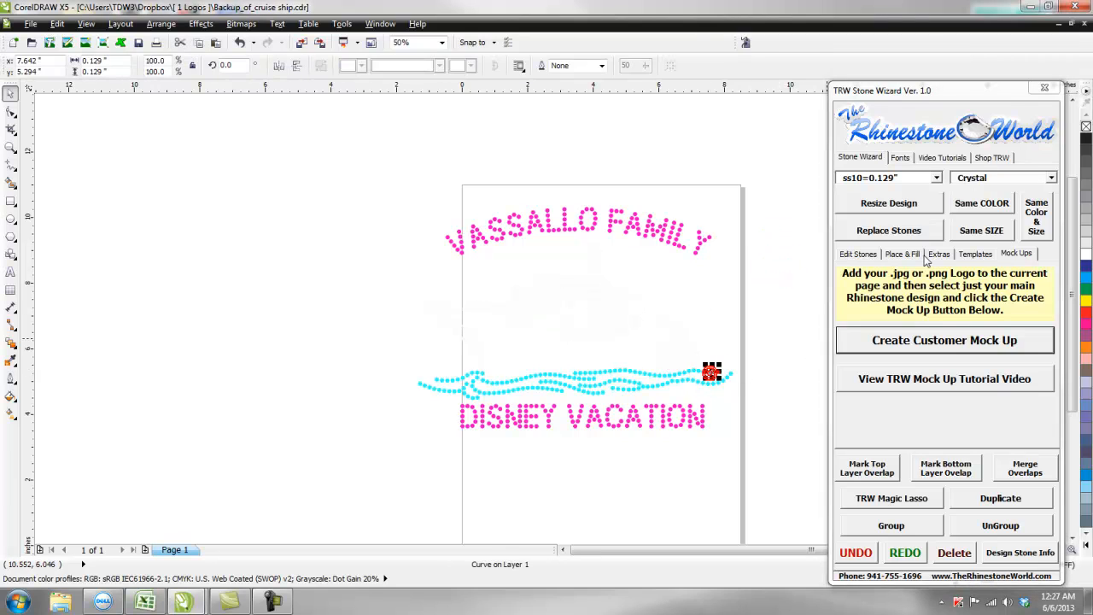
{"action": "left_click", "coordinate": [965, 205]}
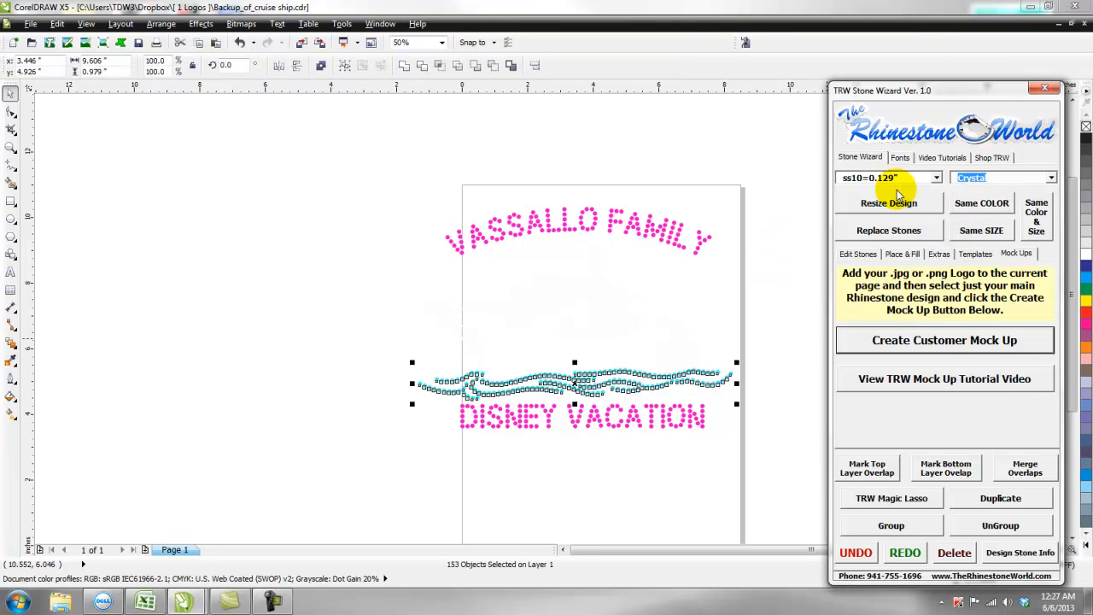
{"action": "key", "text": "Down"}
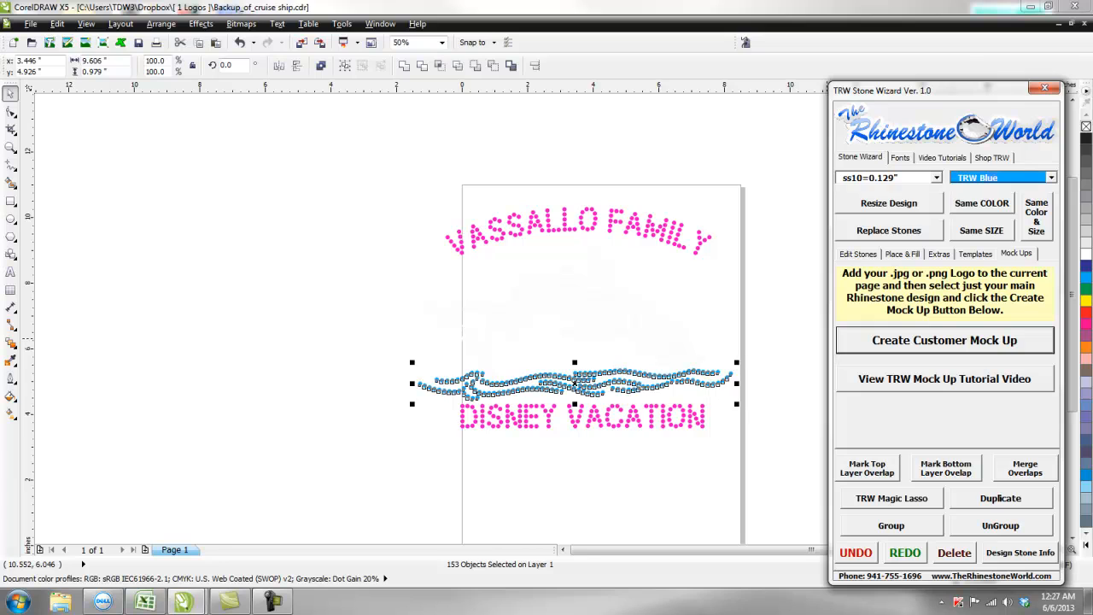
{"action": "left_click", "coordinate": [761, 276]}
Create a customer mock-up of the whole design with the Crystal ship and TRW Blue waves
{"action": "scroll", "coordinate": [761, 276], "scroll_direction": "down", "scroll_amount": 1}
{"action": "left_click_drag", "start_coordinate": [779, 217], "coordinate": [560, 380]}
{"action": "scroll", "coordinate": [564, 379], "scroll_direction": "down", "scroll_amount": 1}
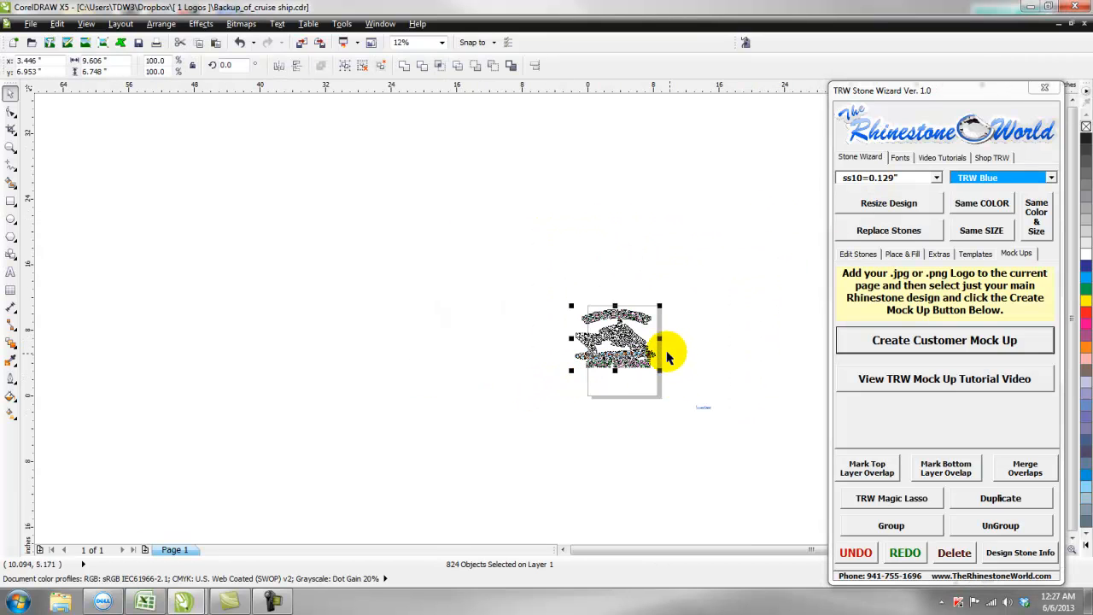
{"action": "left_click", "coordinate": [953, 338]}
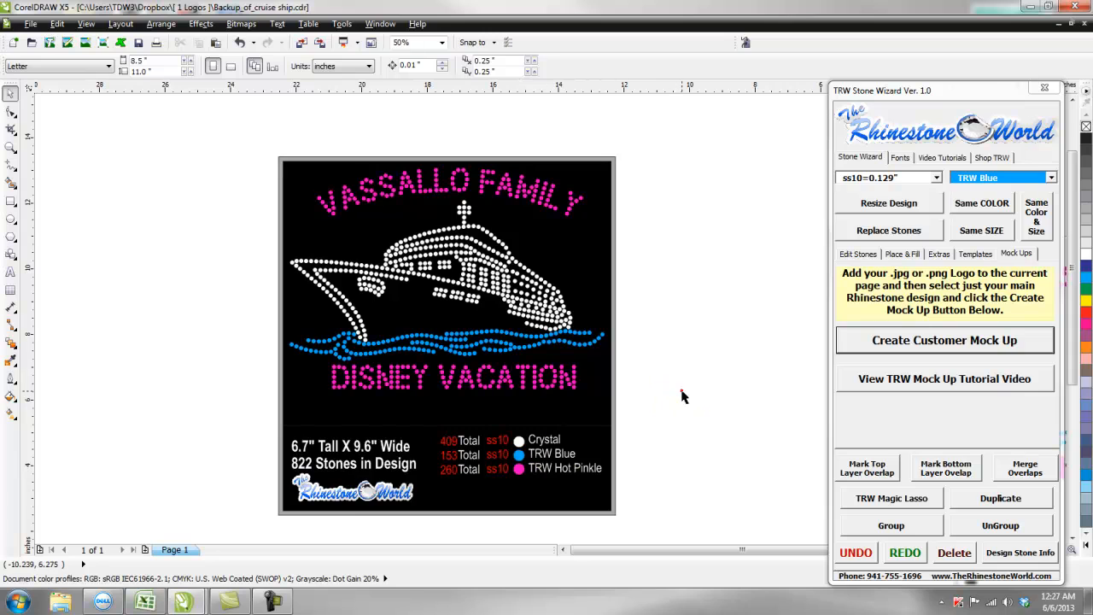
Delete the recolored customer mock-up and the logo image beside the page
{"action": "scroll", "coordinate": [683, 396], "scroll_direction": "down", "scroll_amount": 2}
{"action": "left_click_drag", "start_coordinate": [684, 257], "coordinate": [406, 478]}
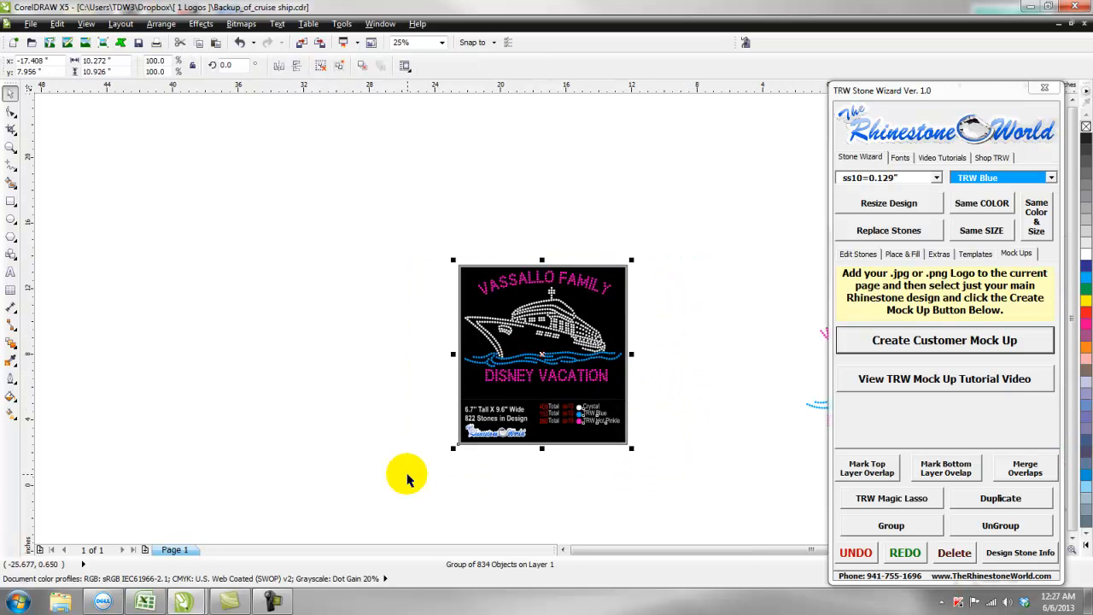
{"action": "key", "text": "Delete"}
{"action": "scroll", "coordinate": [512, 385], "scroll_direction": "down", "scroll_amount": 1}
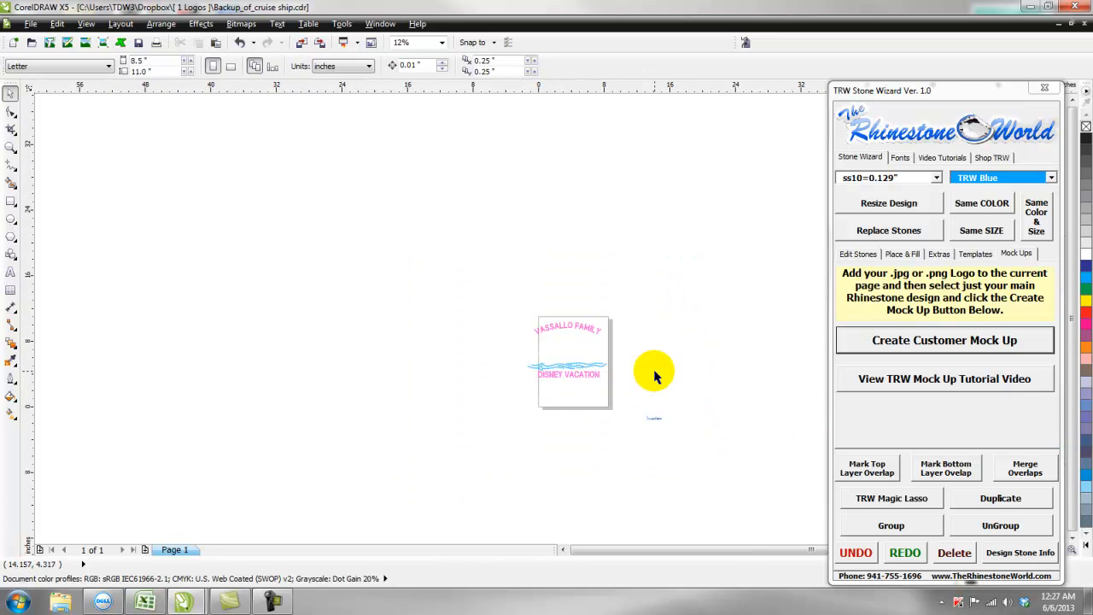
{"action": "left_click", "coordinate": [654, 418]}
{"action": "key", "text": "Delete"}
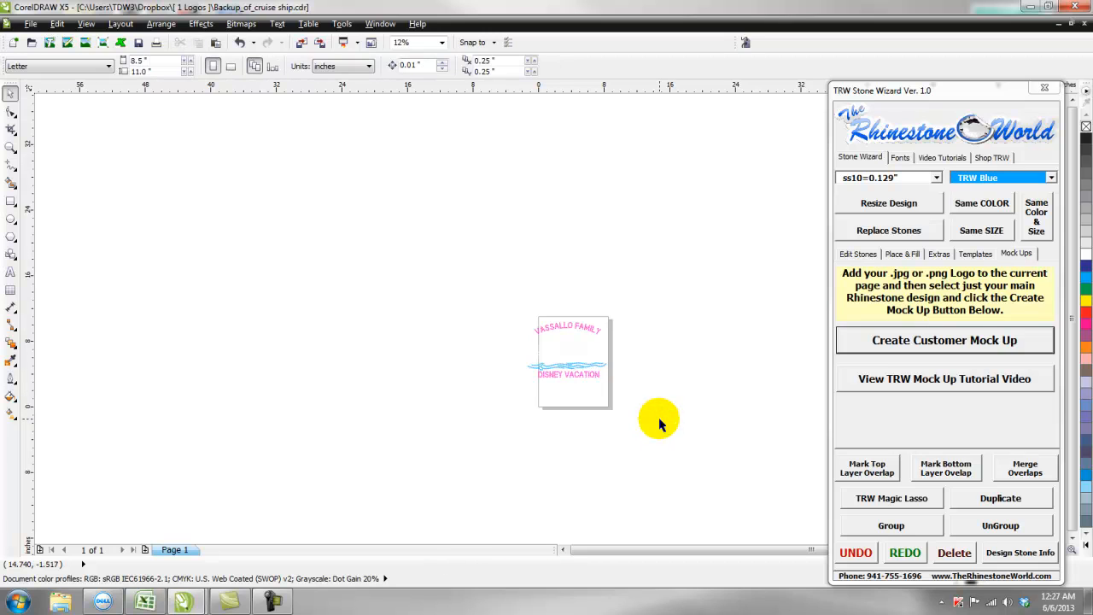
{"action": "scroll", "coordinate": [651, 336], "scroll_direction": "up", "scroll_amount": 1}
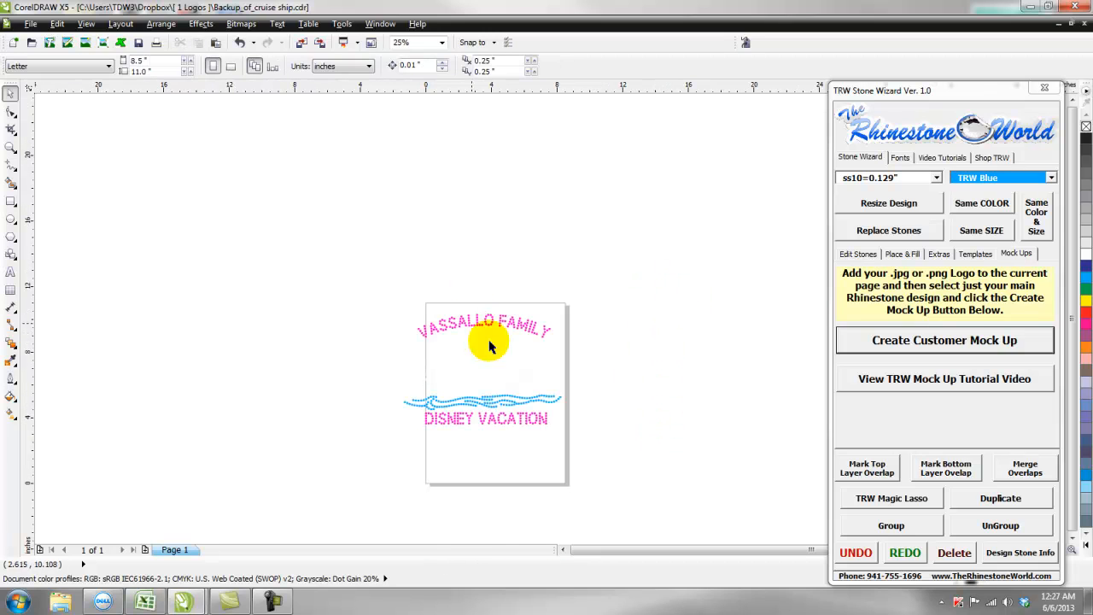
{"action": "scroll", "coordinate": [615, 388], "scroll_direction": "down", "scroll_amount": 1}
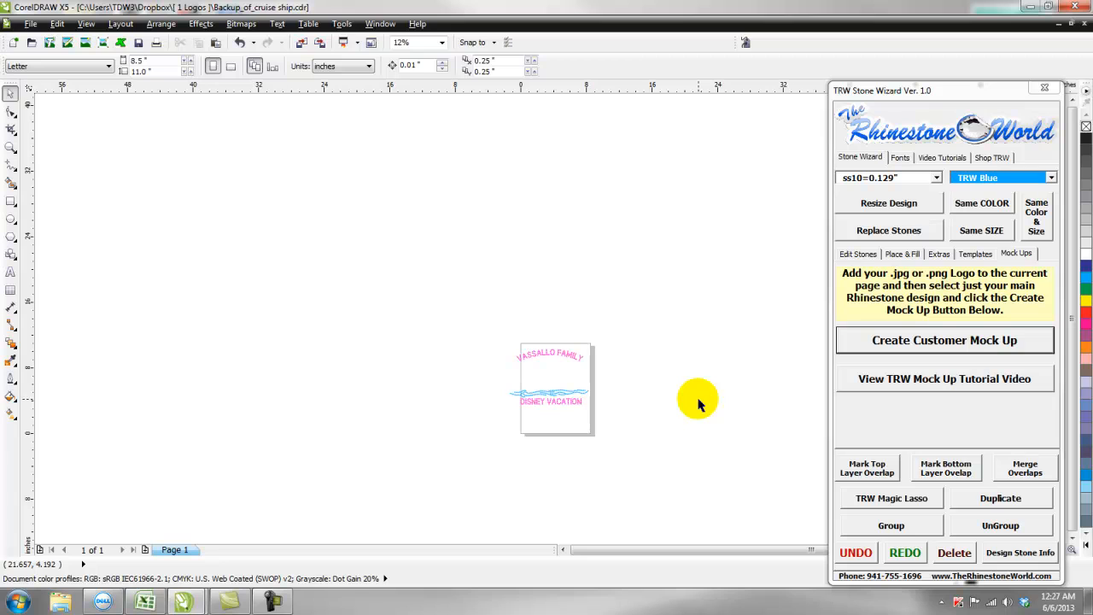
Generate TRW Magic Templates from the whole cruise ship design, one for each stone color
{"action": "scroll", "coordinate": [698, 404], "scroll_direction": "up", "scroll_amount": 1}
{"action": "left_click_drag", "start_coordinate": [601, 237], "coordinate": [320, 495]}
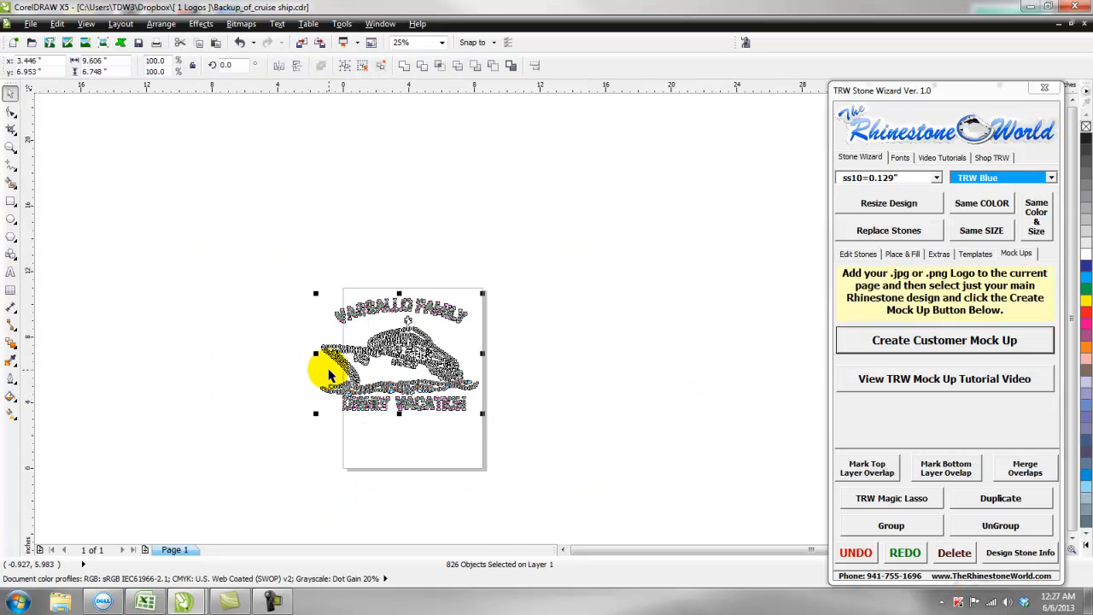
{"action": "left_click", "coordinate": [972, 253]}
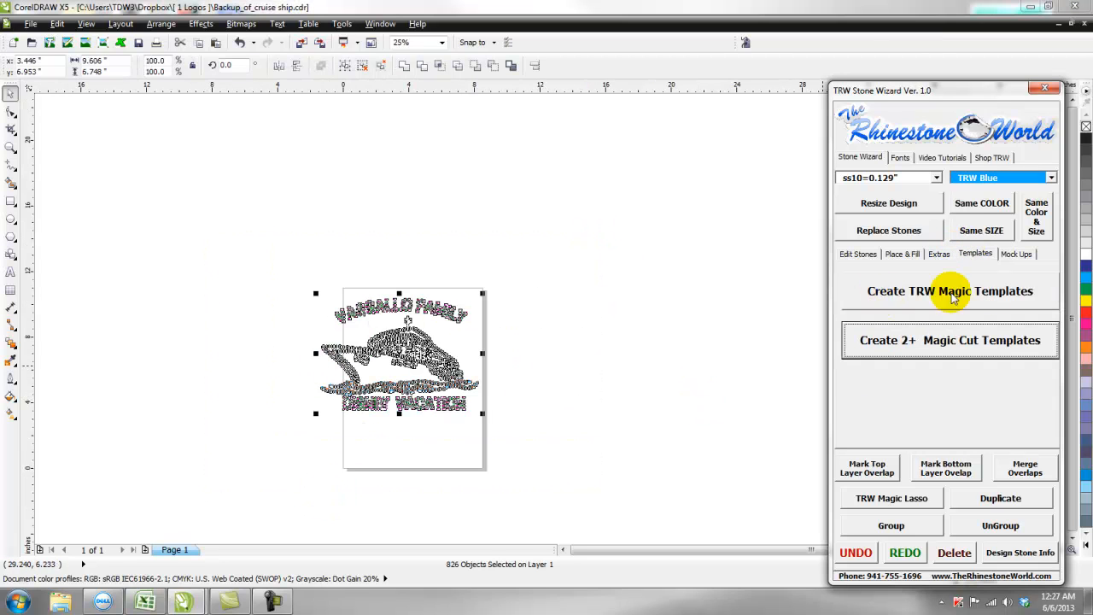
{"action": "left_click", "coordinate": [961, 292]}
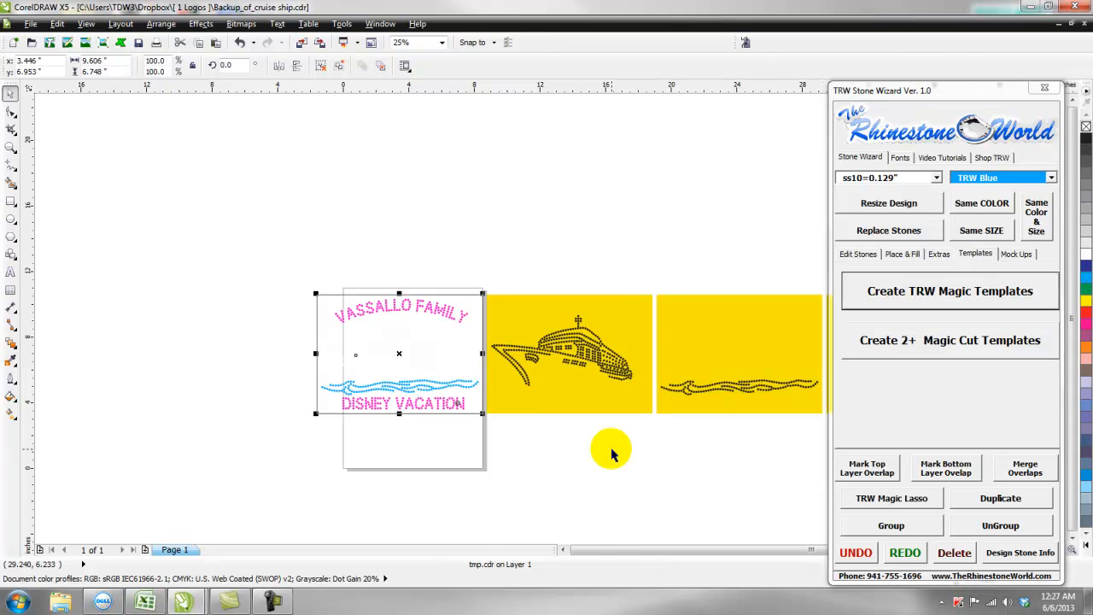
{"action": "left_click", "coordinate": [603, 453]}
{"action": "scroll", "coordinate": [574, 451], "scroll_direction": "down", "scroll_amount": 1}
{"action": "scroll", "coordinate": [778, 436], "scroll_direction": "up", "scroll_amount": 1}
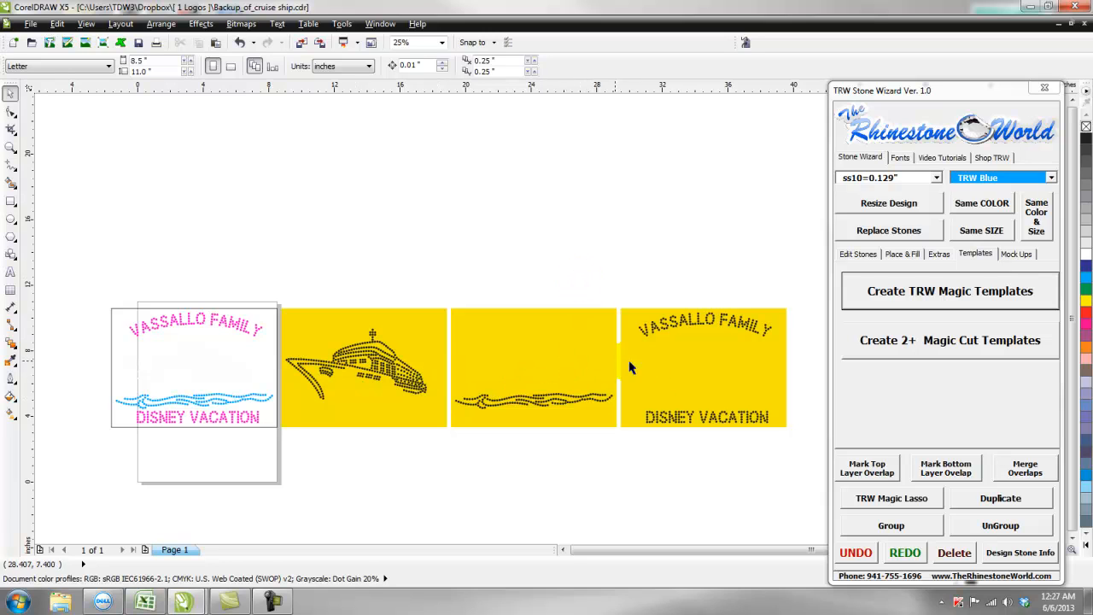
Delete the three yellow color templates and the rectangular frame around the design
{"action": "left_click_drag", "start_coordinate": [805, 289], "coordinate": [281, 459]}
{"action": "key", "text": "Delete"}
{"action": "left_click", "coordinate": [278, 385]}
{"action": "key", "text": "Delete"}
Ungroup the cruise ship design on the page
{"action": "left_click", "coordinate": [254, 333]}
{"action": "left_click_drag", "start_coordinate": [134, 405], "coordinate": [85, 447]}
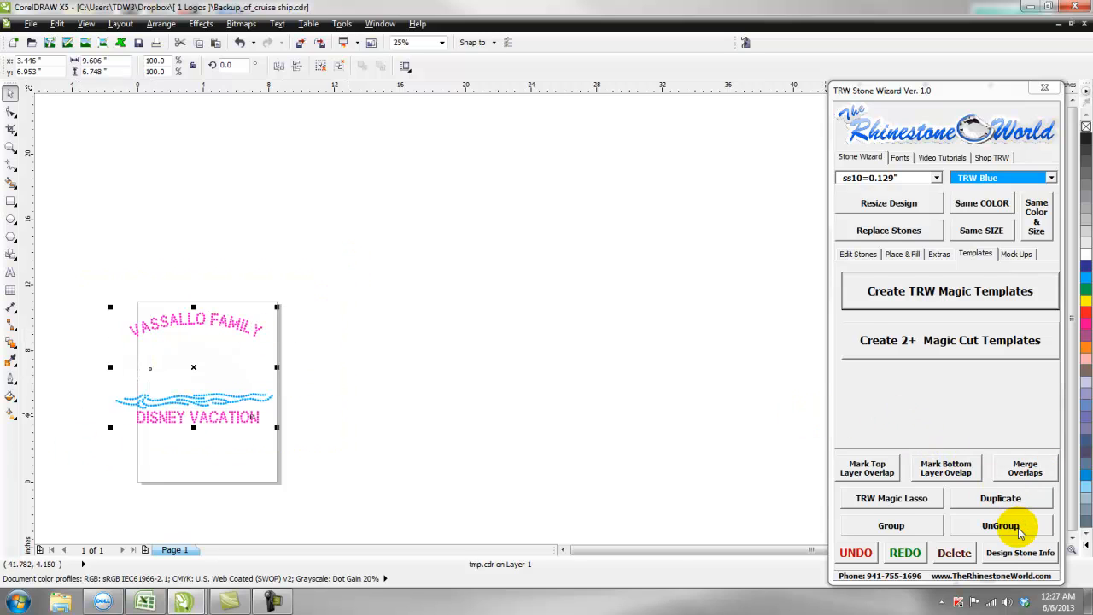
{"action": "left_click", "coordinate": [908, 560]}
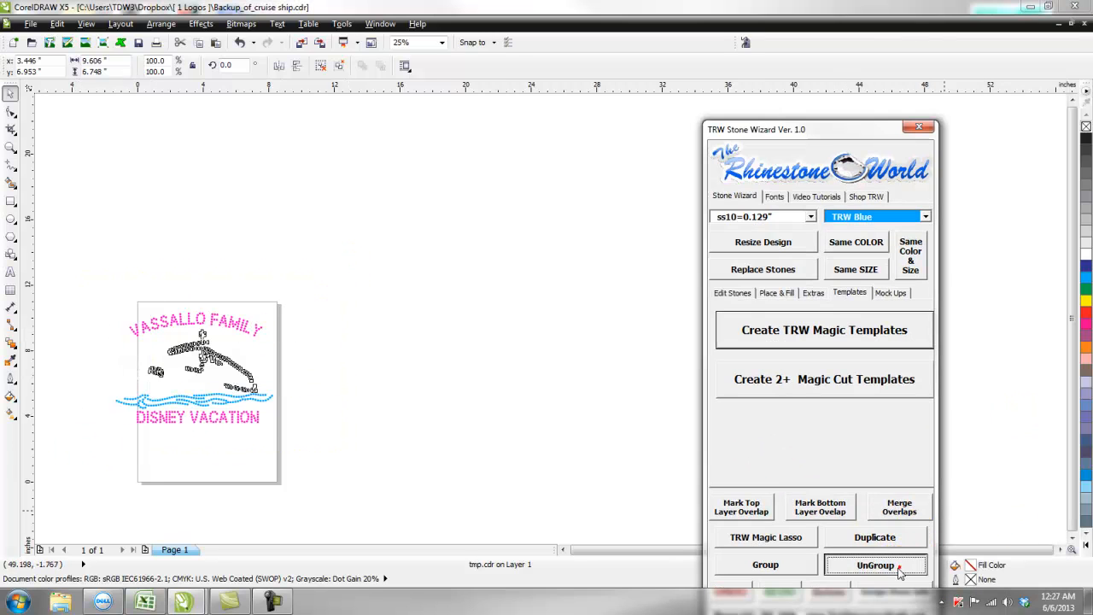
{"action": "left_click", "coordinate": [574, 451]}
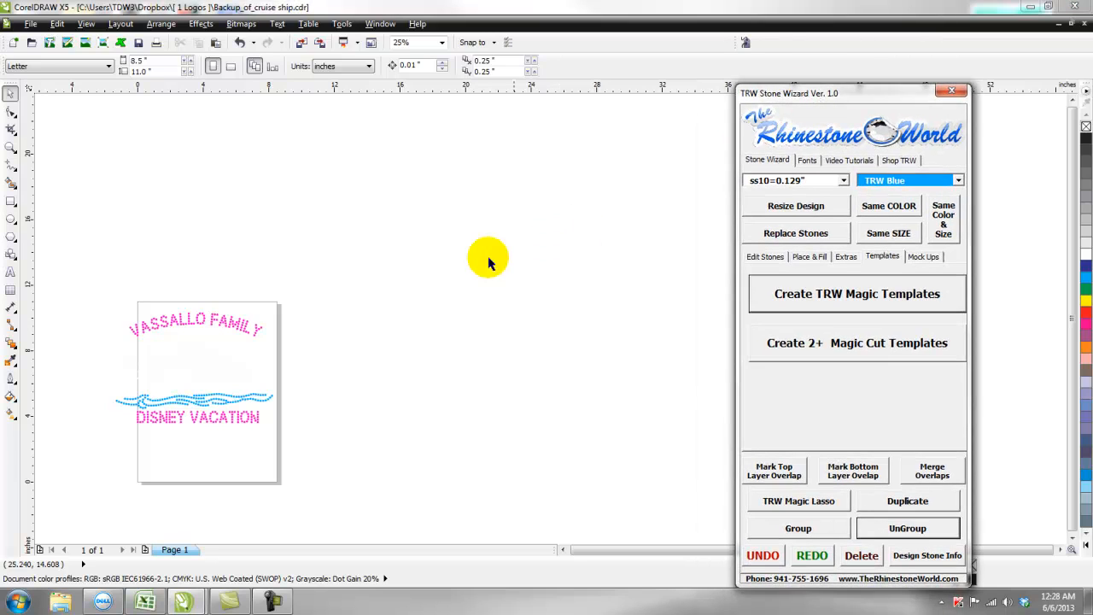
{"action": "left_click", "coordinate": [427, 311]}
{"action": "scroll", "coordinate": [316, 391], "scroll_direction": "down", "scroll_amount": 1}
{"action": "scroll", "coordinate": [225, 402], "scroll_direction": "up", "scroll_amount": 1}
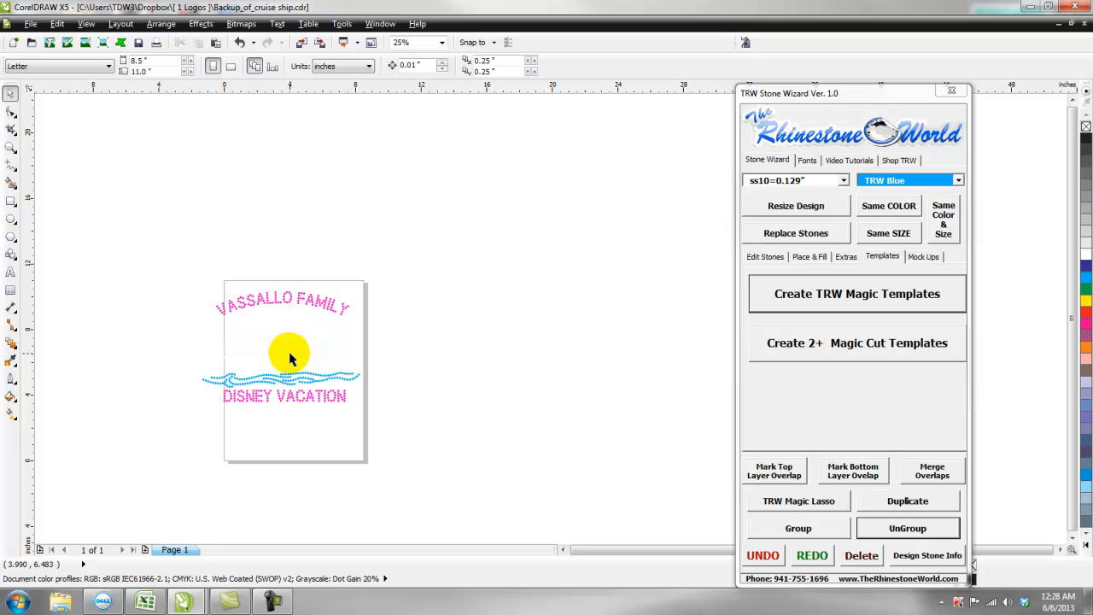
Create 2+ Magic Cut Templates from the entire cruise ship design, including its lettering and waves
{"action": "left_click_drag", "start_coordinate": [453, 244], "coordinate": [95, 423]}
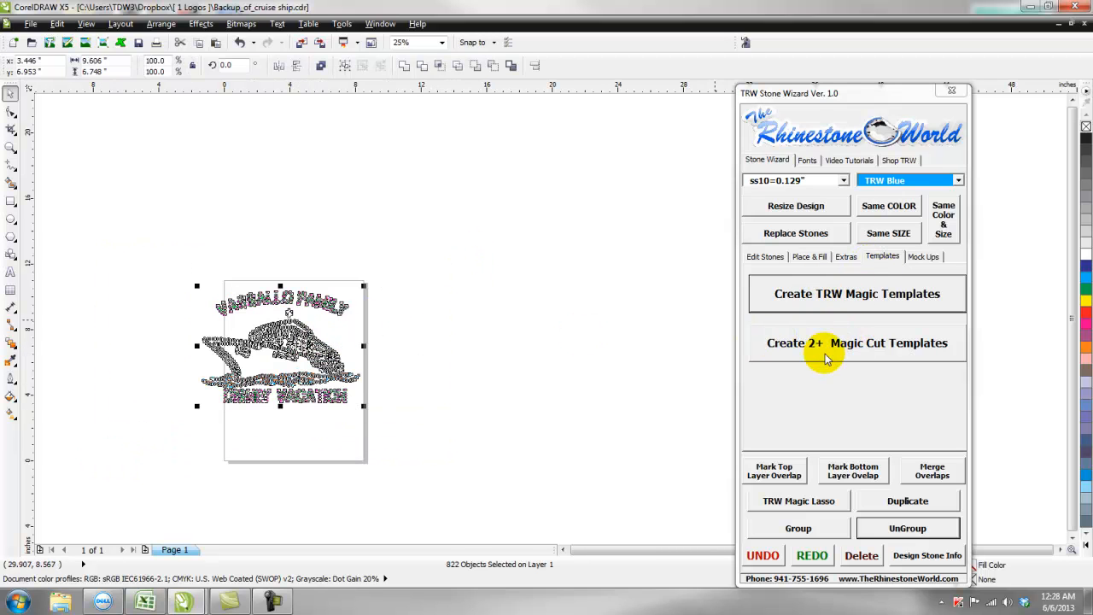
{"action": "left_click", "coordinate": [868, 346]}
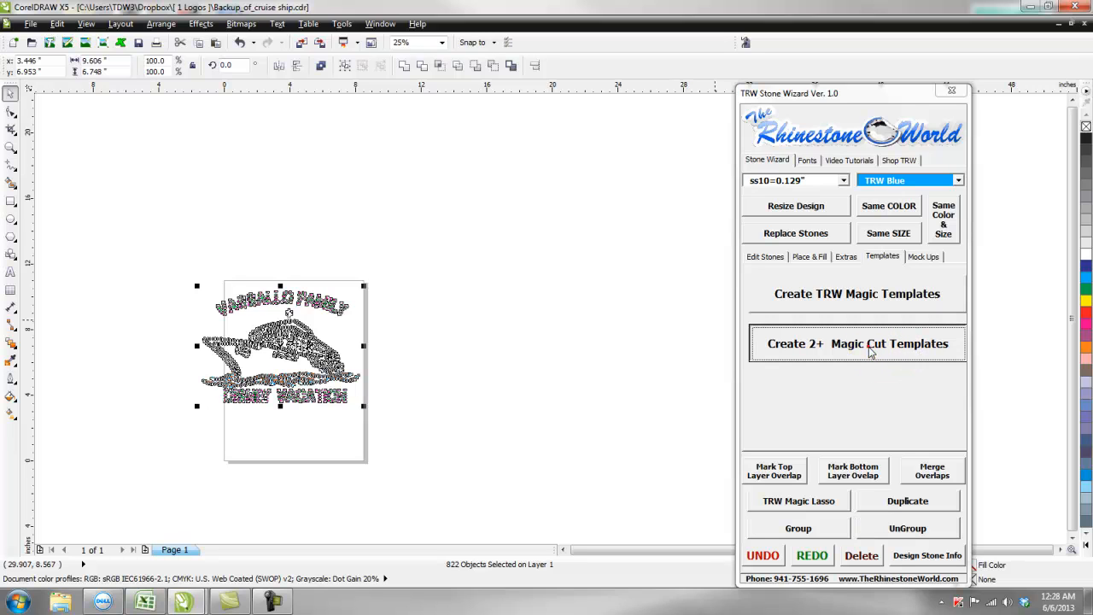
{"action": "left_click", "coordinate": [589, 431]}
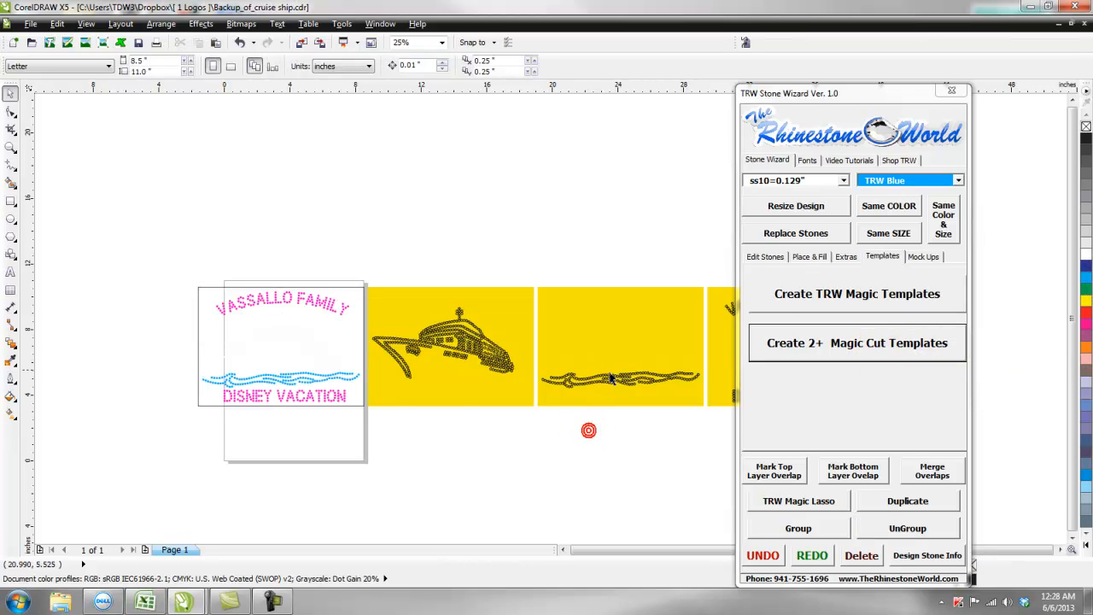
Examine the generated cut templates for the ship, waves and lettering up close
{"action": "scroll", "coordinate": [561, 369], "scroll_direction": "down", "scroll_amount": 1}
{"action": "scroll", "coordinate": [701, 362], "scroll_direction": "up", "scroll_amount": 2}
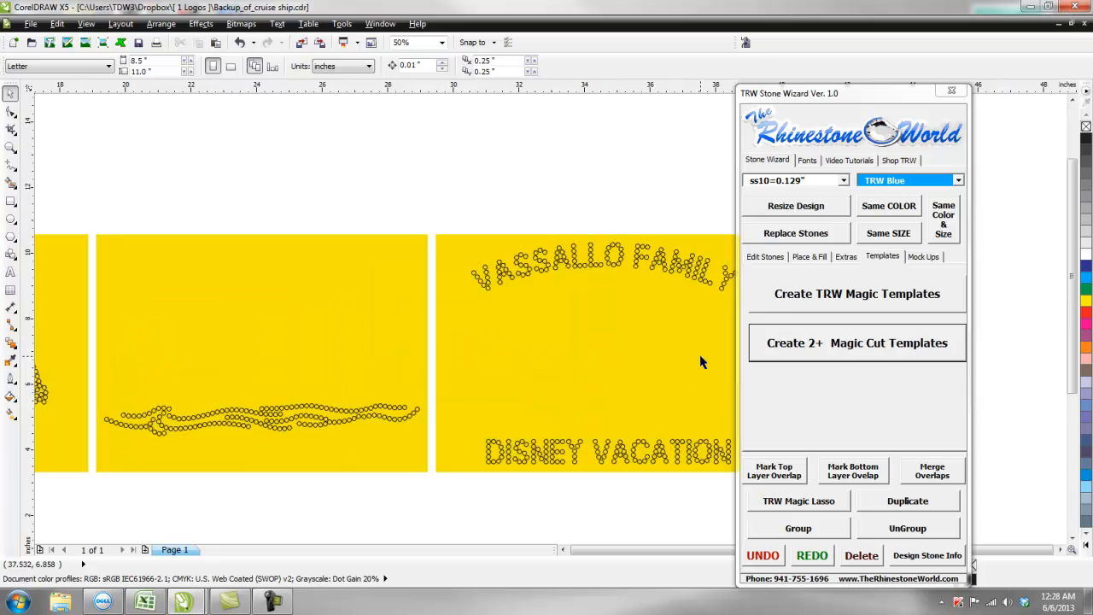
{"action": "scroll", "coordinate": [603, 256], "scroll_direction": "up", "scroll_amount": 1}
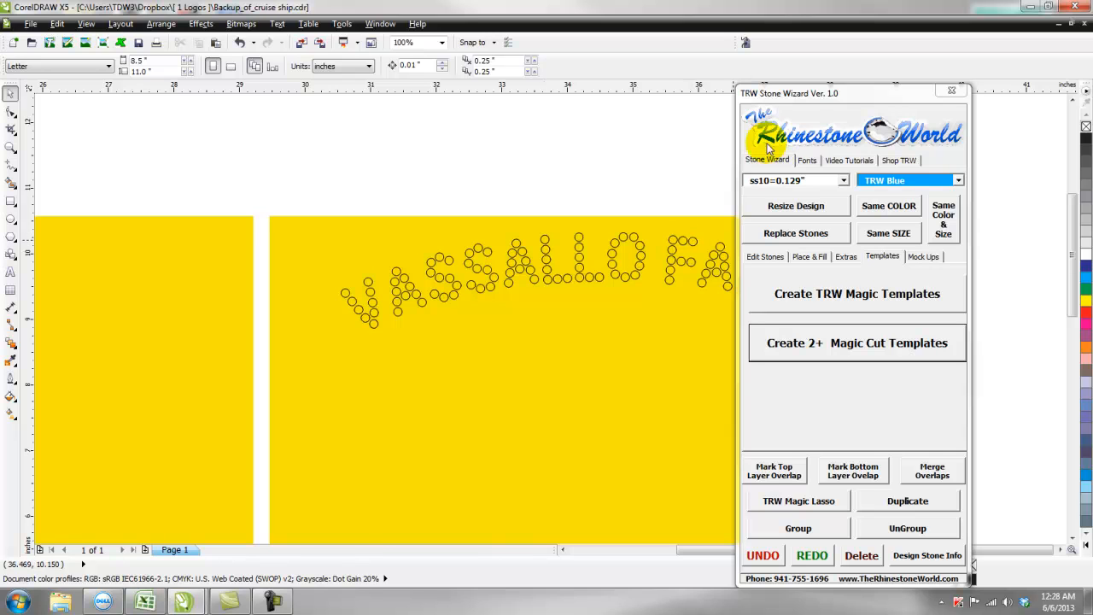
{"action": "scroll", "coordinate": [575, 247], "scroll_direction": "down", "scroll_amount": 1}
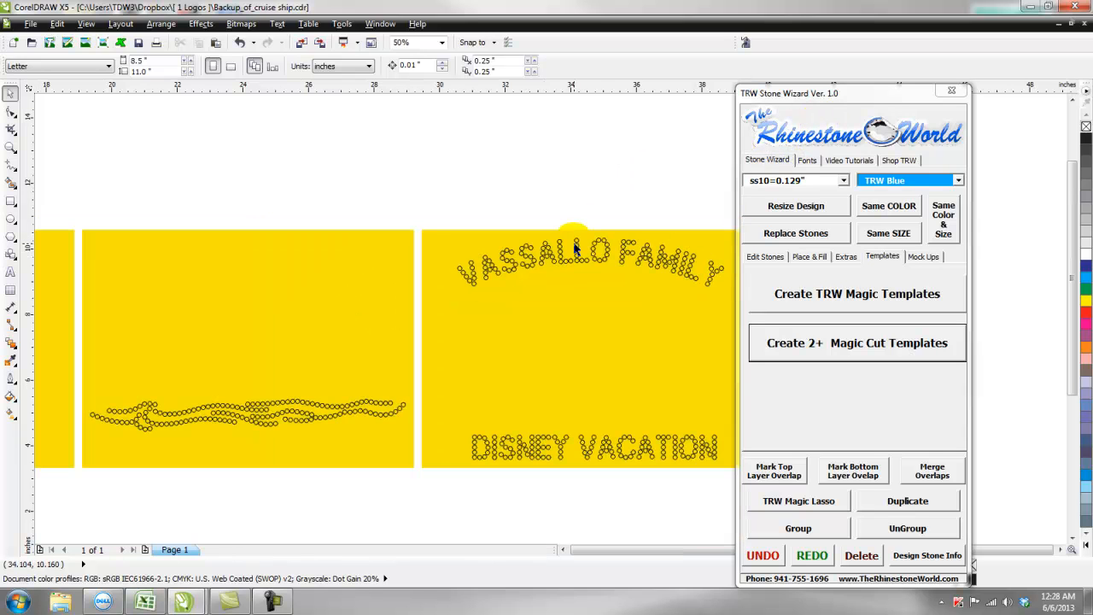
{"action": "scroll", "coordinate": [555, 265], "scroll_direction": "up", "scroll_amount": 2}
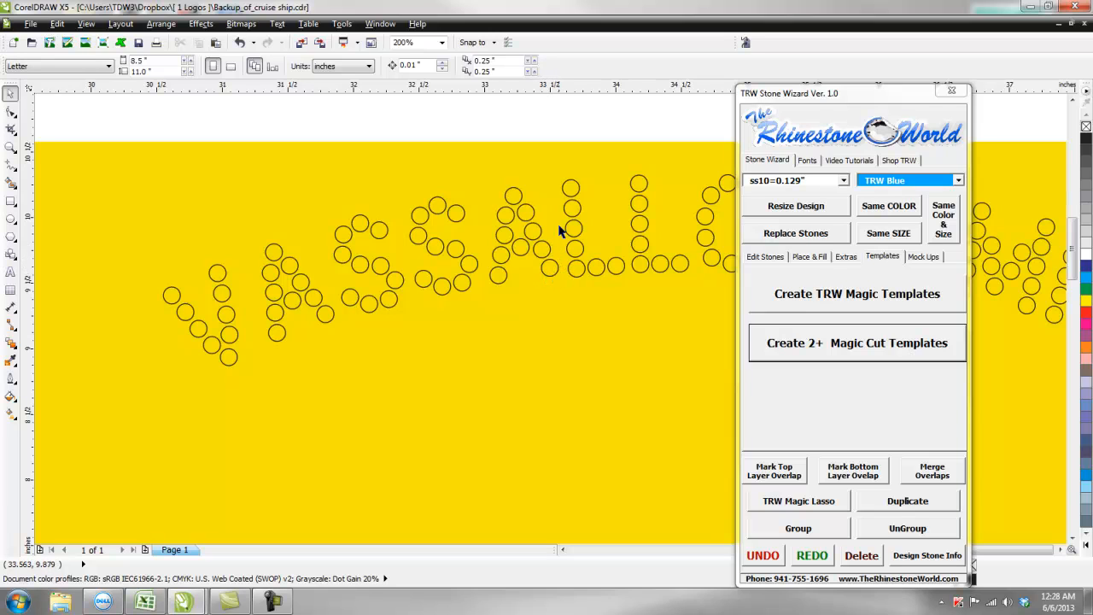
{"action": "scroll", "coordinate": [560, 231], "scroll_direction": "down", "scroll_amount": 3}
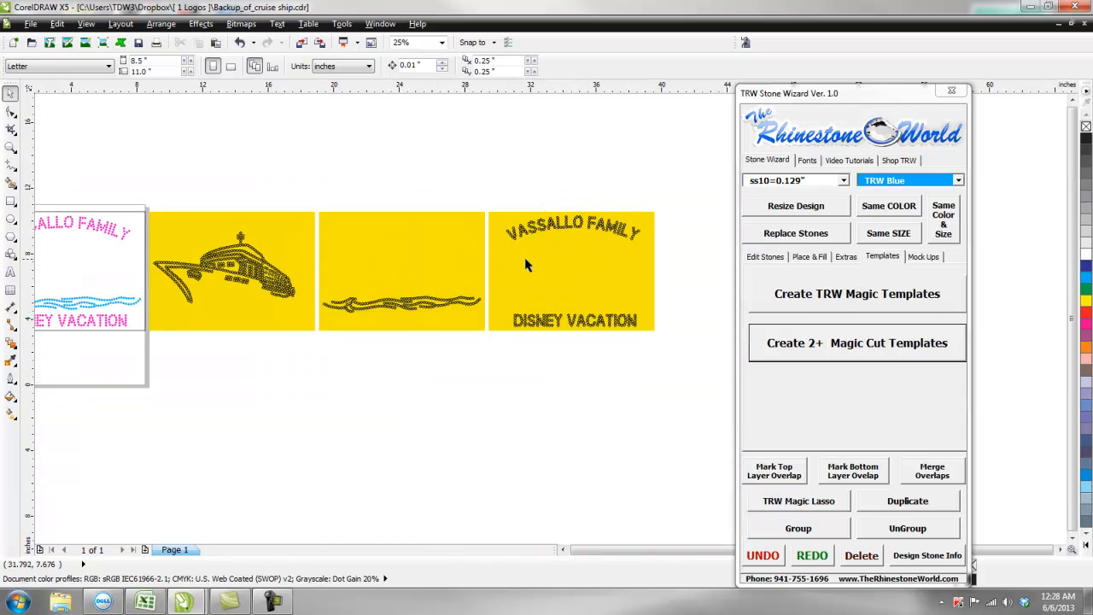
{"action": "scroll", "coordinate": [421, 282], "scroll_direction": "down", "scroll_amount": 1}
{"action": "scroll", "coordinate": [346, 284], "scroll_direction": "up", "scroll_amount": 3}
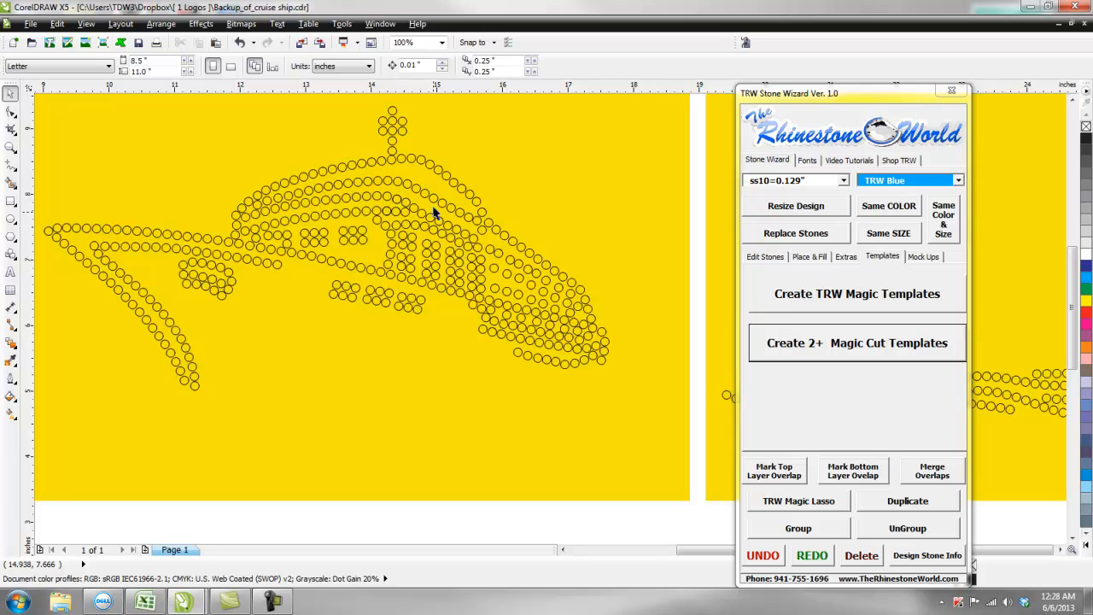
{"action": "scroll", "coordinate": [461, 268], "scroll_direction": "down", "scroll_amount": 3}
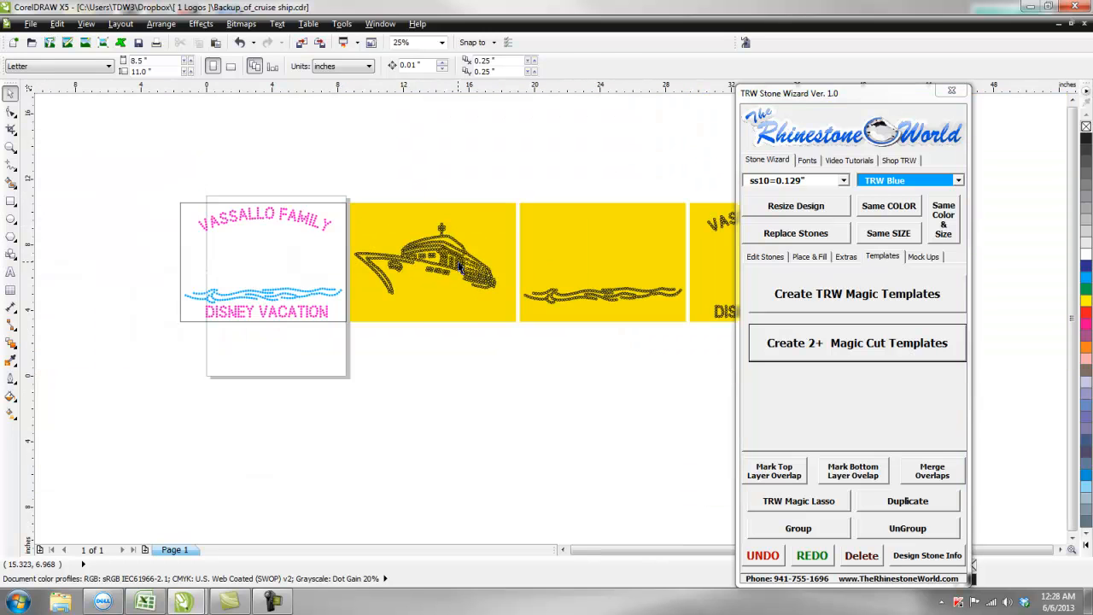
Delete the three yellow cut templates and the rectangular frame around the cruise ship design
{"action": "left_click_drag", "start_coordinate": [459, 325], "coordinate": [408, 340]}
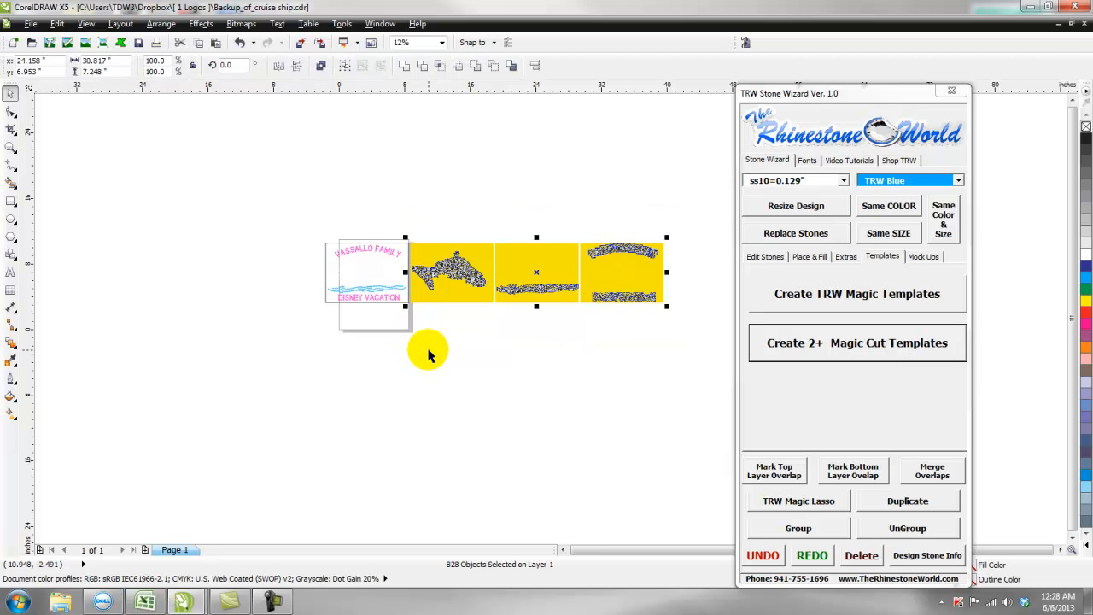
{"action": "key", "text": "Delete"}
{"action": "scroll", "coordinate": [418, 272], "scroll_direction": "up", "scroll_amount": 2}
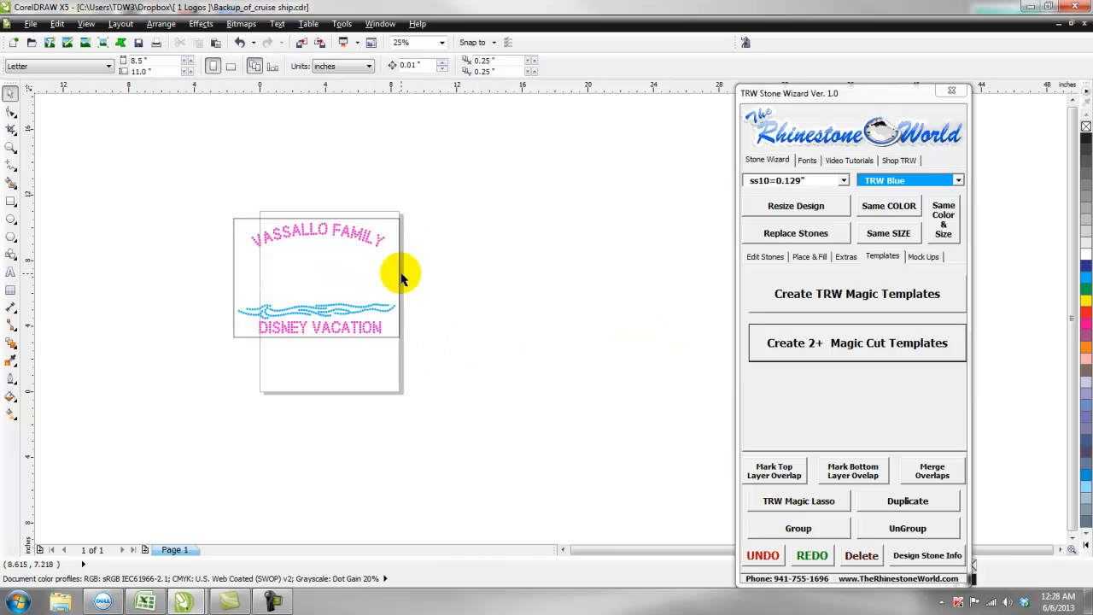
{"action": "left_click", "coordinate": [401, 278]}
{"action": "key", "text": "Delete"}
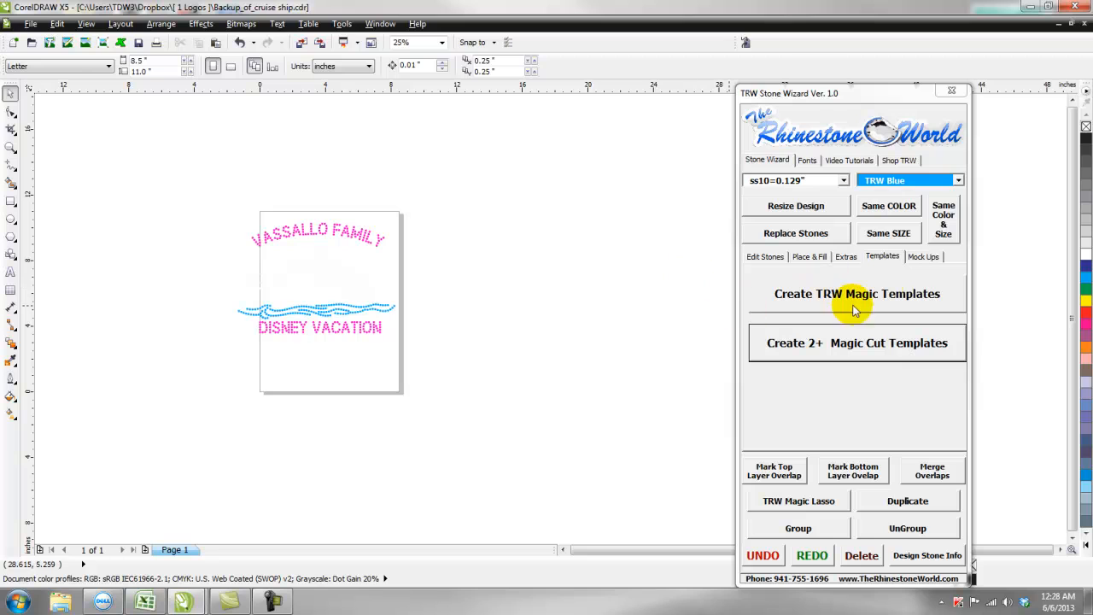
Look through the Stone Wizard's mock-up and stone editing tools, finishing on its Place & Fill options
{"action": "left_click", "coordinate": [922, 256]}
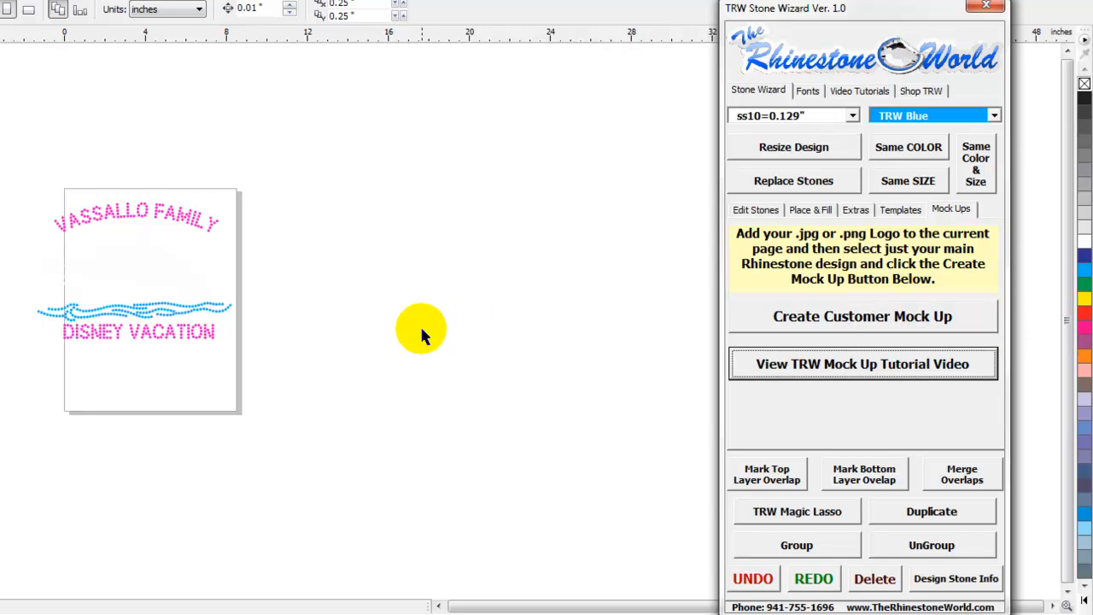
{"action": "left_click", "coordinate": [769, 213]}
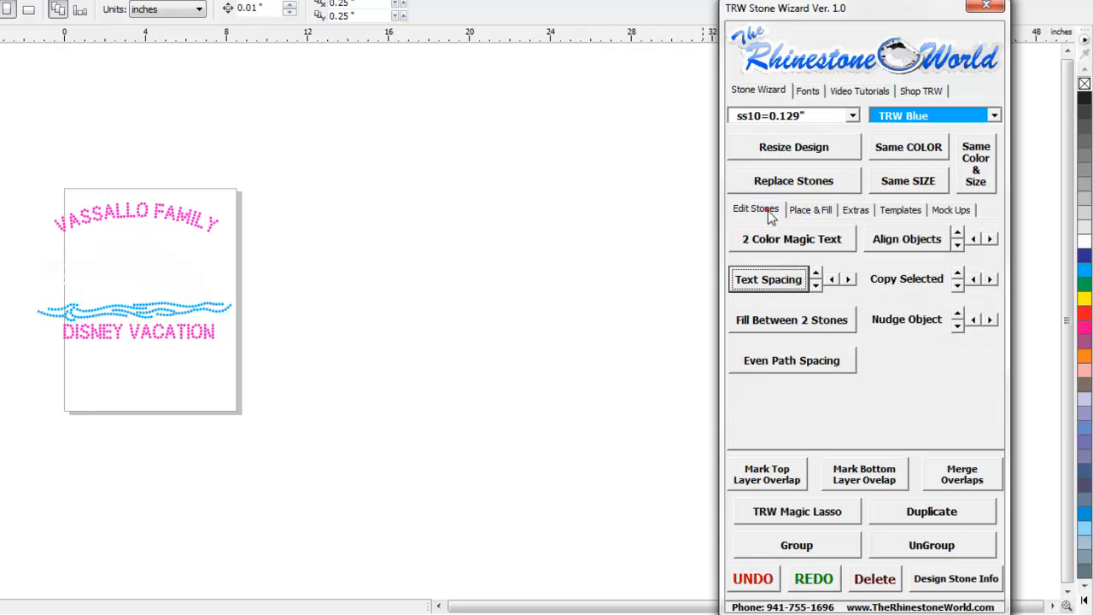
{"action": "left_click", "coordinate": [812, 211]}
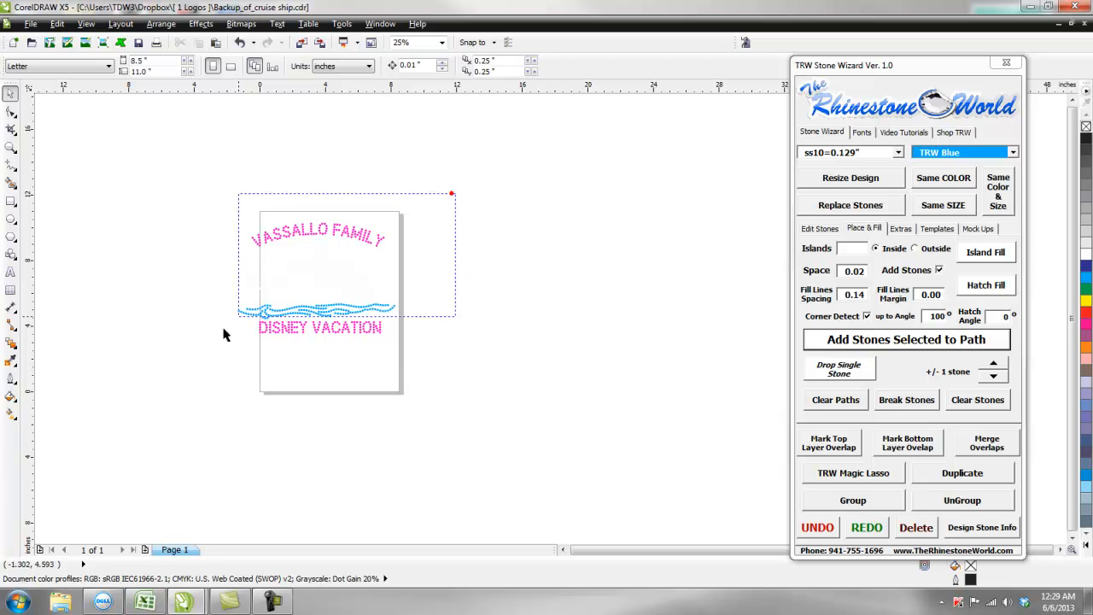
Delete the cruise ship design from the page and open the drawing cowgirl hat line.cdr
{"action": "left_click_drag", "start_coordinate": [223, 328], "coordinate": [205, 356]}
{"action": "key", "text": "Delete"}
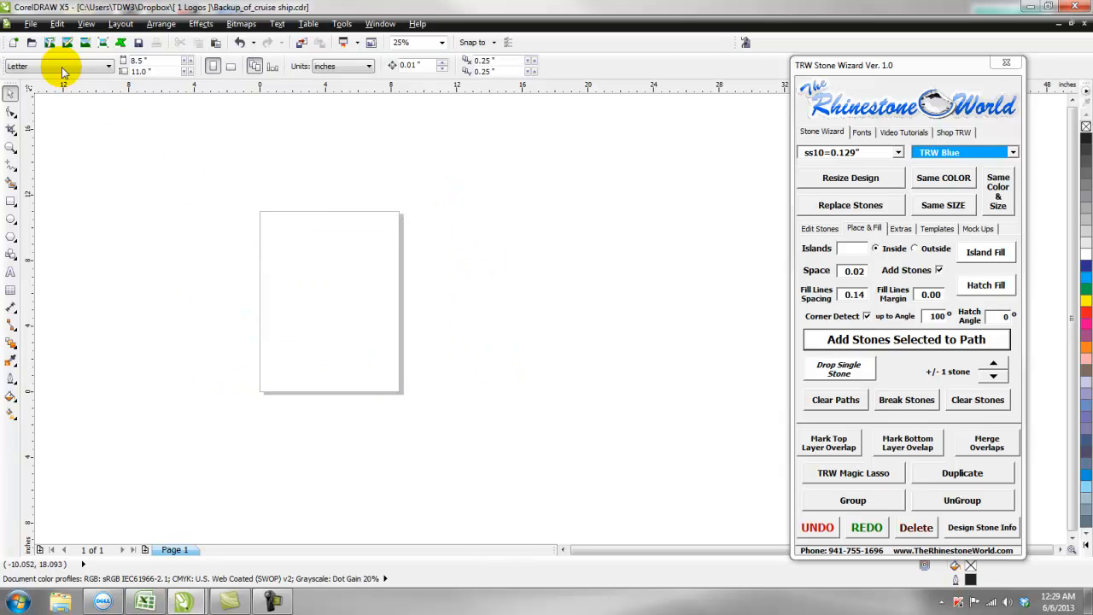
{"action": "left_click", "coordinate": [30, 24]}
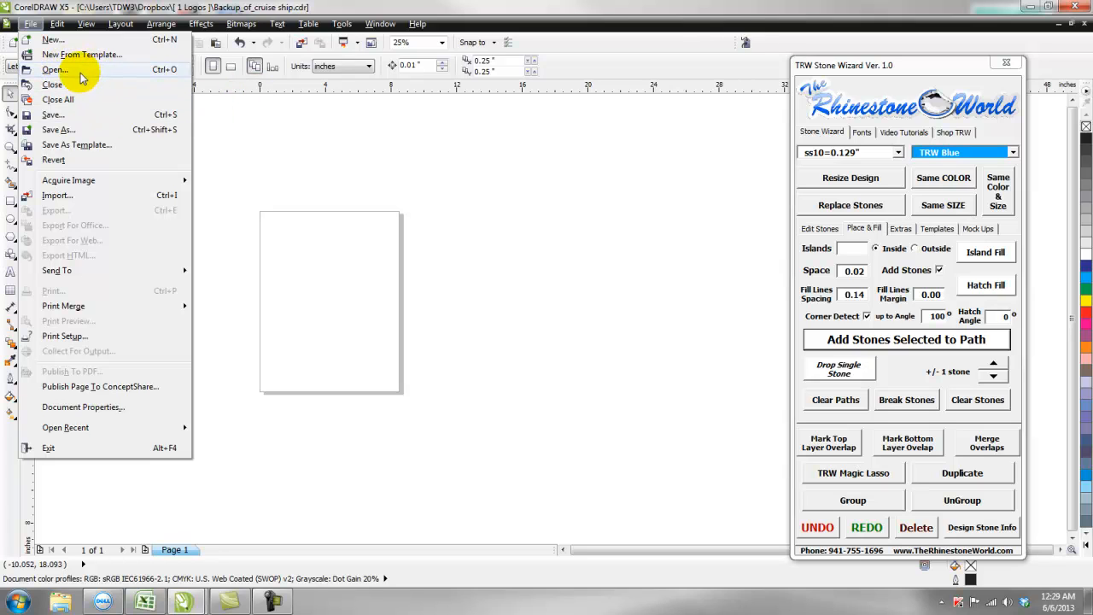
{"action": "left_click", "coordinate": [80, 71]}
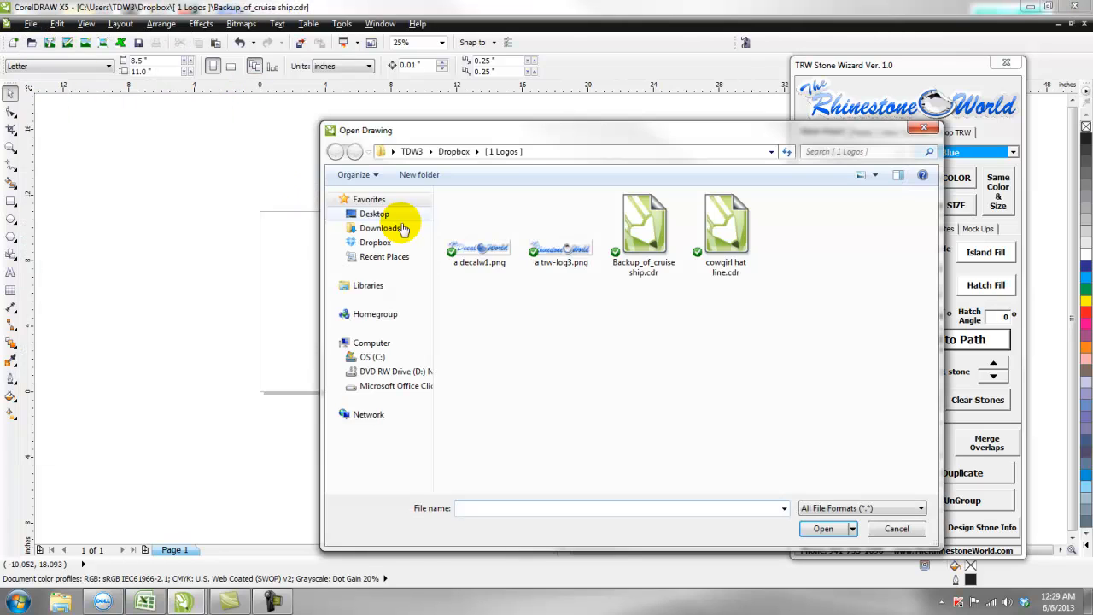
{"action": "double_click", "coordinate": [726, 244]}
{"action": "scroll", "coordinate": [550, 302], "scroll_direction": "down", "scroll_amount": 1}
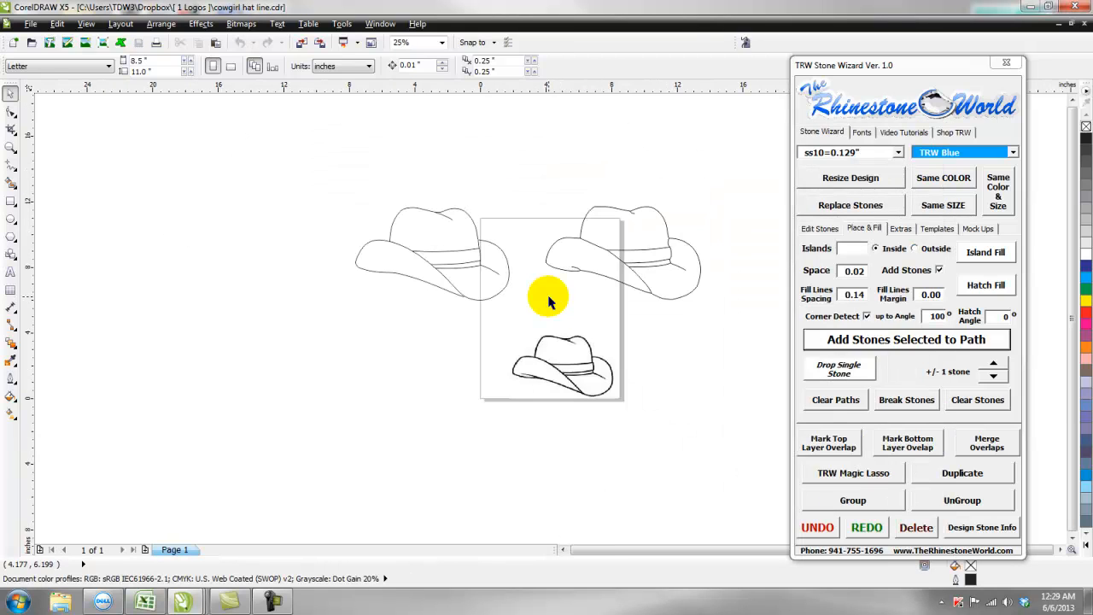
Delete the large hat outline overlapping the page's right edge and move the small hat bitmap into its place
{"action": "scroll", "coordinate": [647, 293], "scroll_direction": "down", "scroll_amount": 1}
{"action": "scroll", "coordinate": [646, 293], "scroll_direction": "up", "scroll_amount": 1}
{"action": "left_click", "coordinate": [512, 373]}
{"action": "left_click_drag", "start_coordinate": [508, 372], "coordinate": [487, 358]}
{"action": "left_click", "coordinate": [538, 359]}
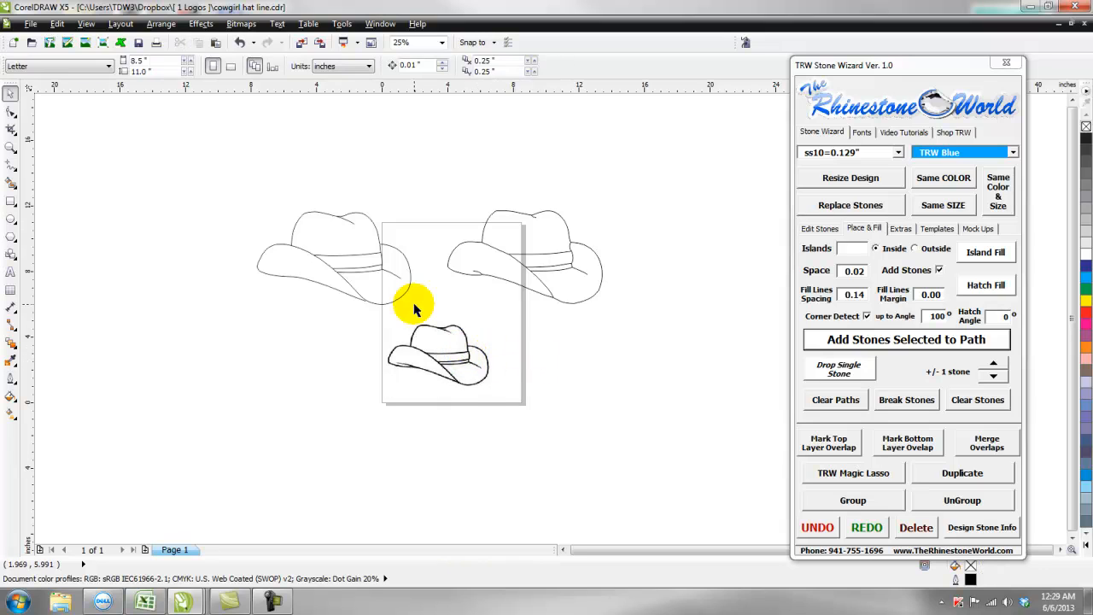
{"action": "left_click_drag", "start_coordinate": [646, 160], "coordinate": [595, 207]}
{"action": "left_click_drag", "start_coordinate": [427, 317], "coordinate": [521, 267]}
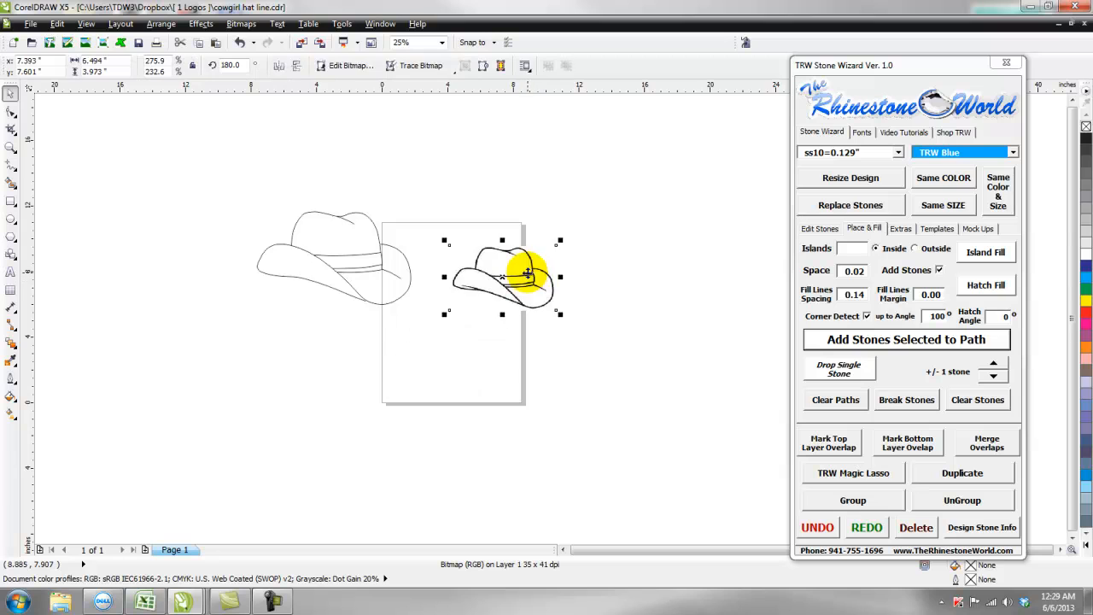
Trace the hat bitmap as a centerline line drawing with smoothing 38 and corner smoothness 75, deleting the original image
{"action": "key", "text": "shift+F2"}
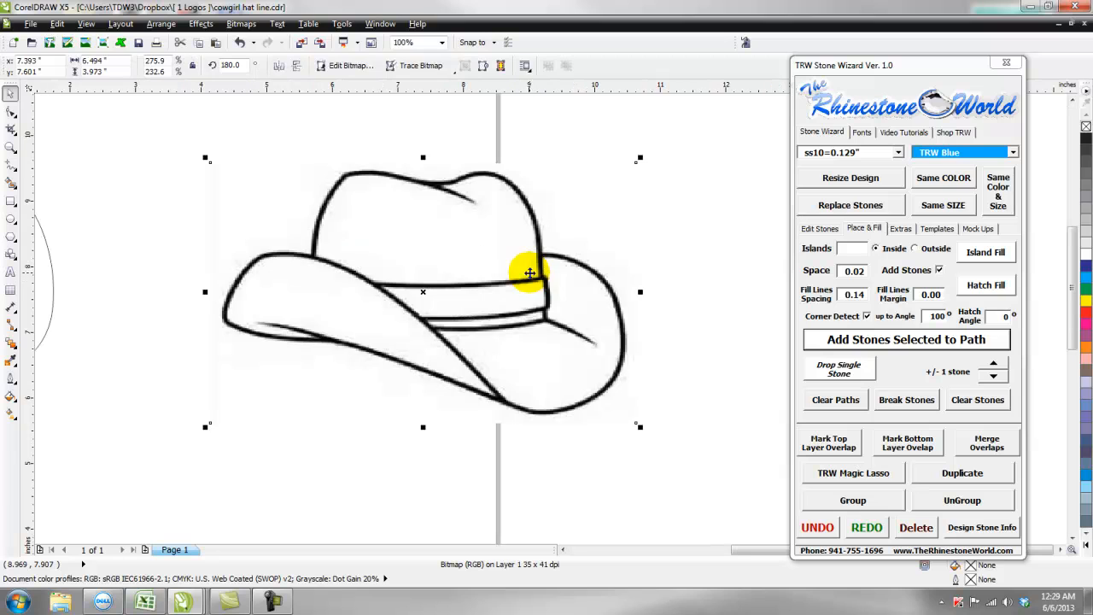
{"action": "left_click", "coordinate": [440, 68]}
{"action": "mouse_move", "coordinate": [452, 106]}
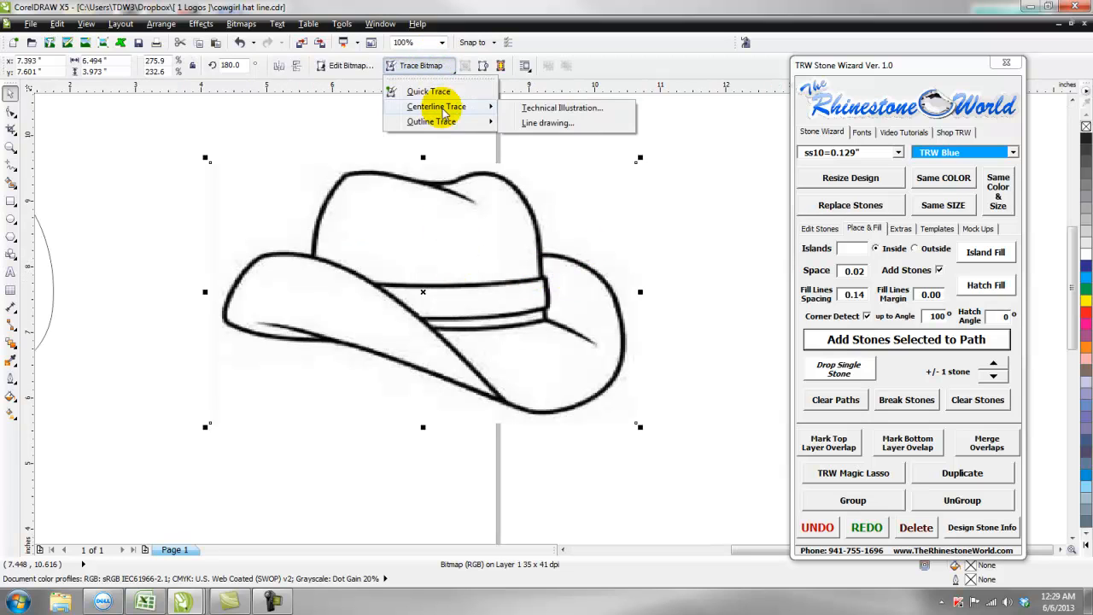
{"action": "left_click", "coordinate": [551, 124]}
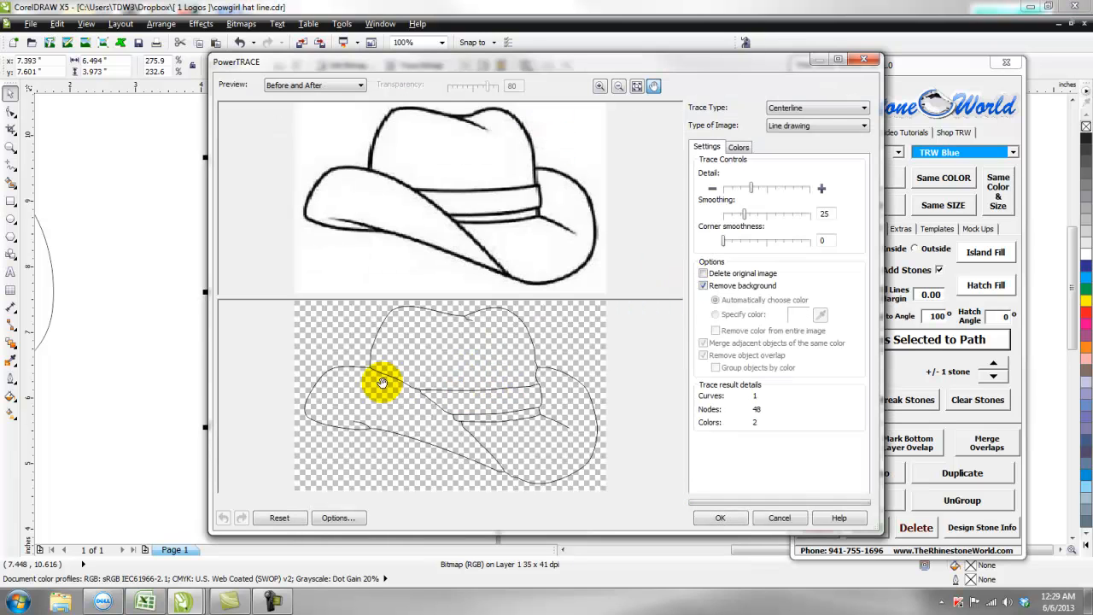
{"action": "left_click", "coordinate": [758, 217]}
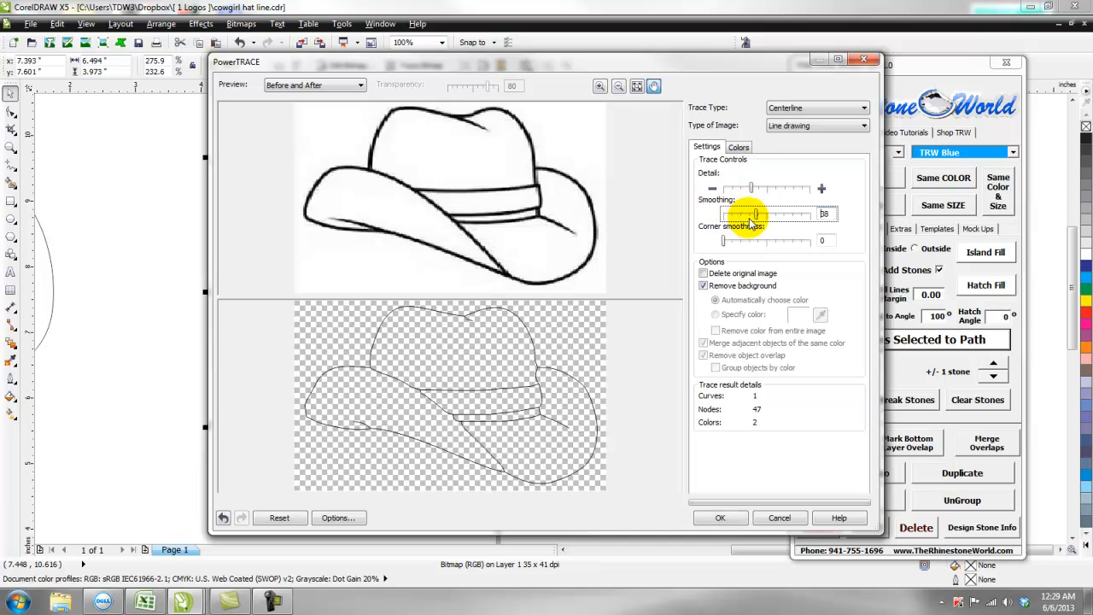
{"action": "left_click", "coordinate": [764, 240]}
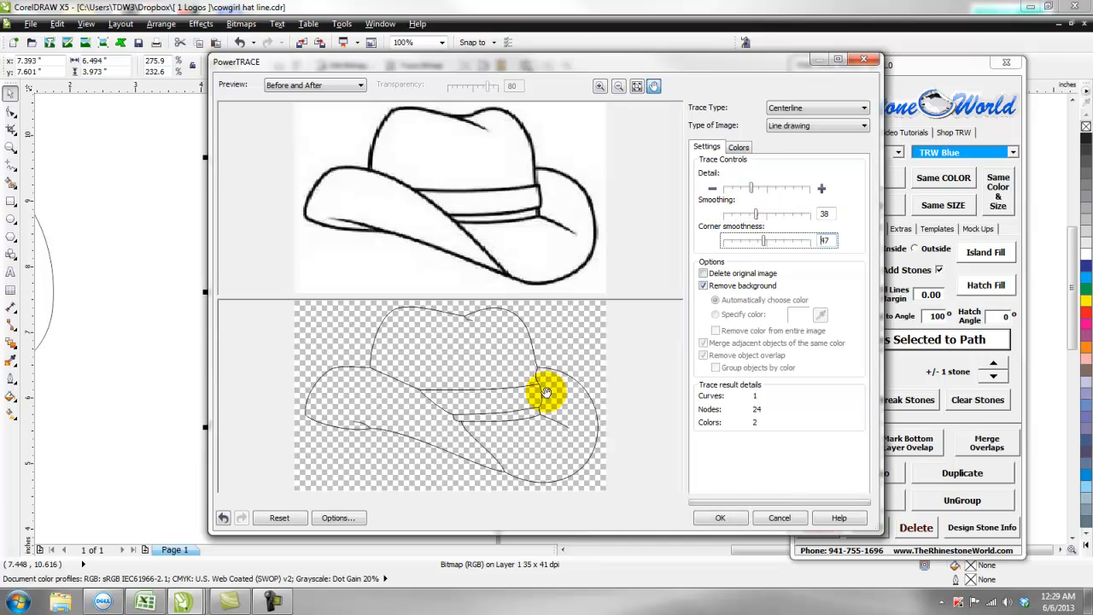
{"action": "left_click", "coordinate": [781, 241]}
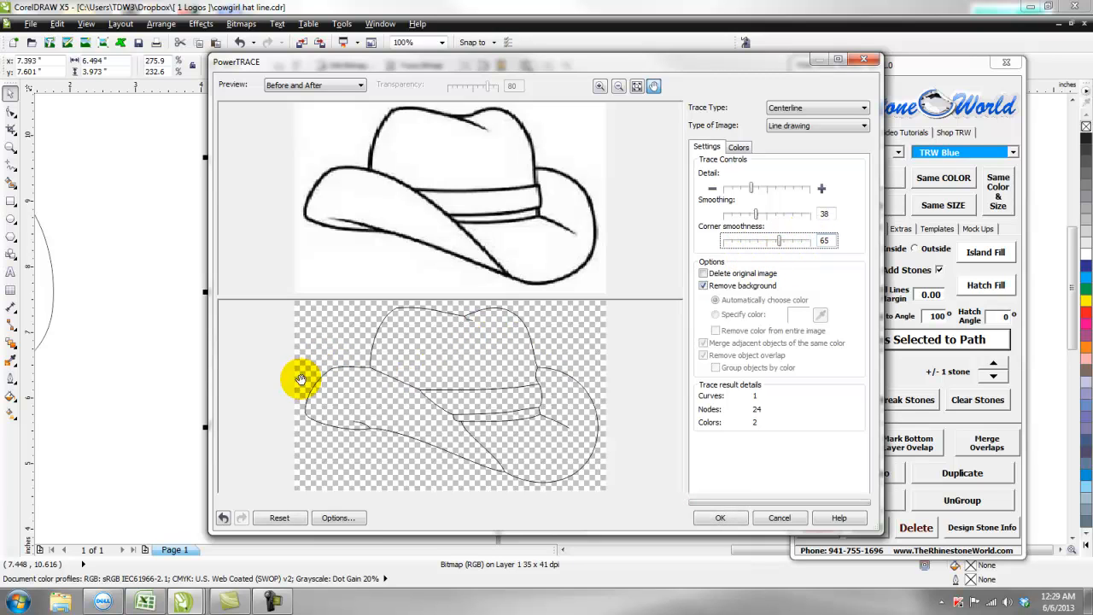
{"action": "left_click", "coordinate": [790, 243]}
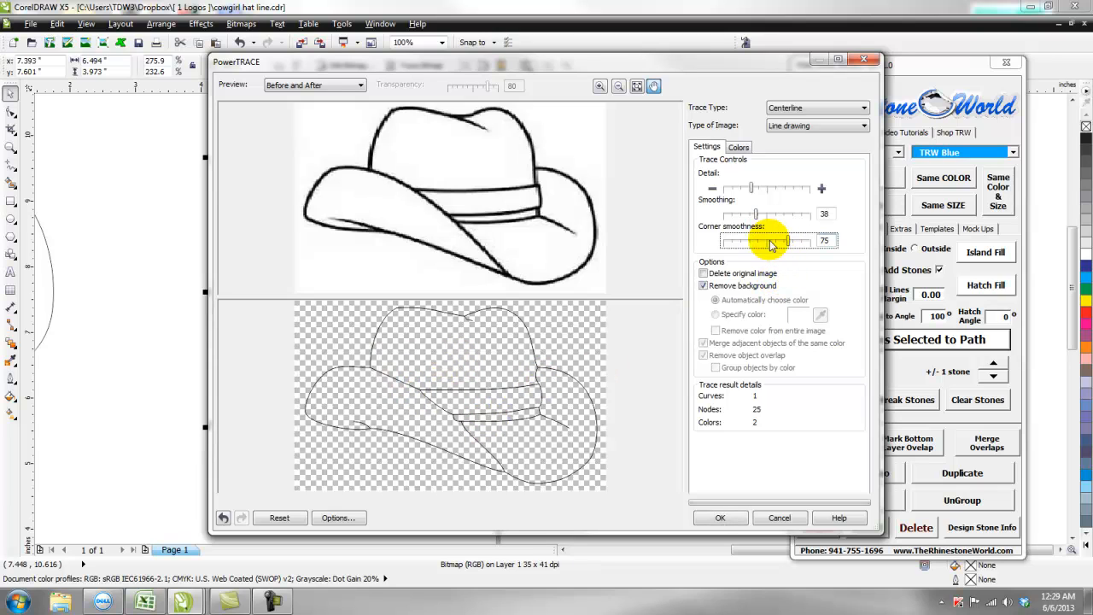
{"action": "left_click", "coordinate": [704, 273]}
{"action": "left_click", "coordinate": [720, 518]}
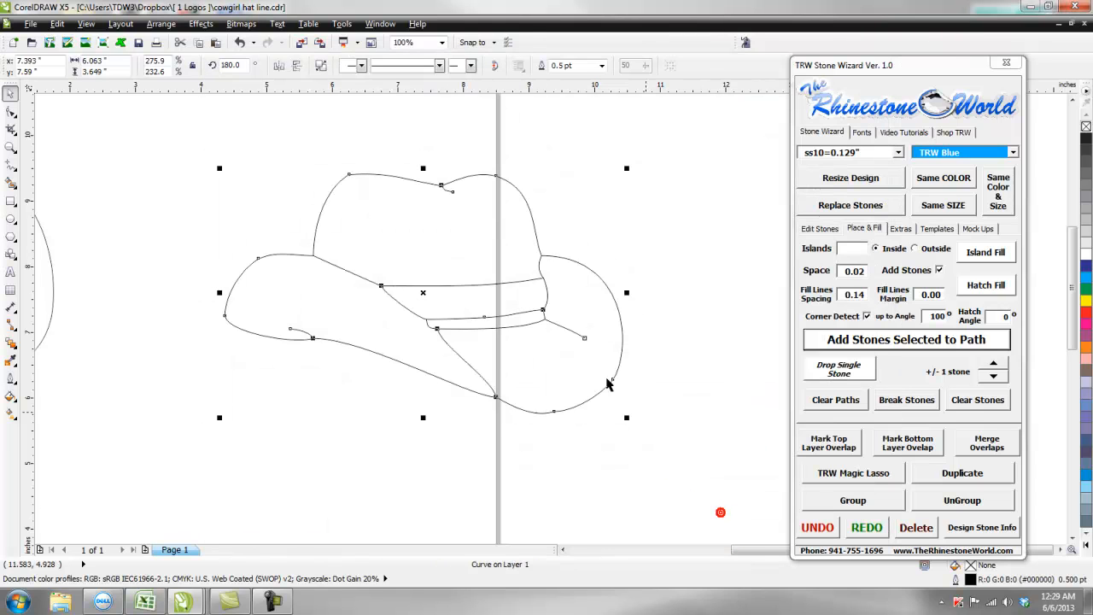
{"action": "left_click", "coordinate": [609, 252]}
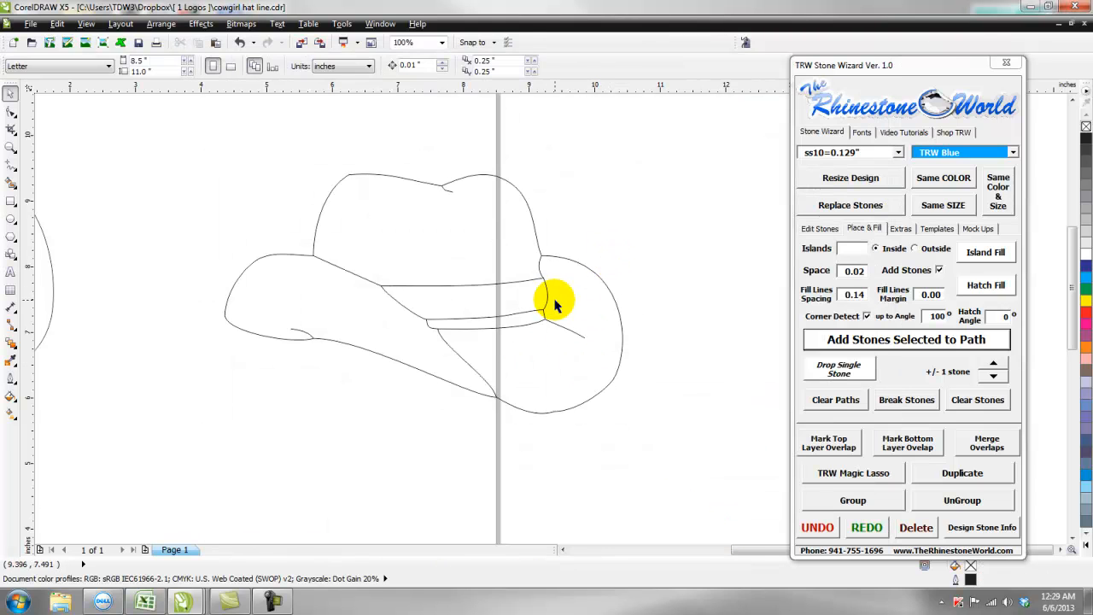
Scale the traced hat outline up proportionally to about 9.6 by 5.8 inches
{"action": "left_click", "coordinate": [565, 258]}
{"action": "scroll", "coordinate": [547, 313], "scroll_direction": "down", "scroll_amount": 2}
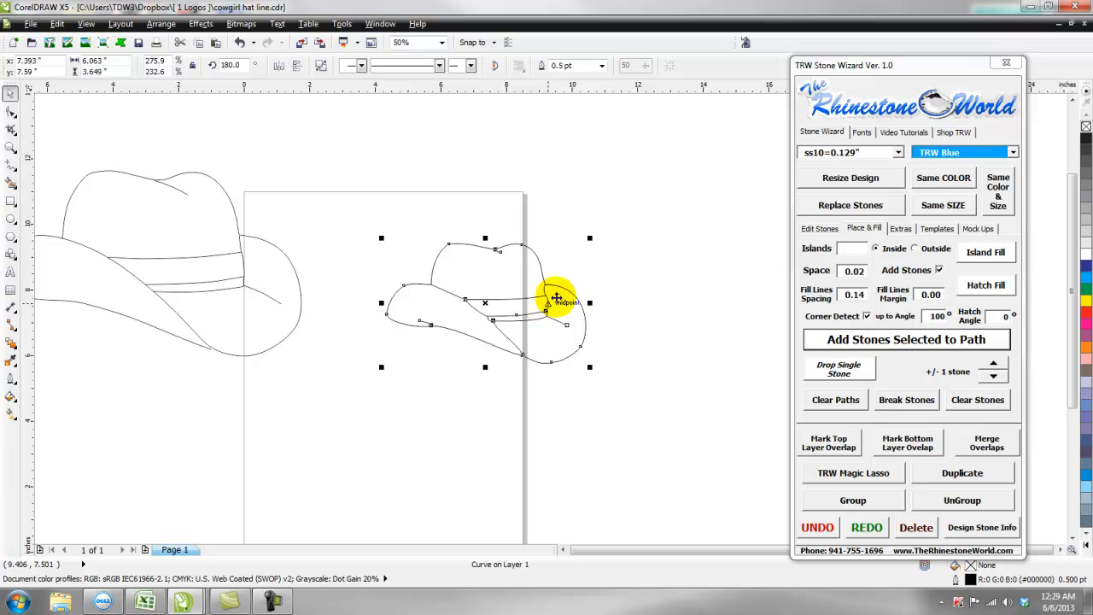
{"action": "left_click_drag", "start_coordinate": [590, 239], "coordinate": [749, 135]}
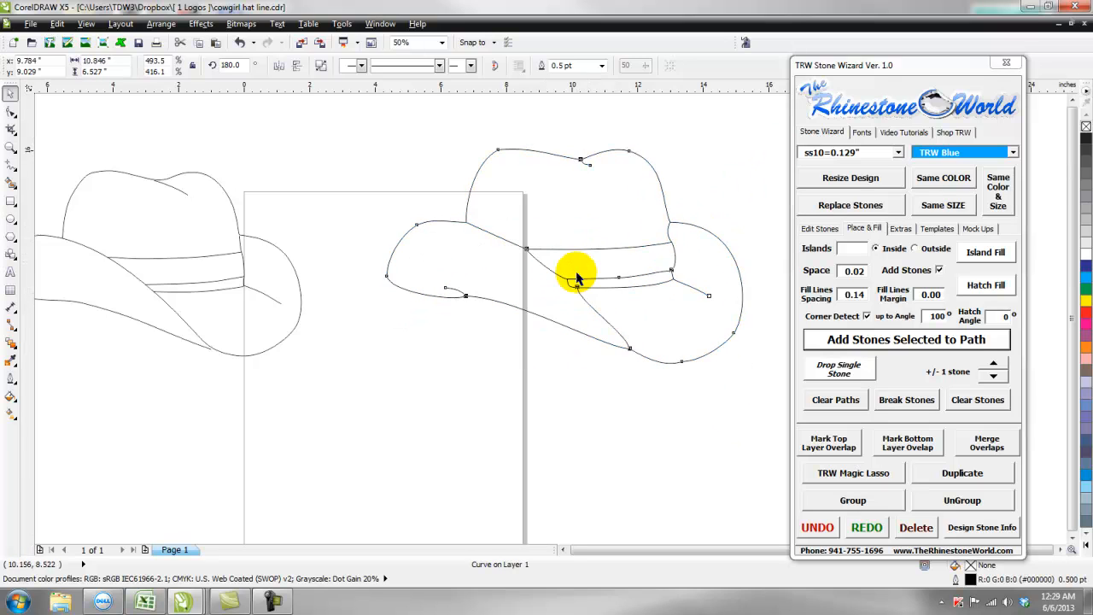
{"action": "scroll", "coordinate": [569, 276], "scroll_direction": "down", "scroll_amount": 2}
{"action": "left_click_drag", "start_coordinate": [664, 206], "coordinate": [645, 216]}
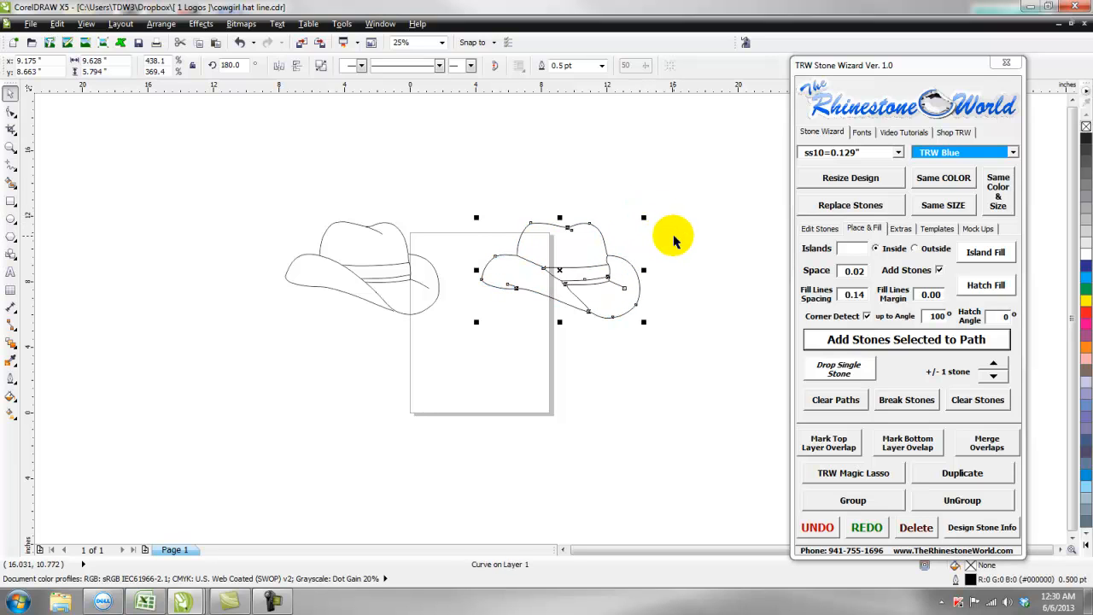
Place a copy of the enlarged hat outline across the page's lower edge, and select the original outline again
{"action": "left_click", "coordinate": [620, 256]}
{"action": "left_click_drag", "start_coordinate": [608, 255], "coordinate": [493, 381]}
{"action": "right_click", "coordinate": [493, 381]}
{"action": "left_click", "coordinate": [577, 295]}
{"action": "left_click", "coordinate": [577, 285]}
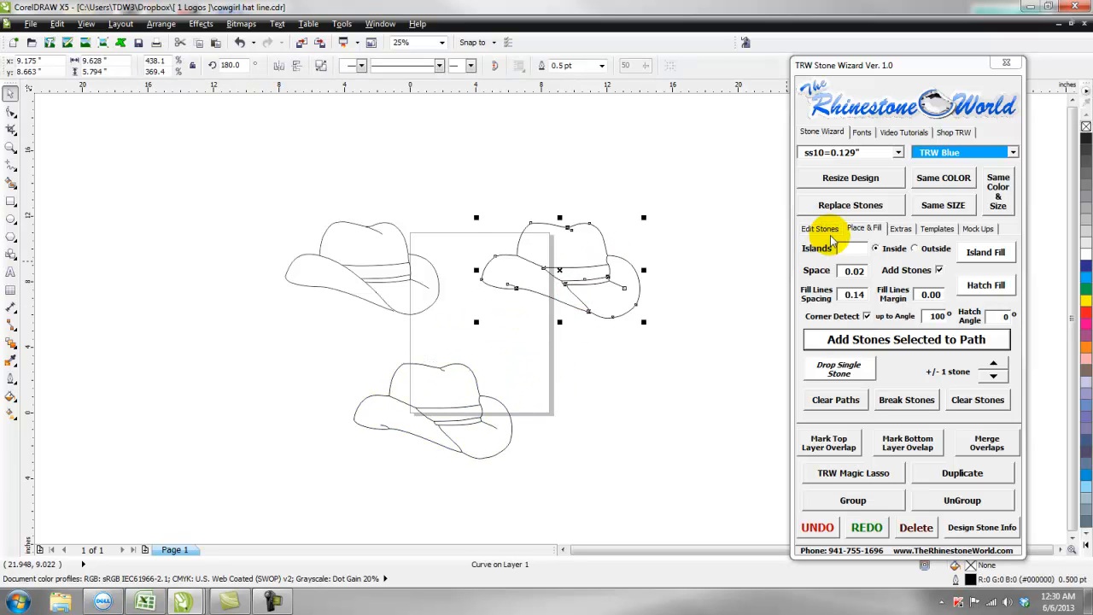
Place a single row of ss10 TRW Blue stones along the selected hat outline with 0.02 spacing
{"action": "left_click", "coordinate": [855, 339]}
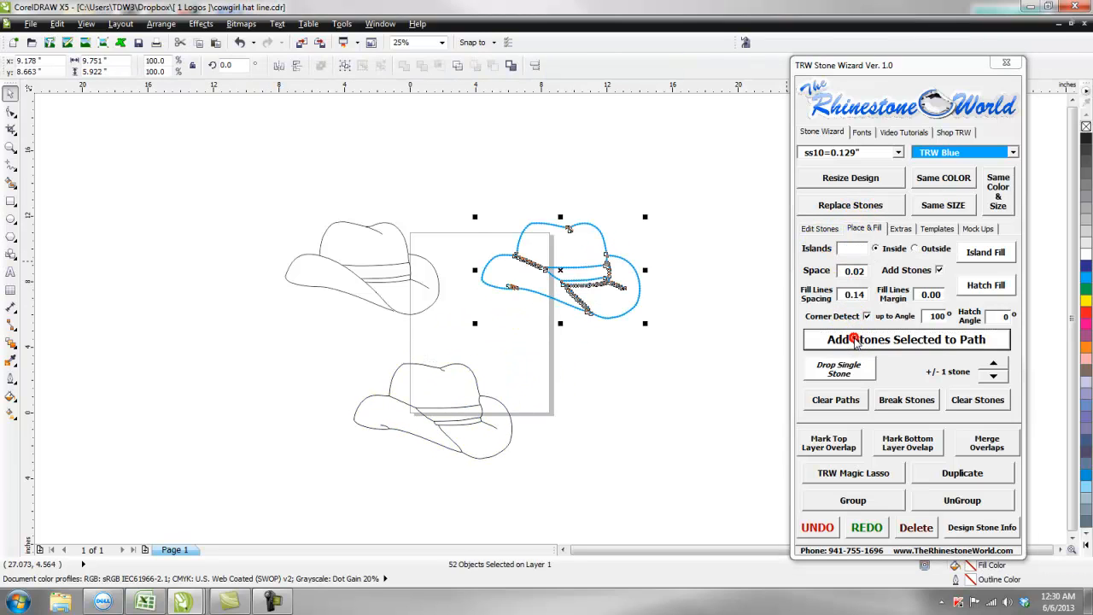
{"action": "left_click", "coordinate": [702, 342]}
{"action": "scroll", "coordinate": [590, 270], "scroll_direction": "up", "scroll_amount": 2}
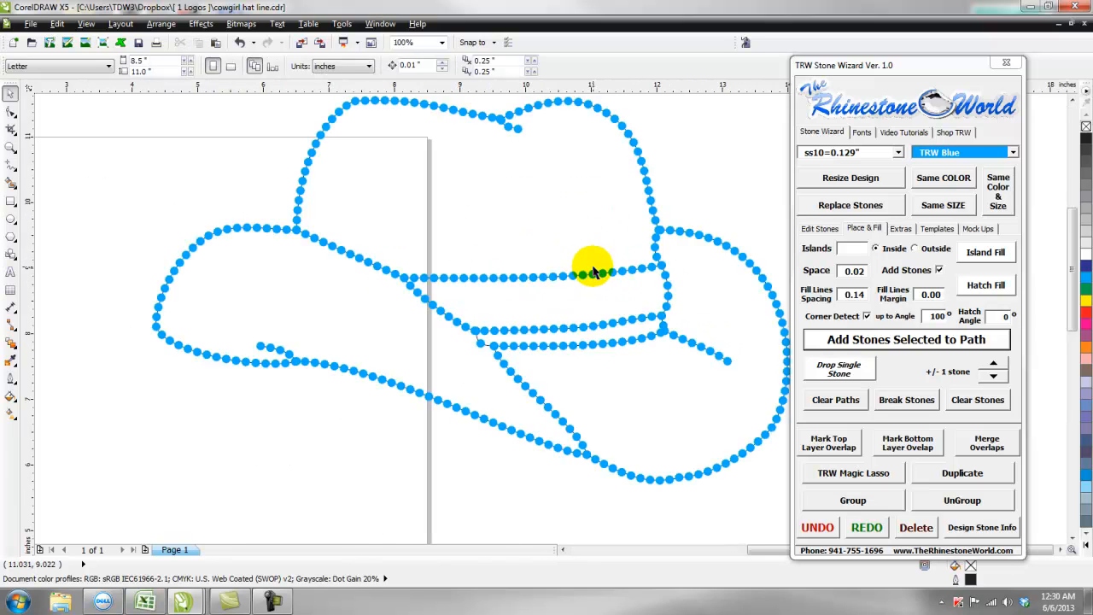
{"action": "scroll", "coordinate": [593, 271], "scroll_direction": "down", "scroll_amount": 2}
{"action": "left_click_drag", "start_coordinate": [680, 193], "coordinate": [474, 335]}
{"action": "left_click", "coordinate": [568, 341]}
{"action": "scroll", "coordinate": [607, 281], "scroll_direction": "up", "scroll_amount": 2}
{"action": "scroll", "coordinate": [607, 282], "scroll_direction": "down", "scroll_amount": 1}
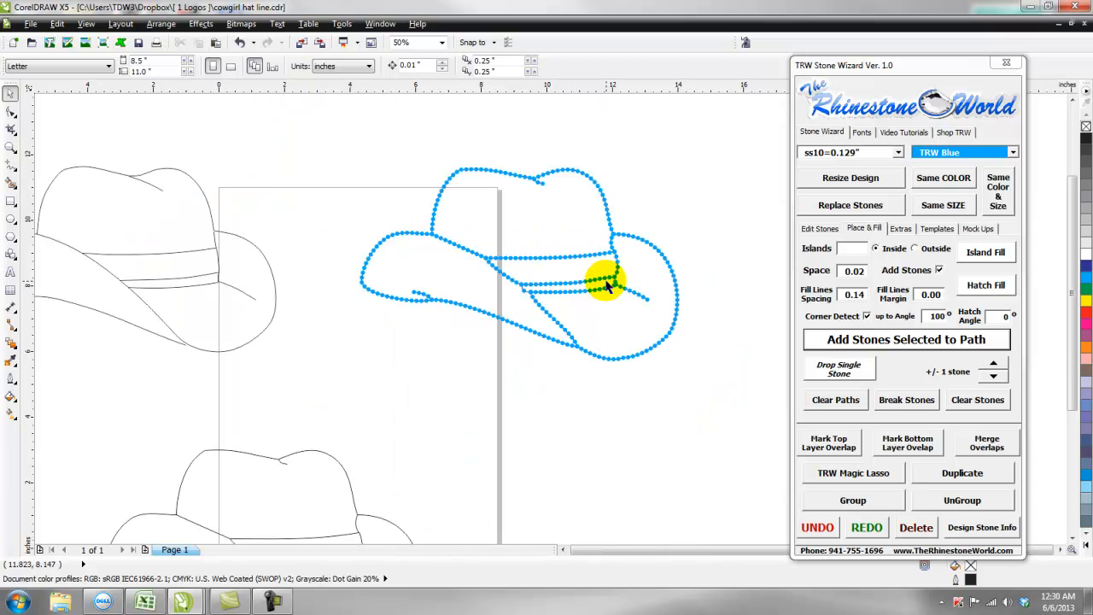
Delete the single-row rhinestone hat and move the spare hat outline from the page's lower edge into its place
{"action": "left_click_drag", "start_coordinate": [707, 140], "coordinate": [317, 398]}
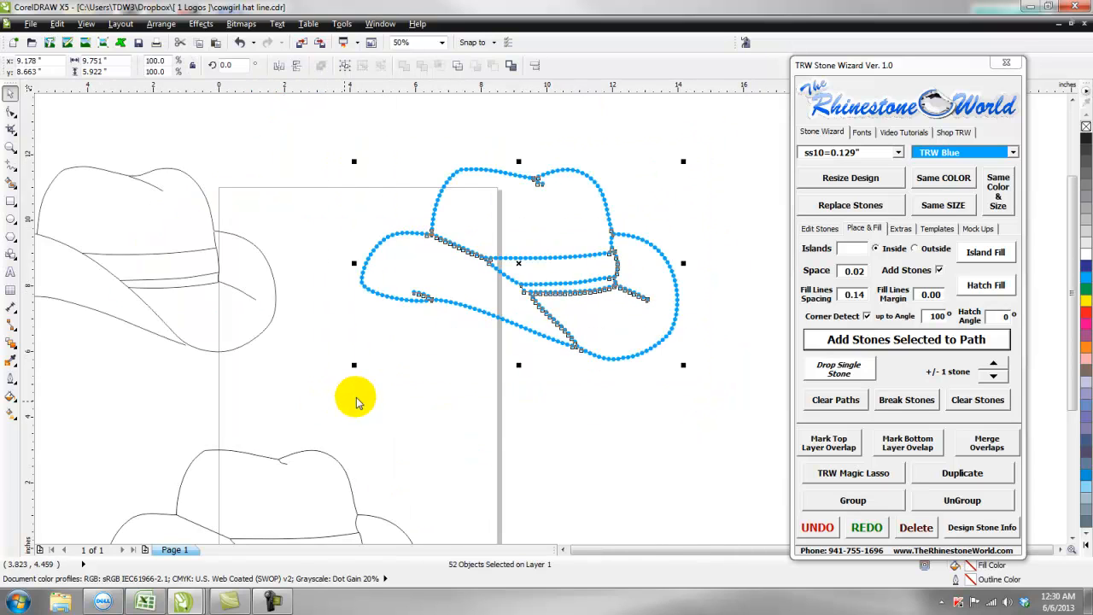
{"action": "key", "text": "Page_Down"}
{"action": "left_click", "coordinate": [638, 190]}
{"action": "left_click", "coordinate": [710, 184]}
{"action": "left_click_drag", "start_coordinate": [728, 155], "coordinate": [310, 383]}
{"action": "key", "text": "Delete"}
{"action": "scroll", "coordinate": [402, 383], "scroll_direction": "down", "scroll_amount": 1}
{"action": "left_click", "coordinate": [366, 481]}
{"action": "left_click_drag", "start_coordinate": [368, 485], "coordinate": [505, 367]}
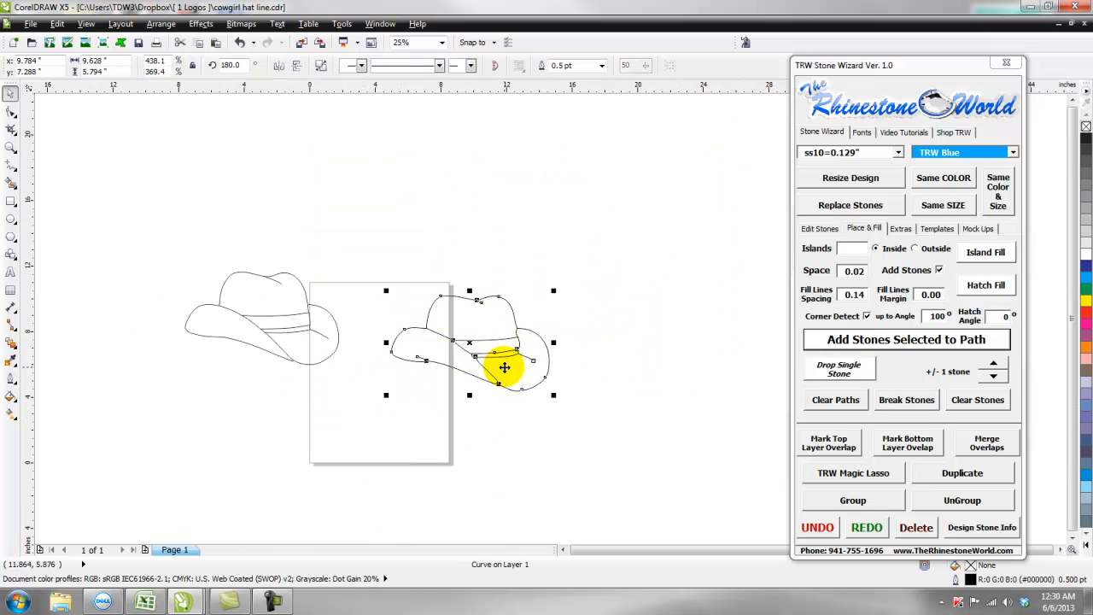
Island-fill the hat outline with 1 outside island of stones, using a fill lines margin of 0.075
{"action": "scroll", "coordinate": [505, 367], "scroll_direction": "up", "scroll_amount": 1}
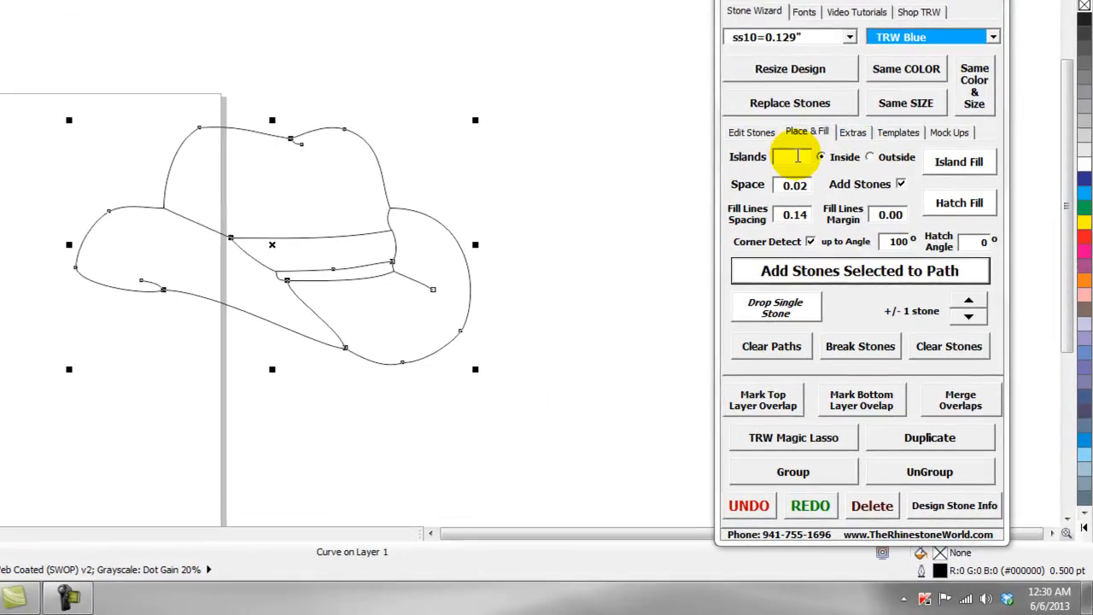
{"action": "left_click", "coordinate": [799, 157]}
{"action": "left_click", "coordinate": [717, 262]}
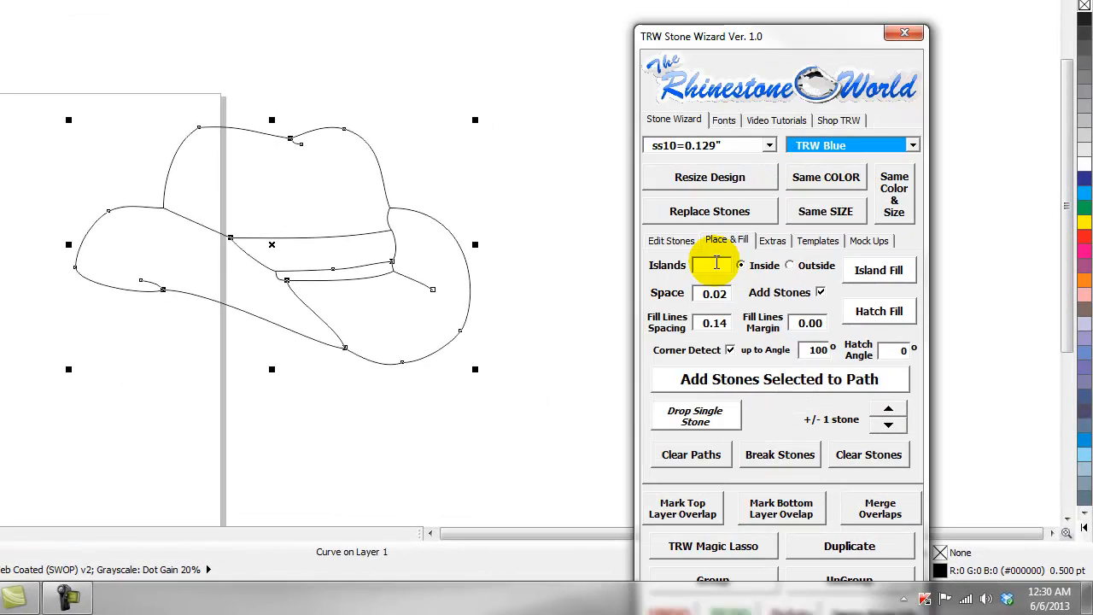
{"action": "type", "text": "1"}
{"action": "left_click", "coordinate": [812, 265]}
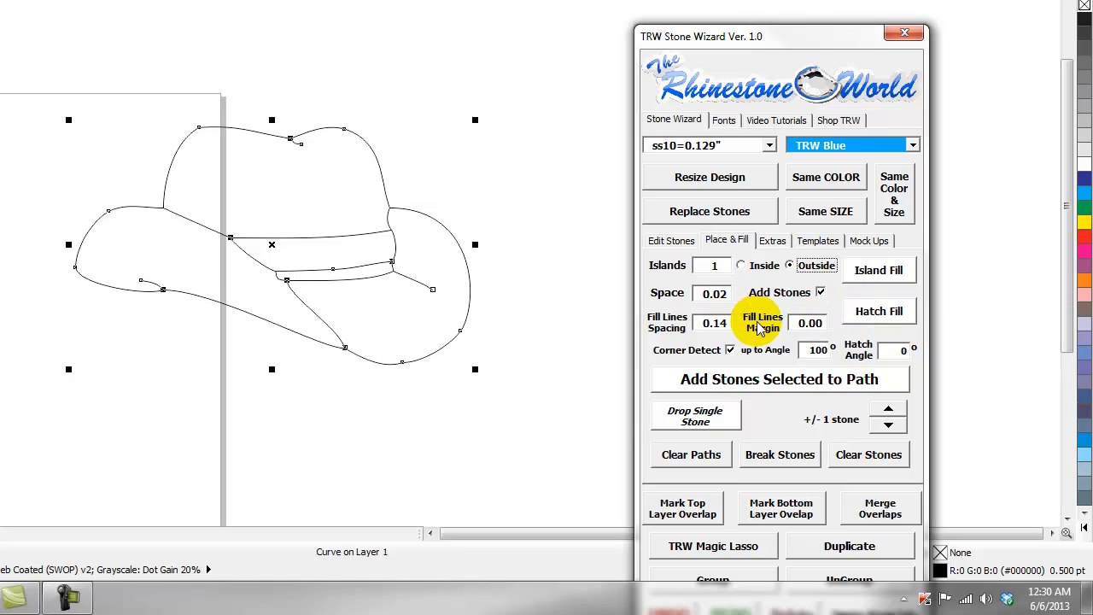
{"action": "left_click", "coordinate": [810, 323]}
{"action": "key", "text": "BackSpace"}
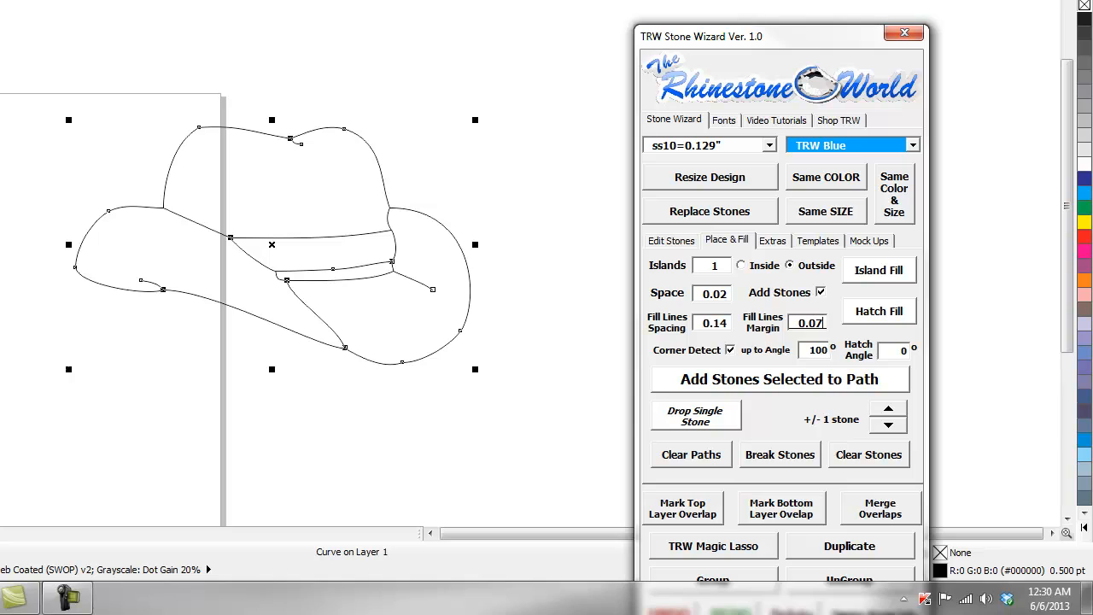
{"action": "type", "text": "75"}
{"action": "left_click", "coordinate": [879, 270]}
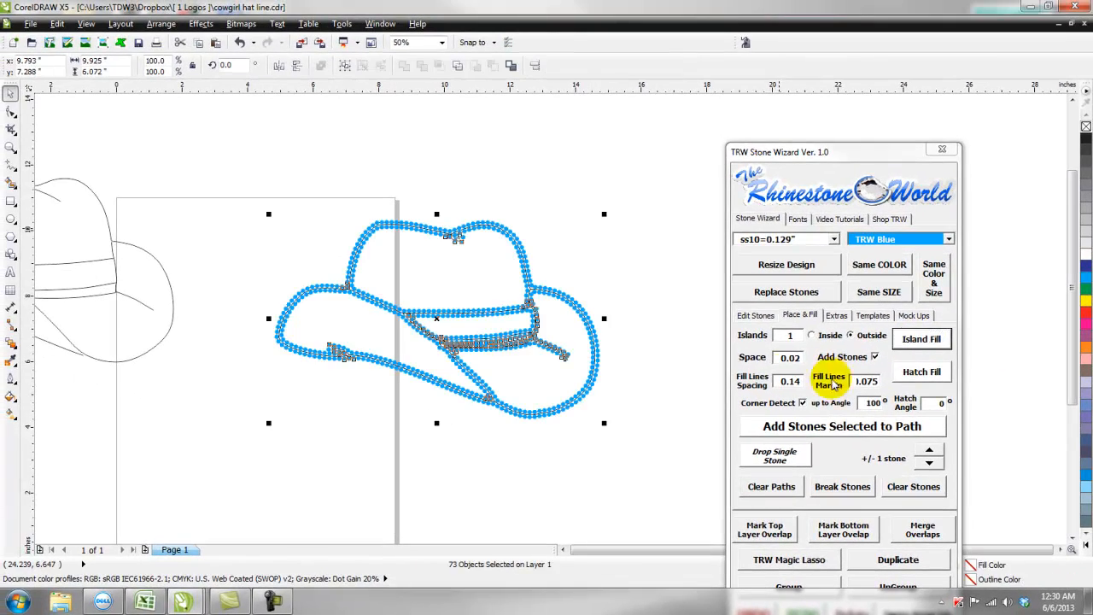
{"action": "left_click", "coordinate": [659, 338]}
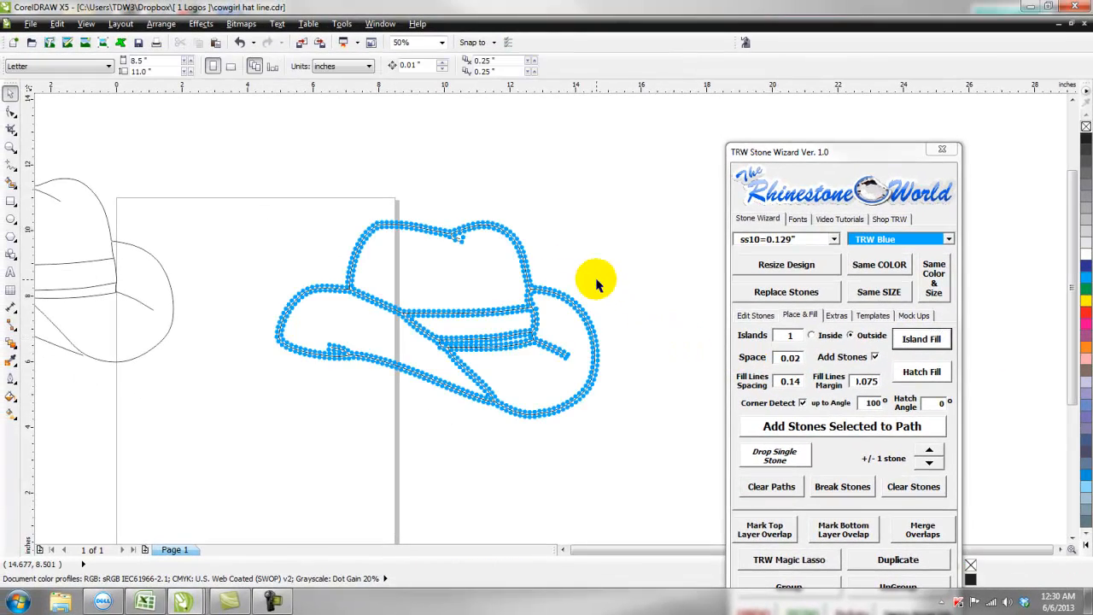
Select the whole double-row rhinestone hat and mark its bottom layer overlaps
{"action": "scroll", "coordinate": [598, 281], "scroll_direction": "down", "scroll_amount": 1}
{"action": "scroll", "coordinate": [541, 260], "scroll_direction": "up", "scroll_amount": 3}
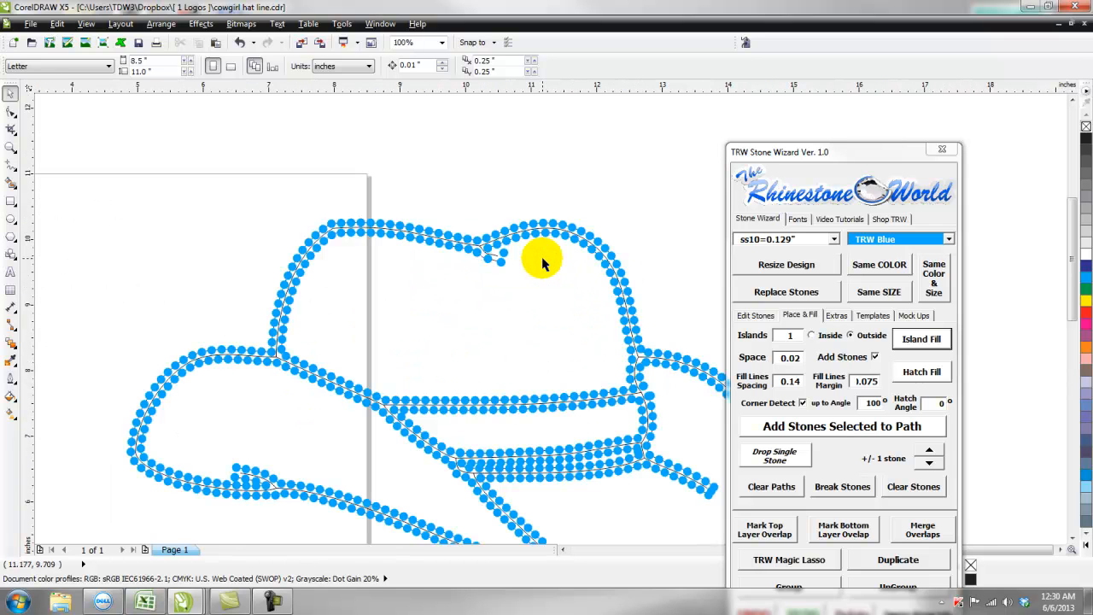
{"action": "scroll", "coordinate": [502, 240], "scroll_direction": "up", "scroll_amount": 1}
{"action": "scroll", "coordinate": [530, 260], "scroll_direction": "up", "scroll_amount": 2}
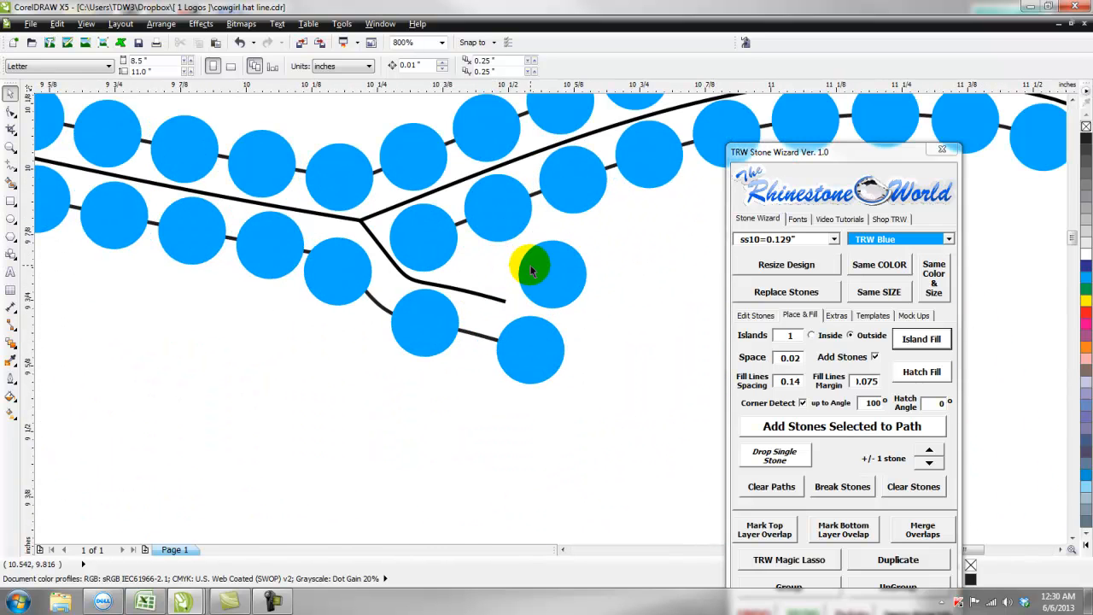
{"action": "scroll", "coordinate": [532, 266], "scroll_direction": "down", "scroll_amount": 4}
{"action": "left_click_drag", "start_coordinate": [717, 453], "coordinate": [693, 472]}
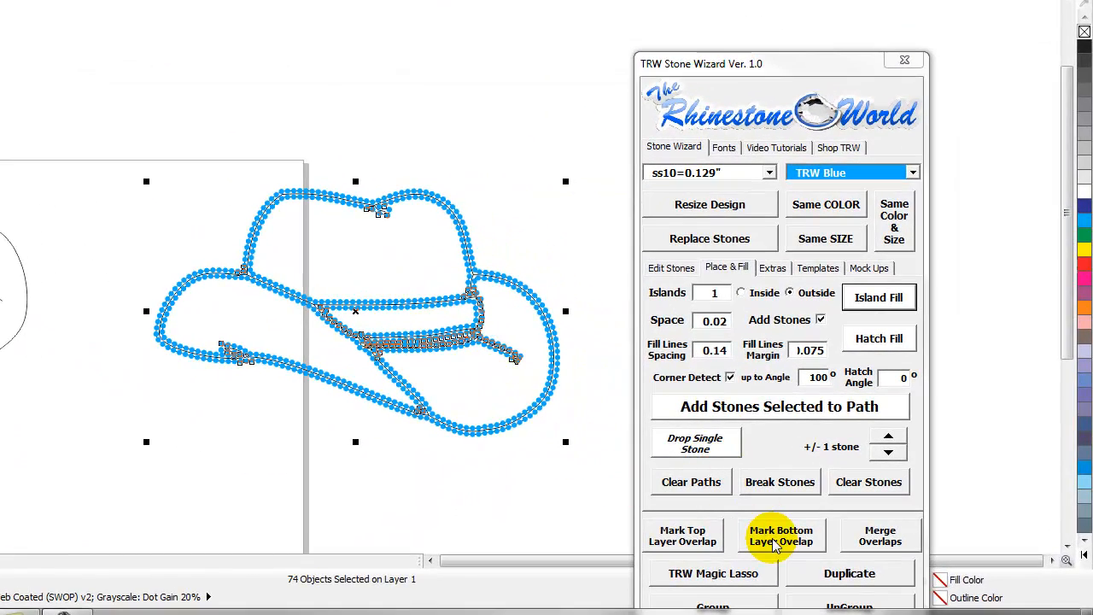
{"action": "left_click", "coordinate": [782, 536]}
Pull the group of marked red overlap stones off the hat, check the gaps left behind, and delete the group
{"action": "left_click", "coordinate": [405, 281]}
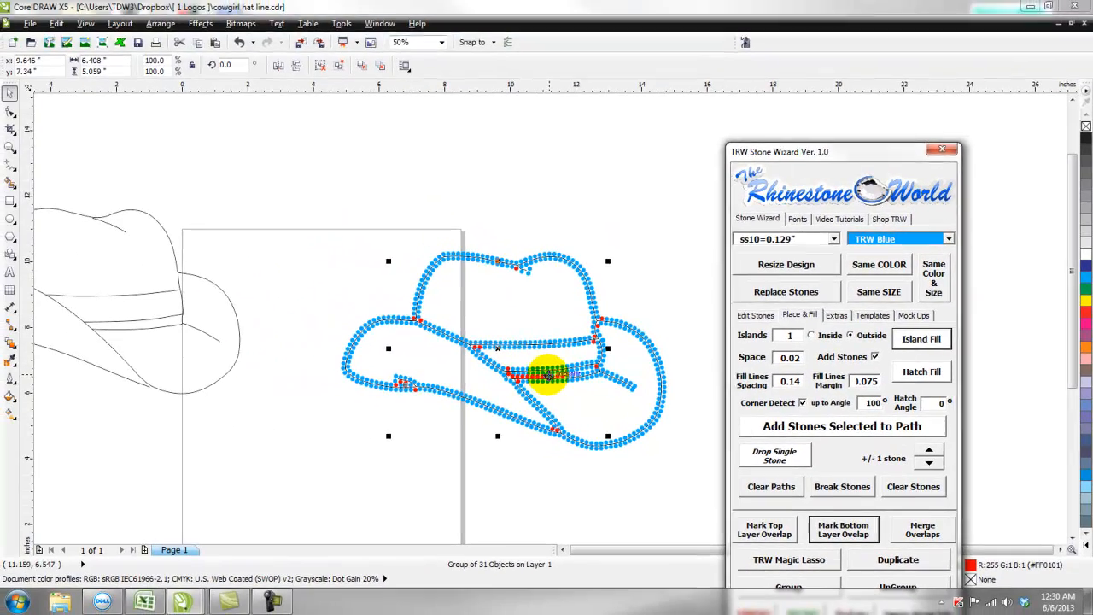
{"action": "left_click_drag", "start_coordinate": [547, 376], "coordinate": [429, 464]}
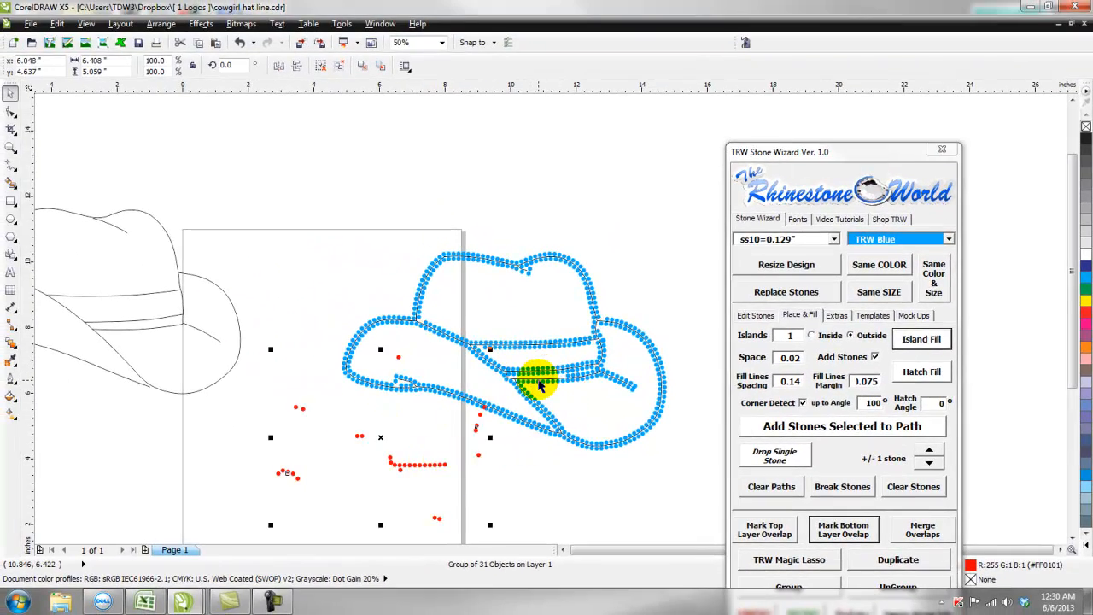
{"action": "scroll", "coordinate": [542, 371], "scroll_direction": "up", "scroll_amount": 4}
{"action": "scroll", "coordinate": [532, 373], "scroll_direction": "down", "scroll_amount": 2}
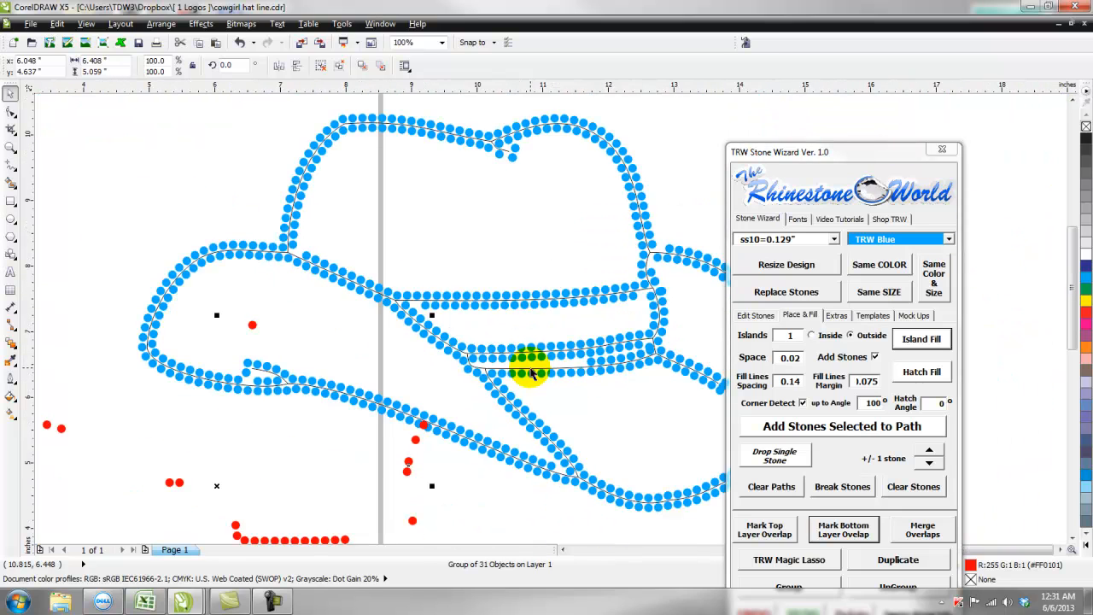
{"action": "scroll", "coordinate": [531, 374], "scroll_direction": "down", "scroll_amount": 1}
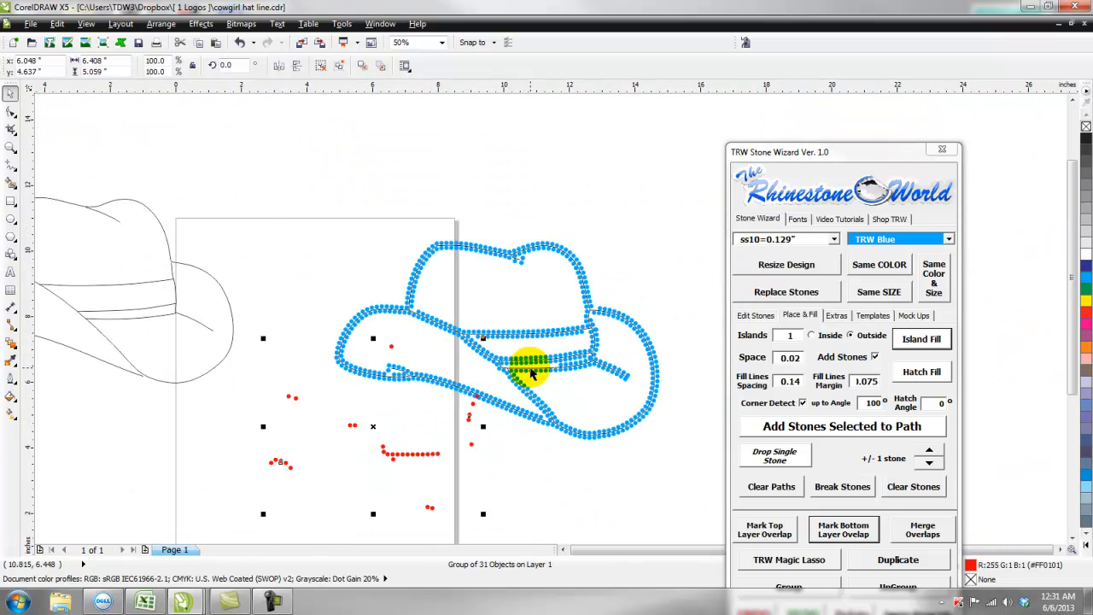
{"action": "scroll", "coordinate": [538, 370], "scroll_direction": "up", "scroll_amount": 2}
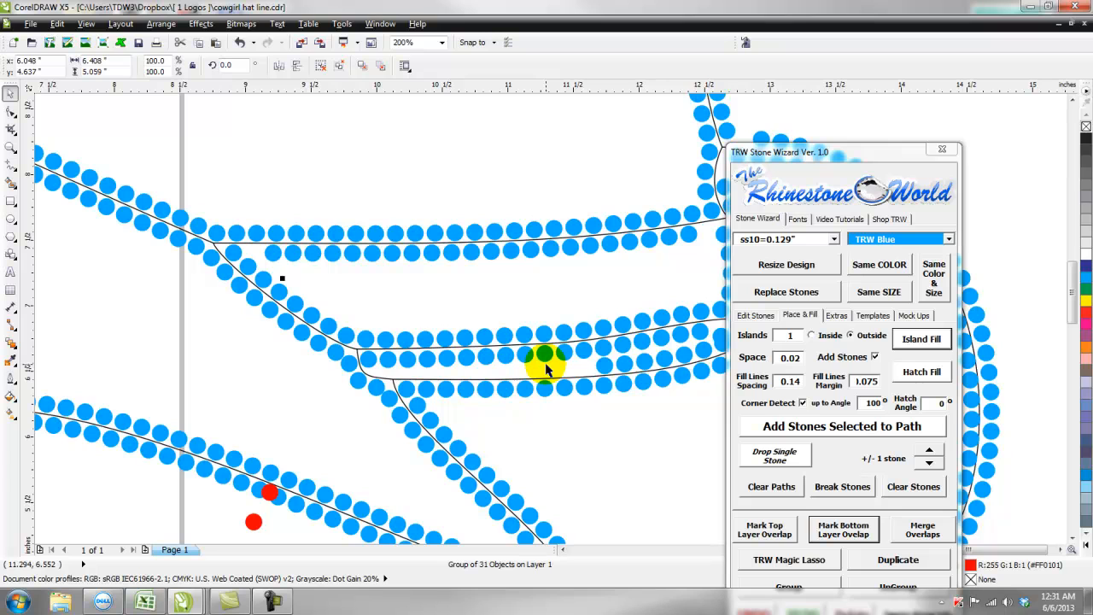
{"action": "scroll", "coordinate": [547, 368], "scroll_direction": "down", "scroll_amount": 1}
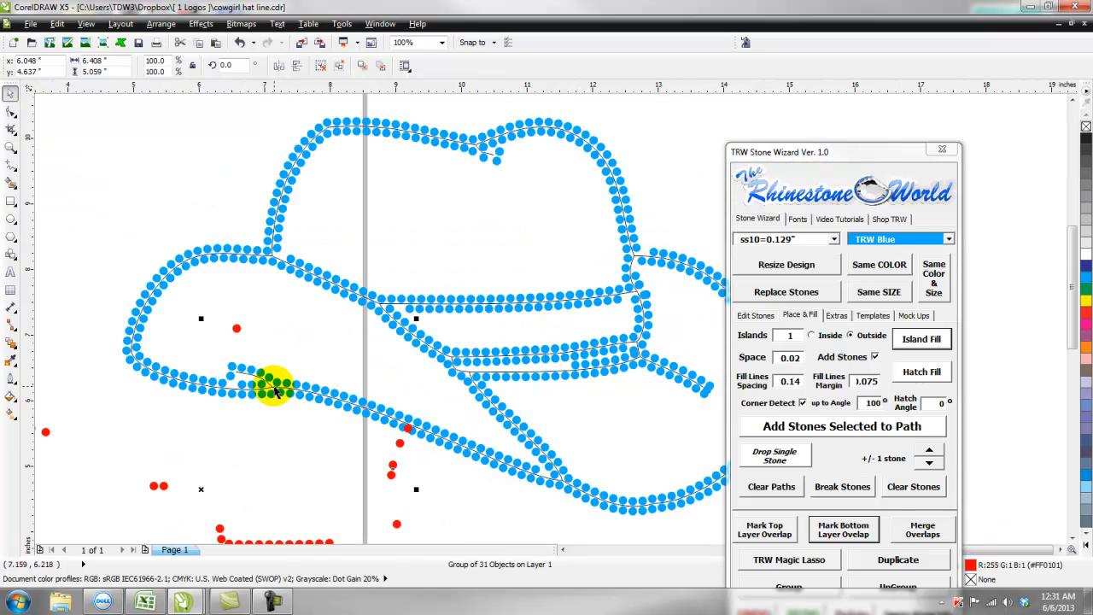
{"action": "key", "text": "Delete"}
Clear the stone paths from the double-row hat and delete the remaining outline curve between the rows
{"action": "left_click", "coordinate": [370, 367]}
{"action": "scroll", "coordinate": [573, 387], "scroll_direction": "up", "scroll_amount": 2}
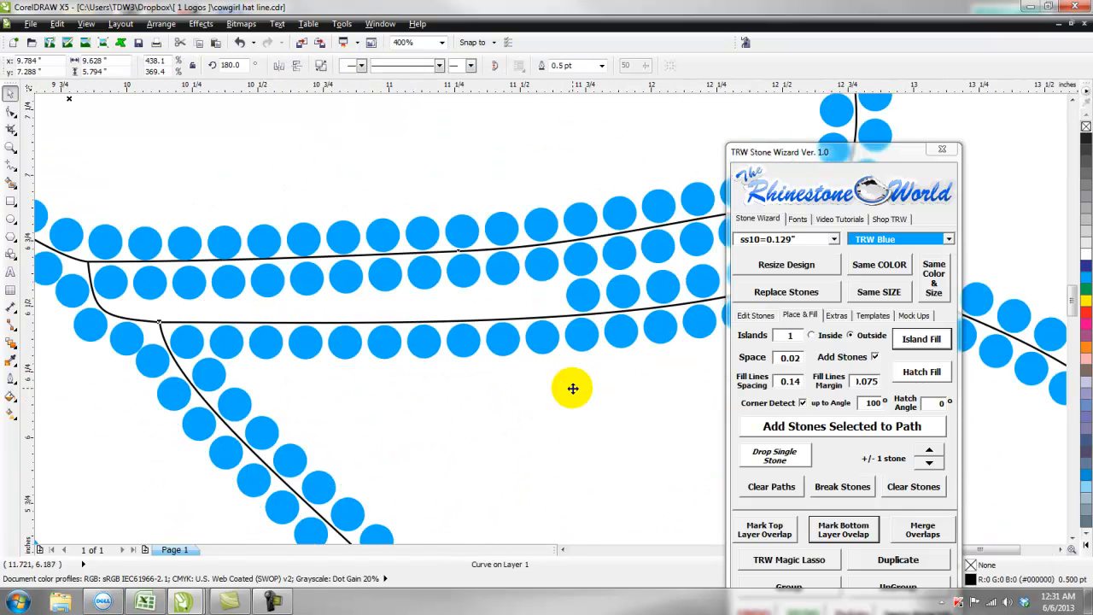
{"action": "scroll", "coordinate": [567, 400], "scroll_direction": "down", "scroll_amount": 4}
{"action": "left_click", "coordinate": [473, 322]}
{"action": "left_click_drag", "start_coordinate": [437, 300], "coordinate": [656, 471]}
{"action": "left_click", "coordinate": [755, 487]}
{"action": "left_click", "coordinate": [632, 447]}
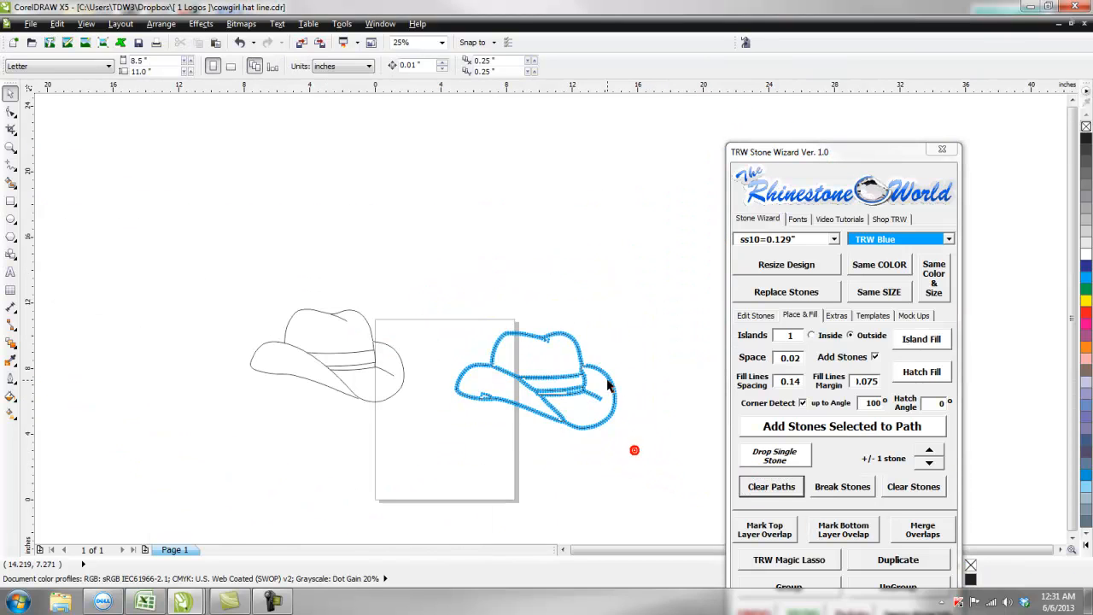
{"action": "scroll", "coordinate": [615, 386], "scroll_direction": "up", "scroll_amount": 4}
{"action": "left_click", "coordinate": [632, 366]}
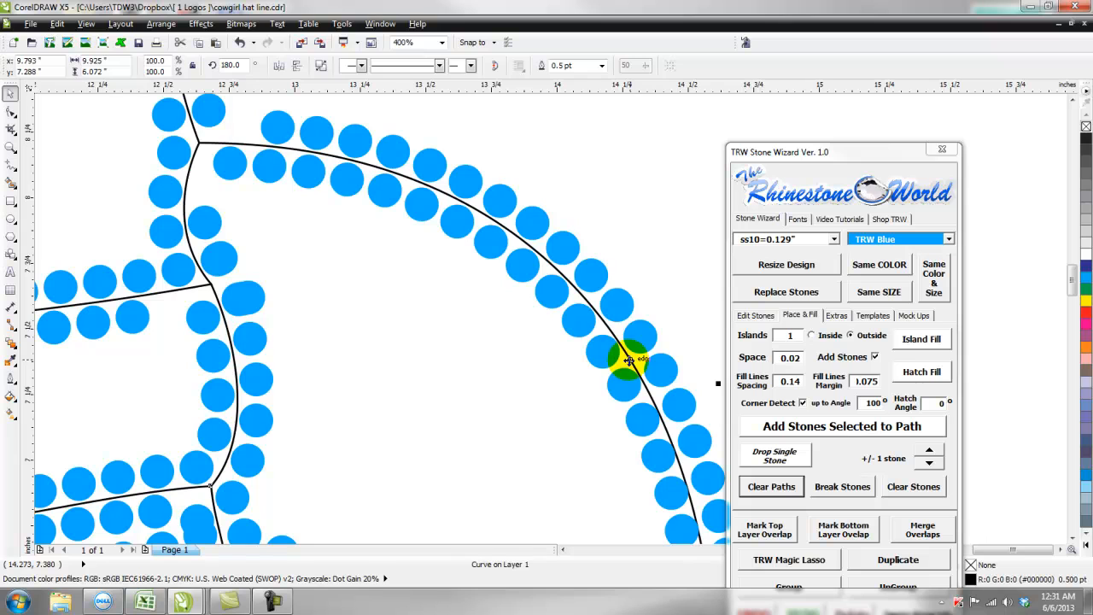
{"action": "key", "text": "Delete"}
Delete the left part of the lowest stone row under the hat band
{"action": "scroll", "coordinate": [547, 410], "scroll_direction": "down", "scroll_amount": 2}
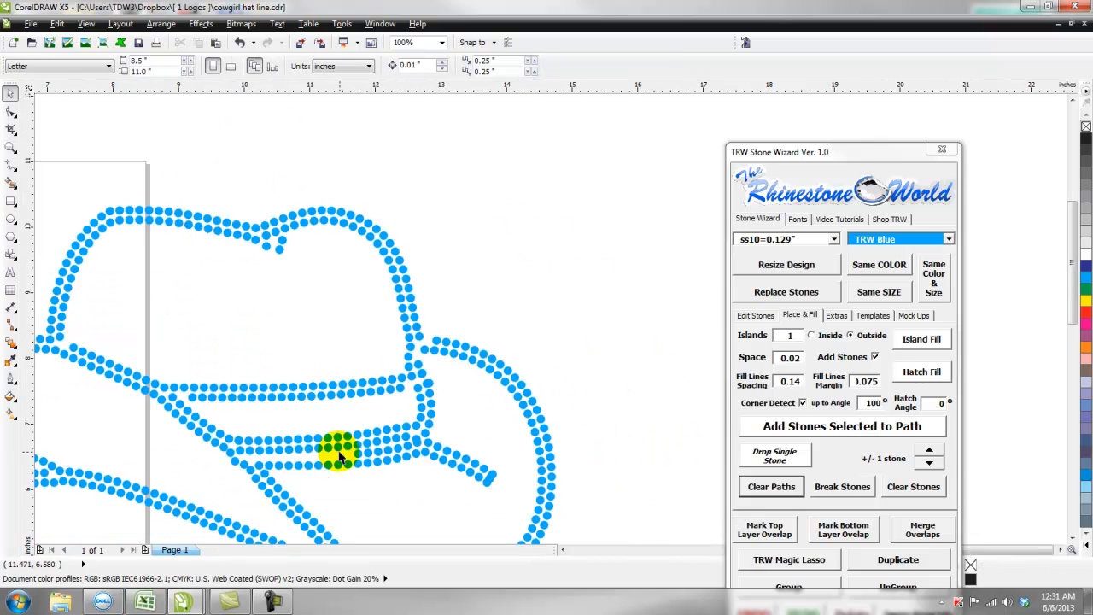
{"action": "scroll", "coordinate": [319, 478], "scroll_direction": "up", "scroll_amount": 2}
{"action": "left_click_drag", "start_coordinate": [427, 490], "coordinate": [93, 410]}
{"action": "key", "text": "Delete"}
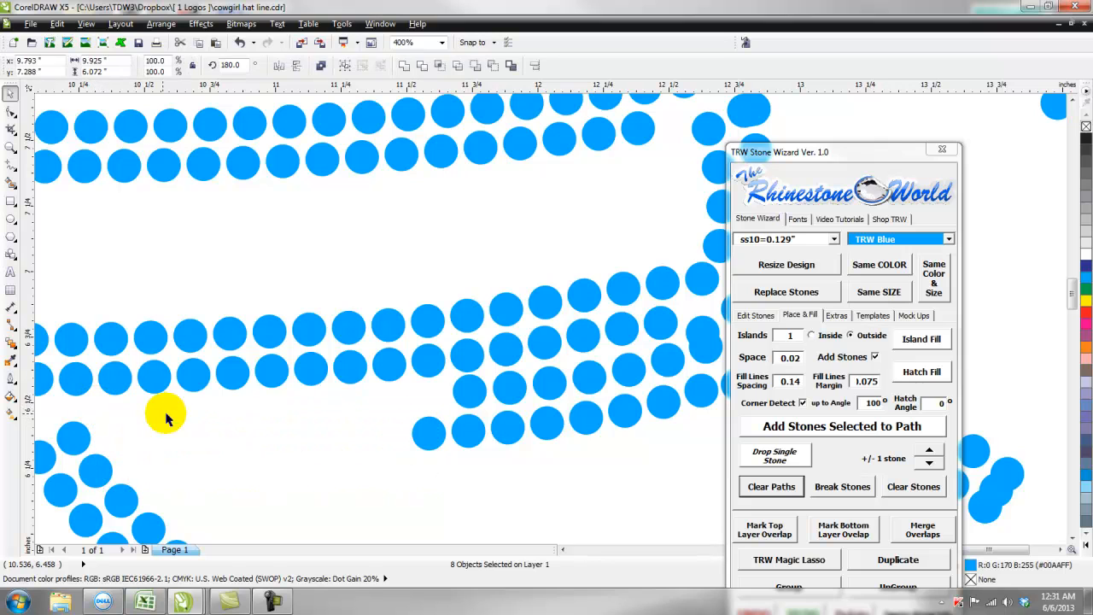
Move the top stone of the inner diagonal row up to the band and fill between it and the third row's end stone
{"action": "scroll", "coordinate": [93, 438], "scroll_direction": "down", "scroll_amount": 1}
{"action": "scroll", "coordinate": [75, 441], "scroll_direction": "up", "scroll_amount": 2}
{"action": "left_click_drag", "start_coordinate": [106, 430], "coordinate": [87, 393]}
{"action": "scroll", "coordinate": [109, 401], "scroll_direction": "down", "scroll_amount": 2}
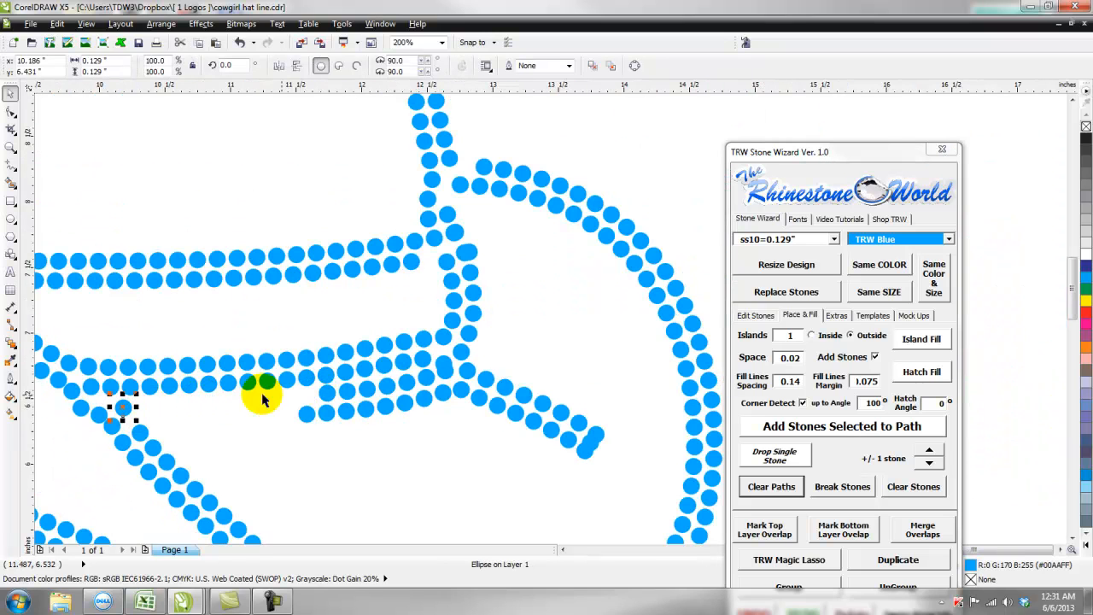
{"action": "left_click", "coordinate": [327, 395], "text": "shift"}
{"action": "left_click", "coordinate": [755, 316]}
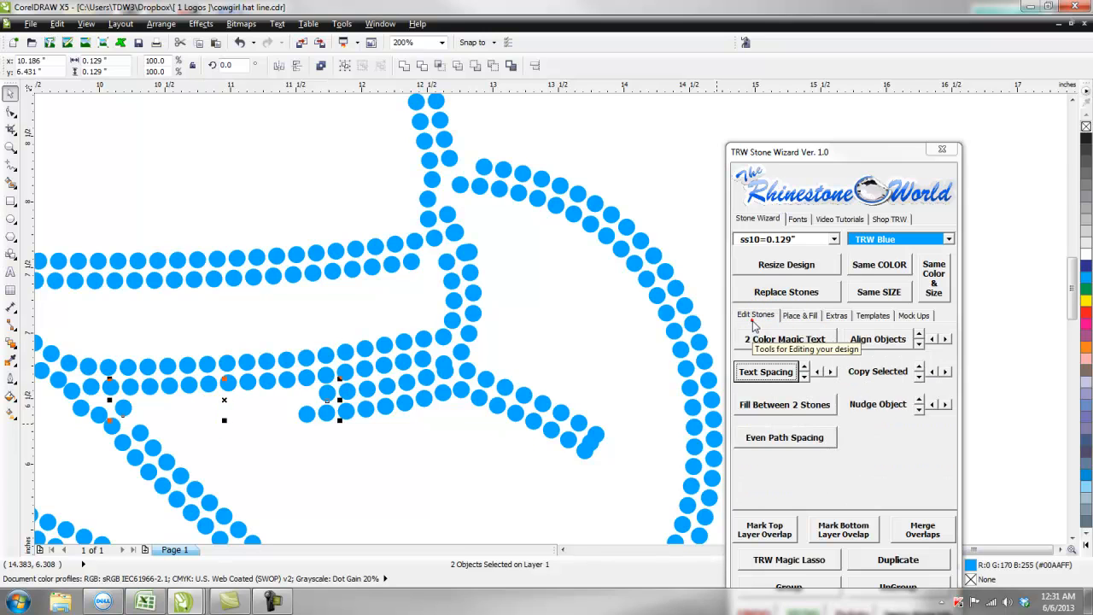
{"action": "left_click", "coordinate": [784, 404]}
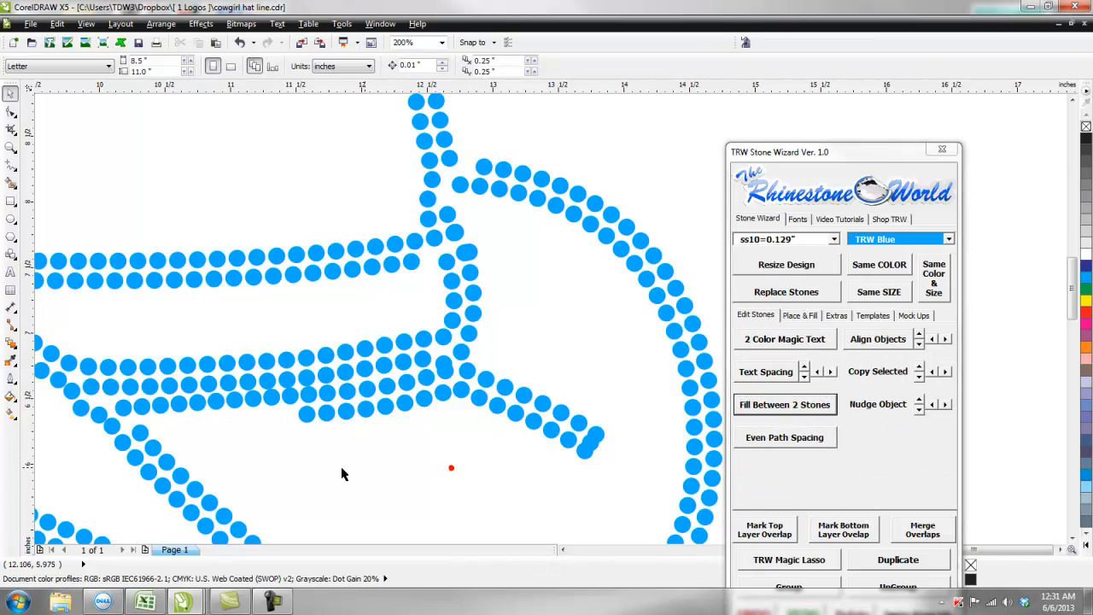
Undo the fill between the two stones and the preceding edits to the lower band row
{"action": "left_click", "coordinate": [231, 402]}
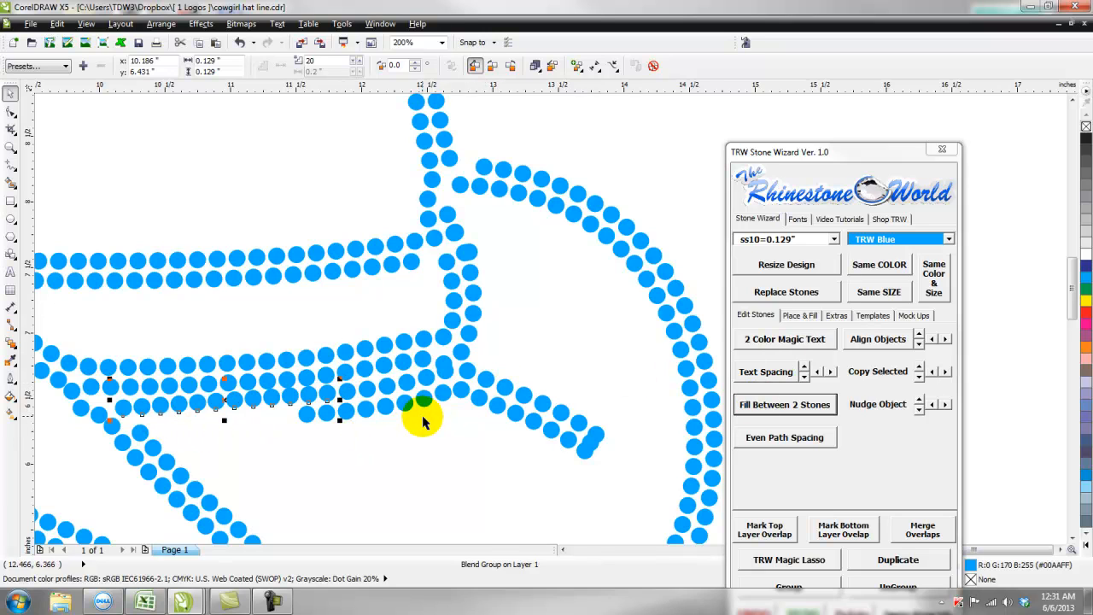
{"action": "key", "text": "ctrl+z"}
{"action": "key", "text": "ctrl+z"}
{"action": "key", "text": "ctrl+z"}
{"action": "left_click", "coordinate": [378, 461]}
{"action": "mouse_move", "coordinate": [237, 424]}
{"action": "left_mouse_down"}
{"action": "mouse_move", "coordinate": [215, 410]}
{"action": "mouse_move", "coordinate": [222, 398]}
{"action": "mouse_move", "coordinate": [236, 432]}
{"action": "left_mouse_up"}
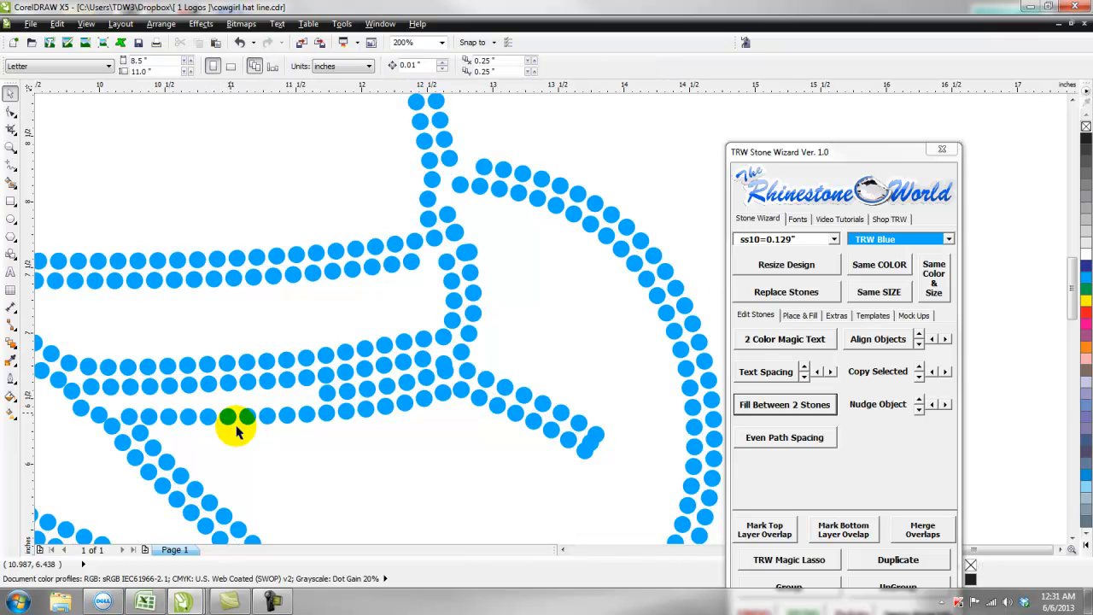
Delete the left part of the band's lowest stone row, including the stone nearest the diagonal rows
{"action": "scroll", "coordinate": [150, 395], "scroll_direction": "up", "scroll_amount": 1}
{"action": "left_click_drag", "start_coordinate": [504, 473], "coordinate": [134, 395]}
{"action": "key", "text": "Delete"}
{"action": "left_click", "coordinate": [109, 434]}
{"action": "key", "text": "Delete"}
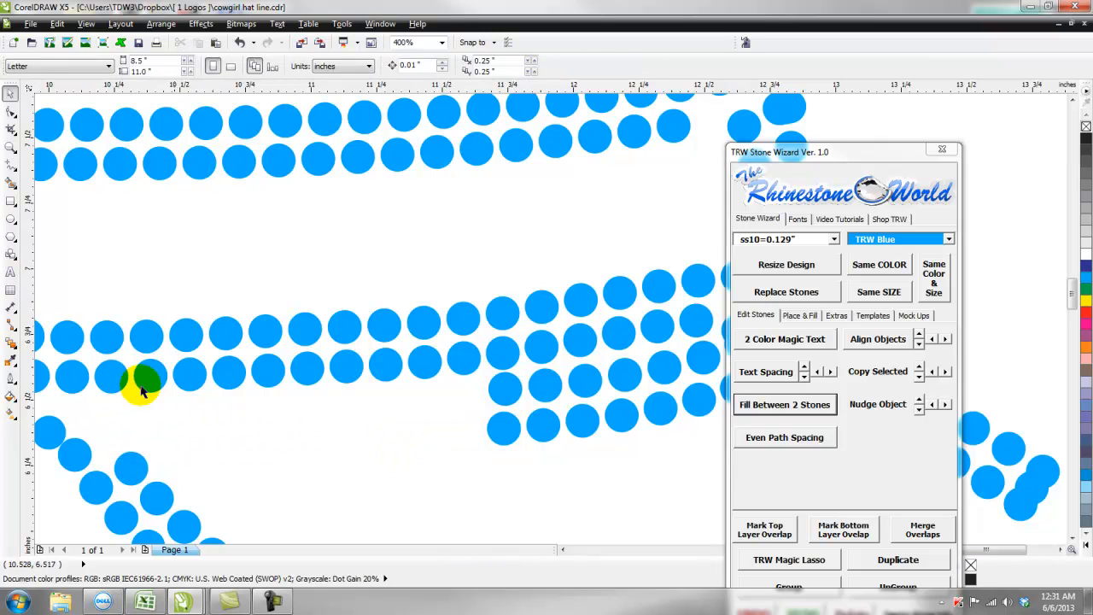
Draw a Bézier curve from the outer diagonal row's top stone to the third band row's end stone and place stones along it
{"action": "left_click", "coordinate": [14, 168]}
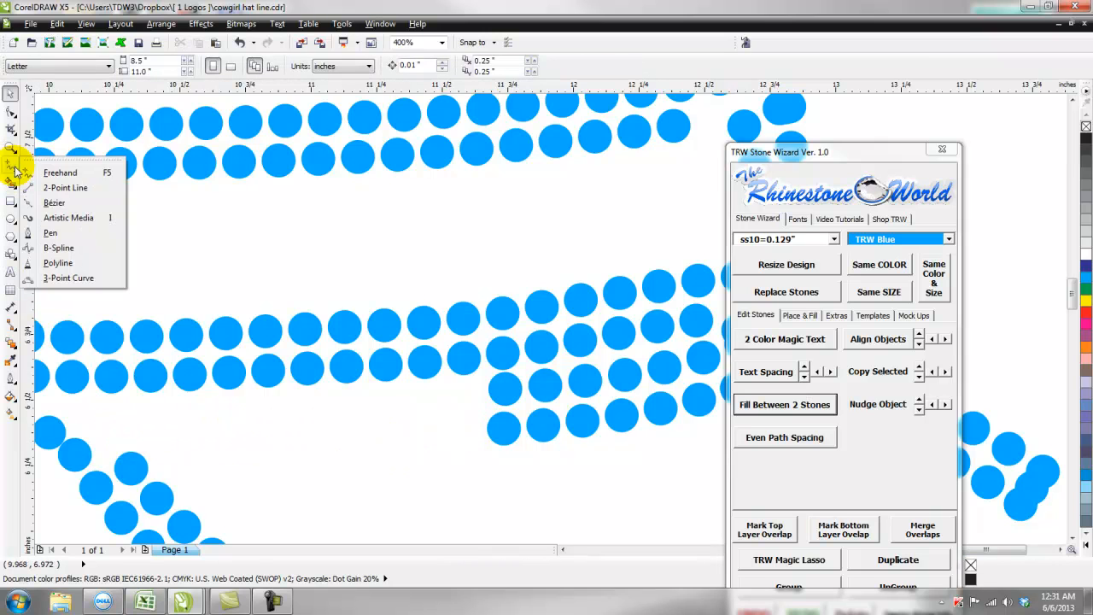
{"action": "left_click", "coordinate": [51, 234]}
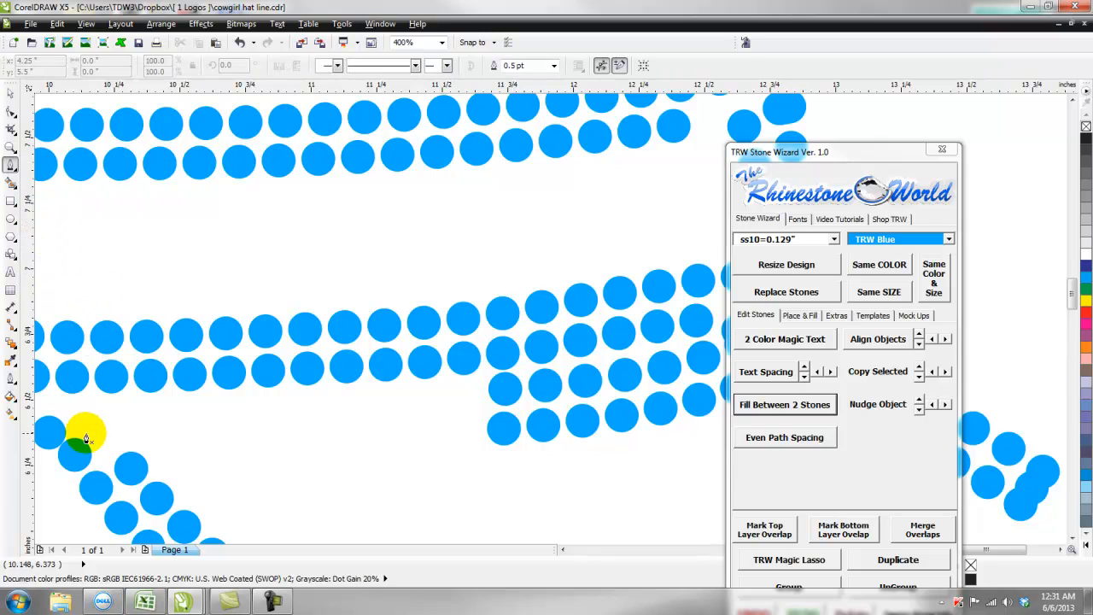
{"action": "left_click", "coordinate": [11, 164]}
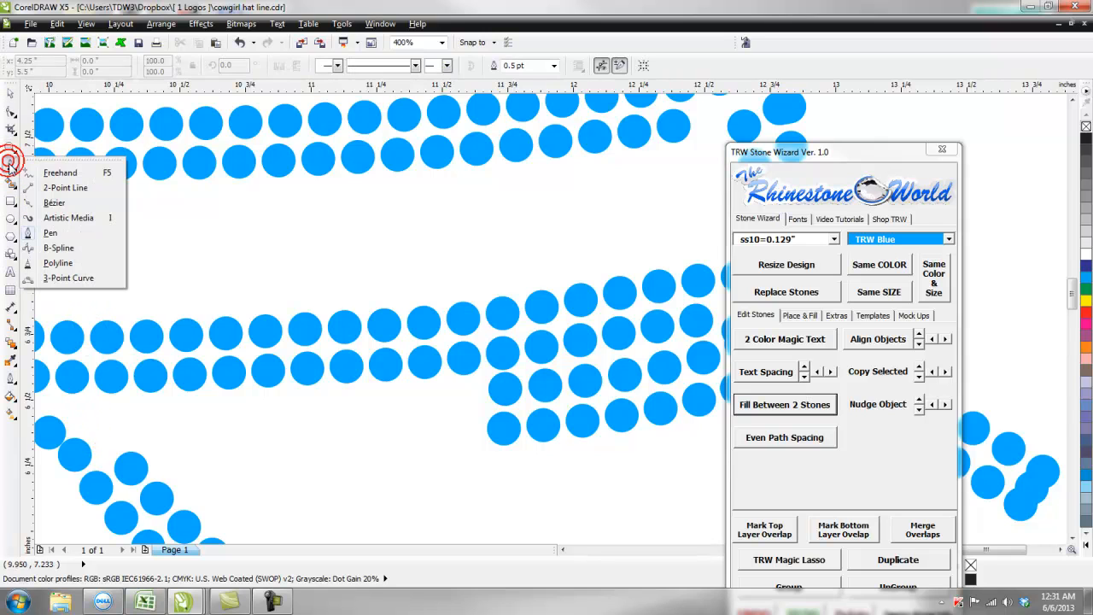
{"action": "left_click", "coordinate": [49, 205]}
{"action": "left_click", "coordinate": [49, 431]}
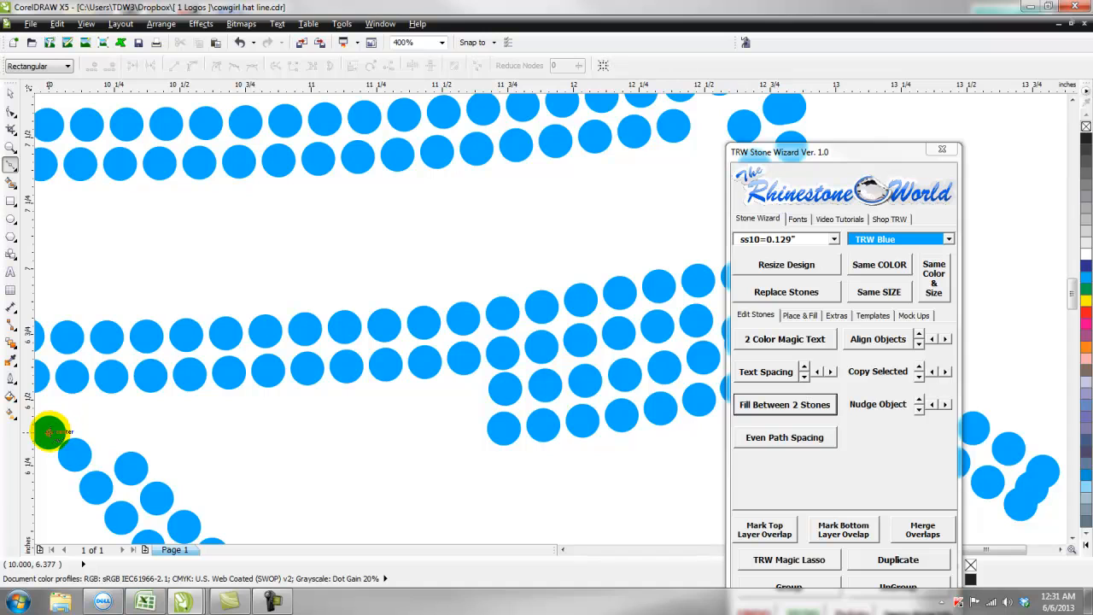
{"action": "left_click", "coordinate": [505, 391]}
{"action": "left_click_drag", "start_coordinate": [505, 391], "coordinate": [591, 367]}
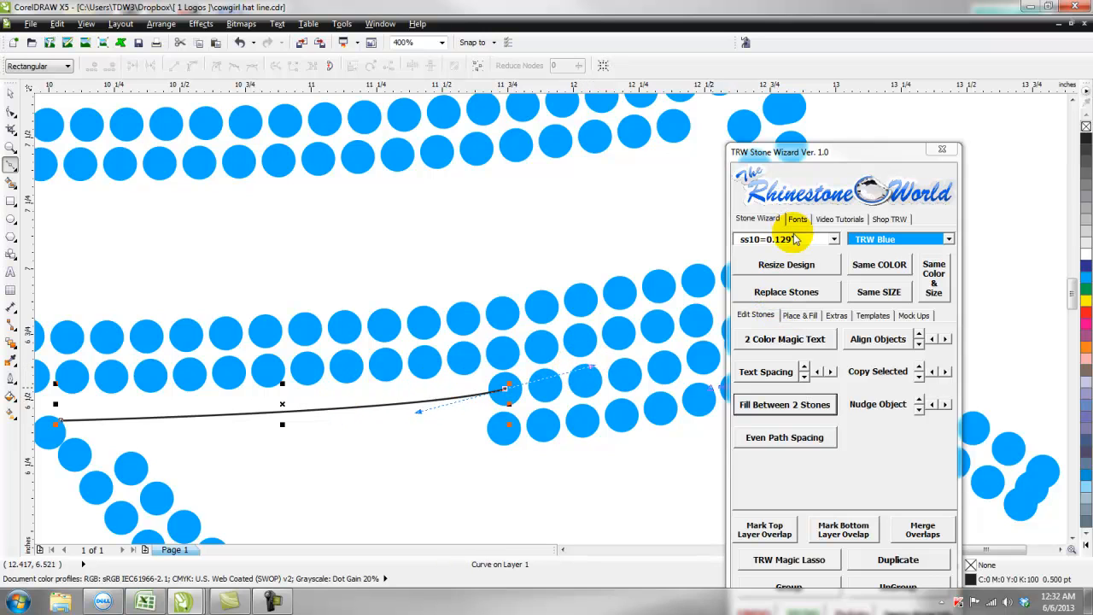
{"action": "left_click", "coordinate": [799, 316]}
{"action": "left_click", "coordinate": [775, 429]}
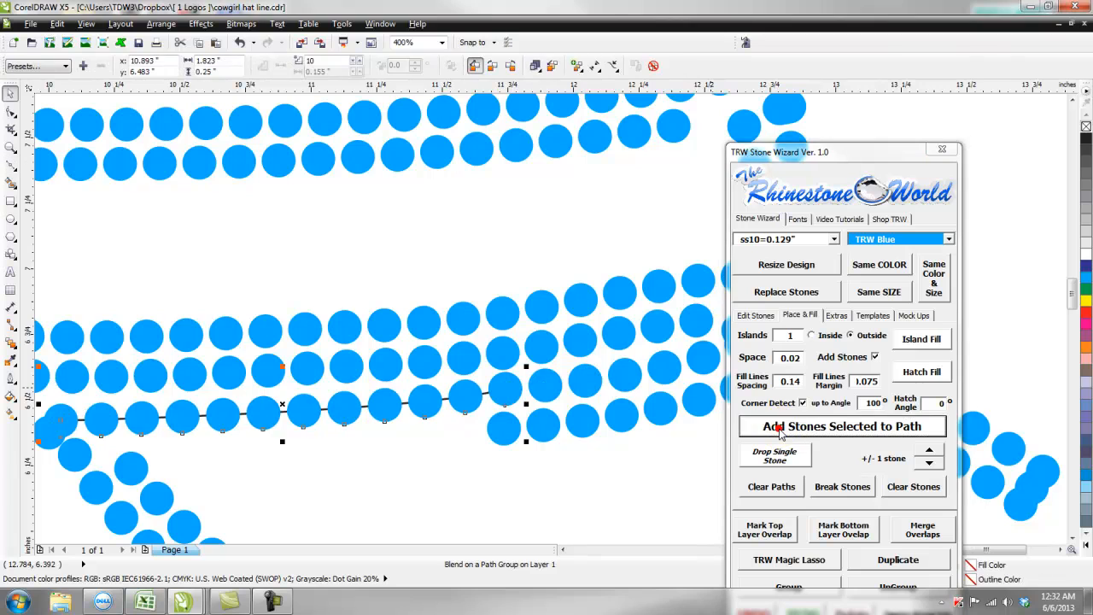
Draw a second Bézier curve from the inner diagonal row's top stone to the lowest band row's end stone and add stones to it
{"action": "left_click", "coordinate": [11, 165]}
{"action": "left_click", "coordinate": [131, 465]}
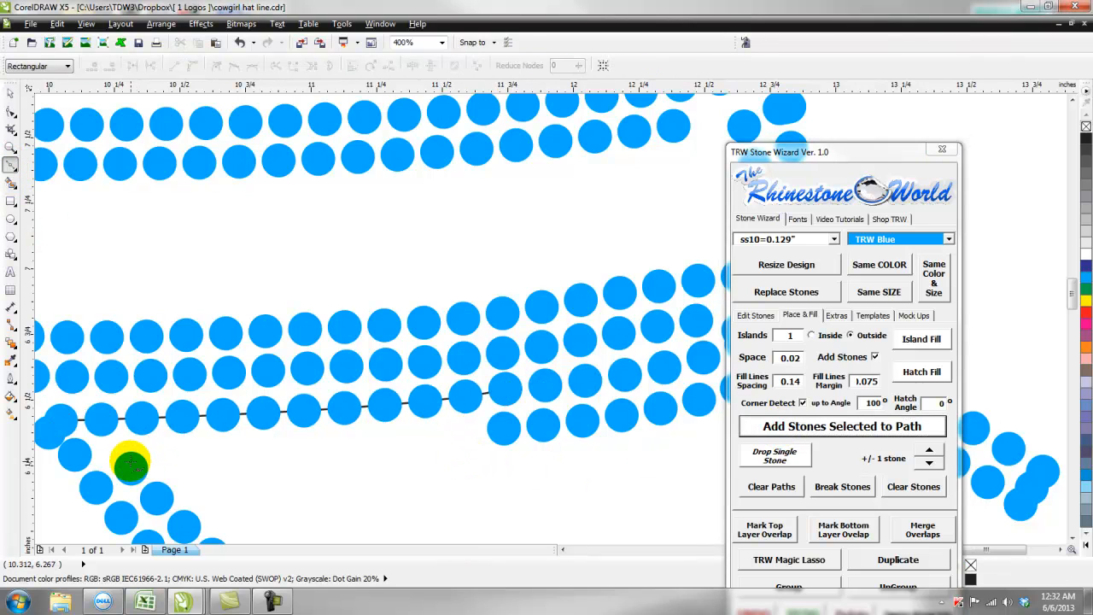
{"action": "left_click_drag", "start_coordinate": [503, 429], "coordinate": [581, 393]}
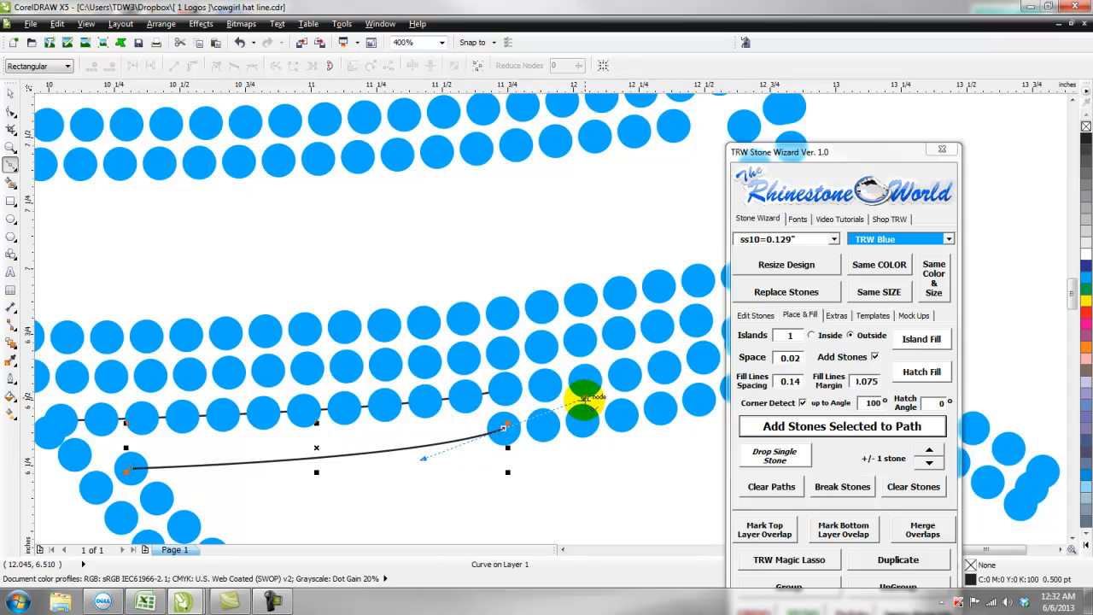
{"action": "left_click", "coordinate": [781, 427]}
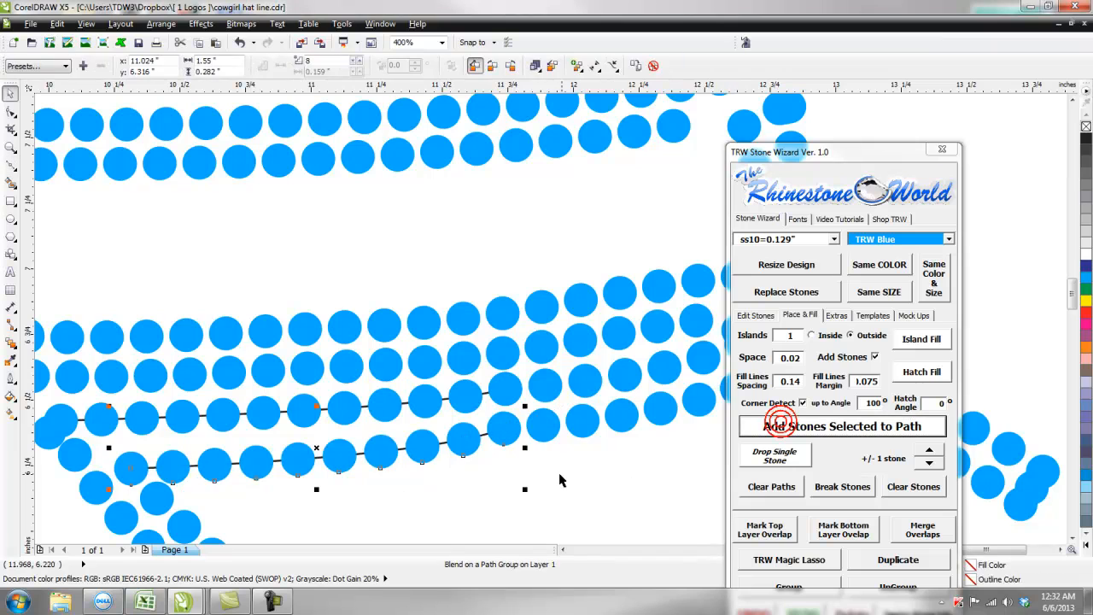
Move the start node of the lowest stone row's path up and outward to the outer diagonal row
{"action": "left_click", "coordinate": [557, 471]}
{"action": "scroll", "coordinate": [572, 445], "scroll_direction": "down", "scroll_amount": 1}
{"action": "scroll", "coordinate": [376, 479], "scroll_direction": "up", "scroll_amount": 1}
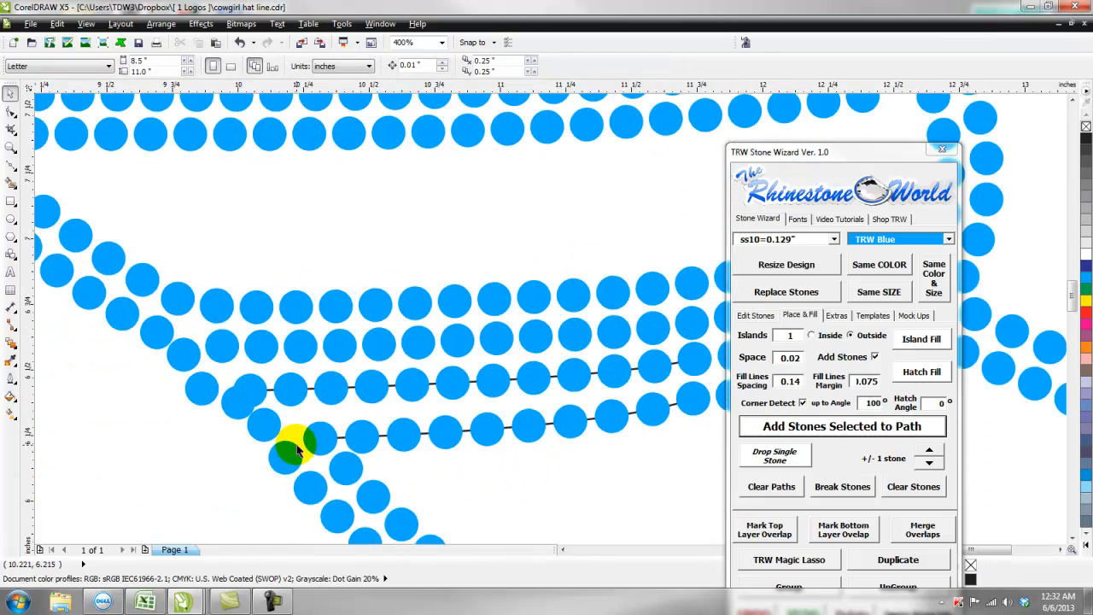
{"action": "left_click", "coordinate": [329, 440]}
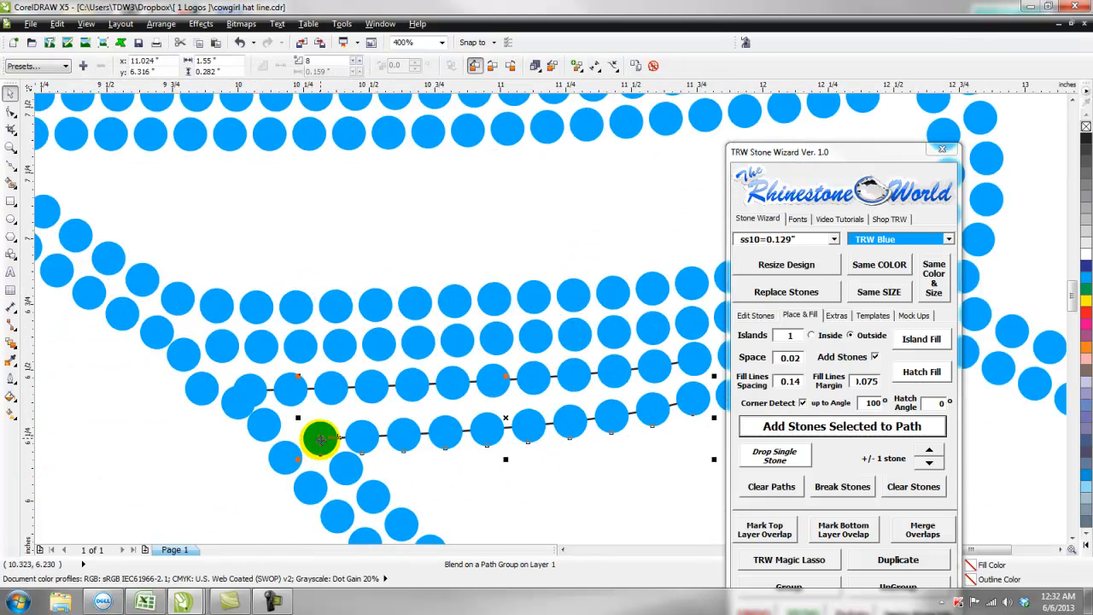
{"action": "left_click", "coordinate": [10, 117]}
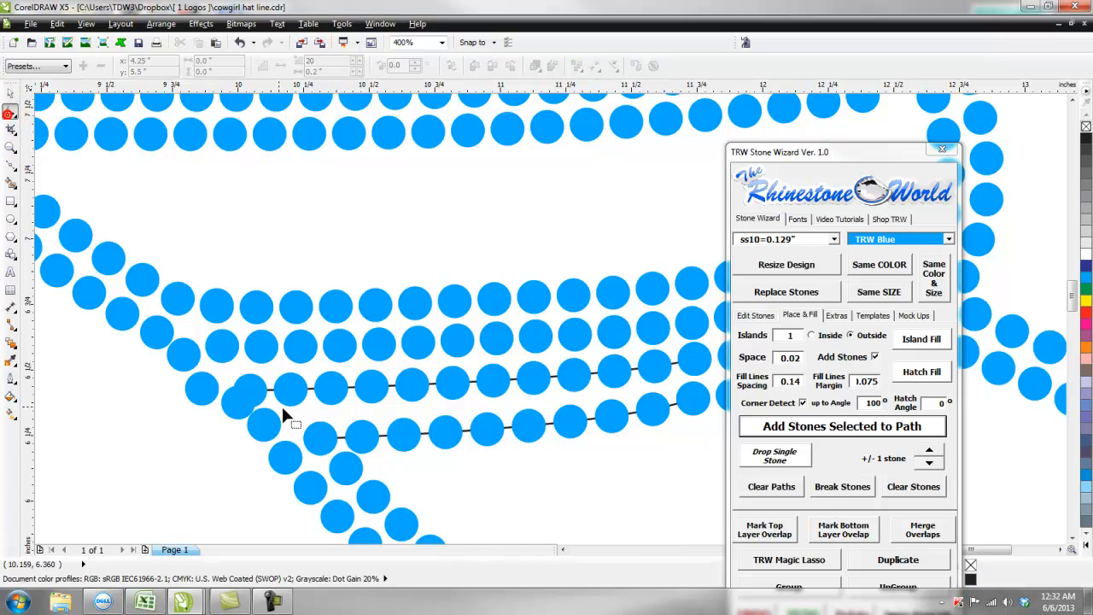
{"action": "left_click", "coordinate": [343, 439]}
{"action": "left_click_drag", "start_coordinate": [321, 438], "coordinate": [293, 429]}
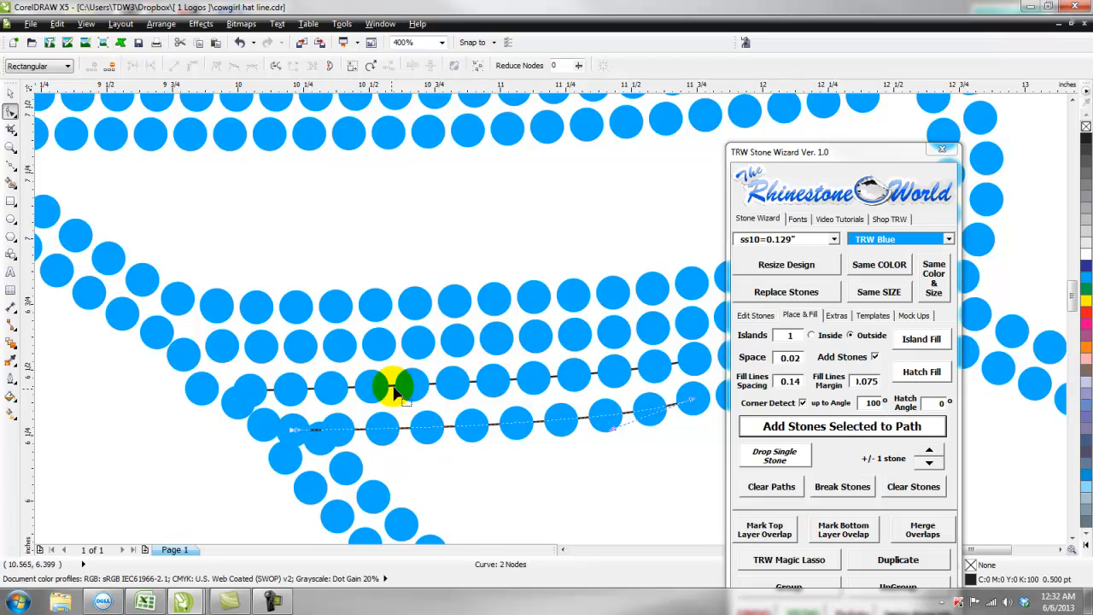
Adjust the curvature of the lowest row's path with its end node's handle, leaving a gentle arc parallel to the row above
{"action": "scroll", "coordinate": [391, 384], "scroll_direction": "down", "scroll_amount": 3}
{"action": "scroll", "coordinate": [555, 414], "scroll_direction": "up", "scroll_amount": 3}
{"action": "left_click_drag", "start_coordinate": [465, 408], "coordinate": [476, 464]}
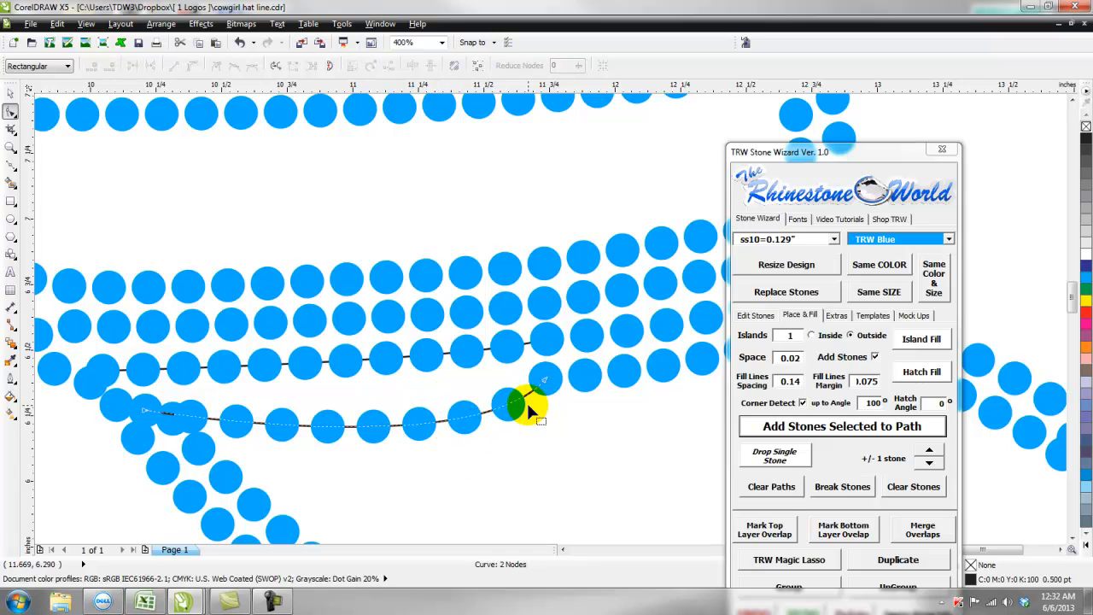
{"action": "left_click", "coordinate": [543, 381]}
{"action": "left_click_drag", "start_coordinate": [476, 463], "coordinate": [457, 409]}
{"action": "scroll", "coordinate": [457, 408], "scroll_direction": "down", "scroll_amount": 2}
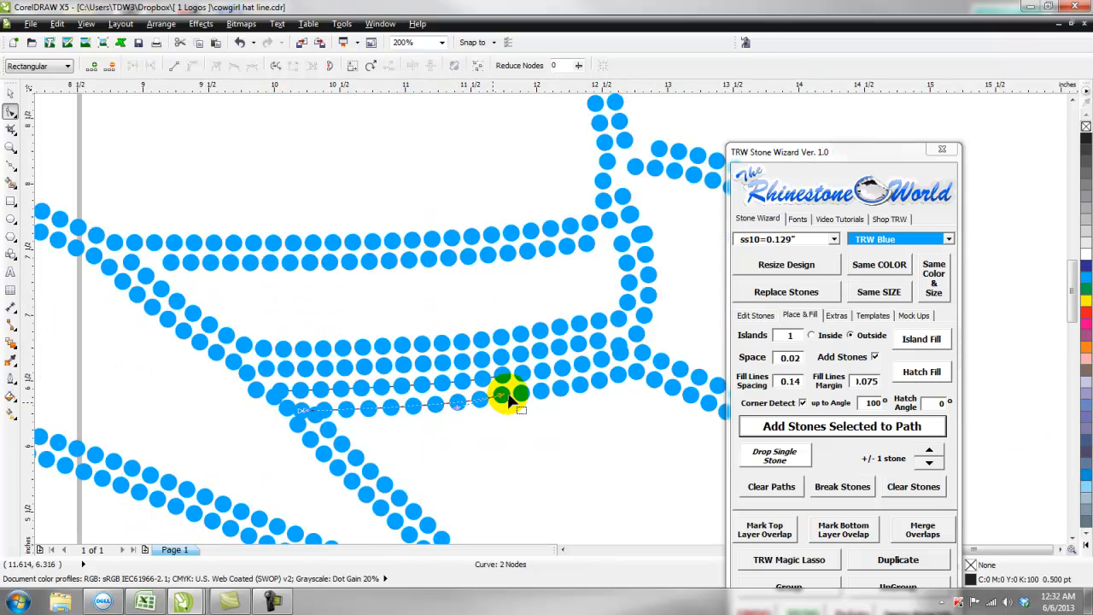
{"action": "left_click", "coordinate": [499, 278]}
{"action": "left_click", "coordinate": [11, 93]}
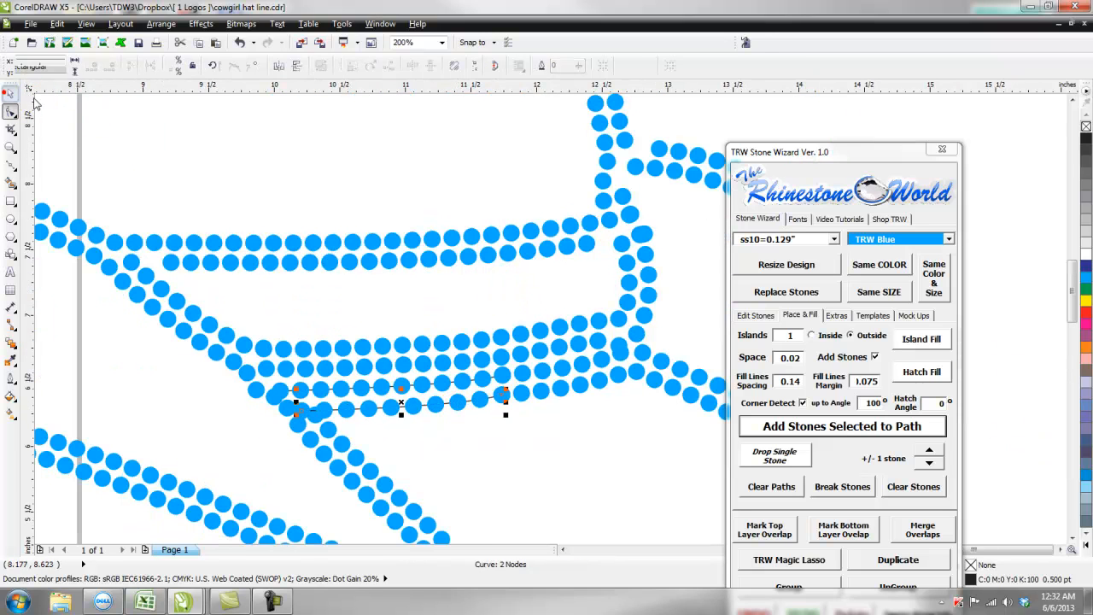
{"action": "left_click", "coordinate": [117, 109]}
Delete the whole rhinestone hat, keeping the outline hat, and move the Stone Wizard window so all its controls are visible
{"action": "scroll", "coordinate": [304, 252], "scroll_direction": "down", "scroll_amount": 3}
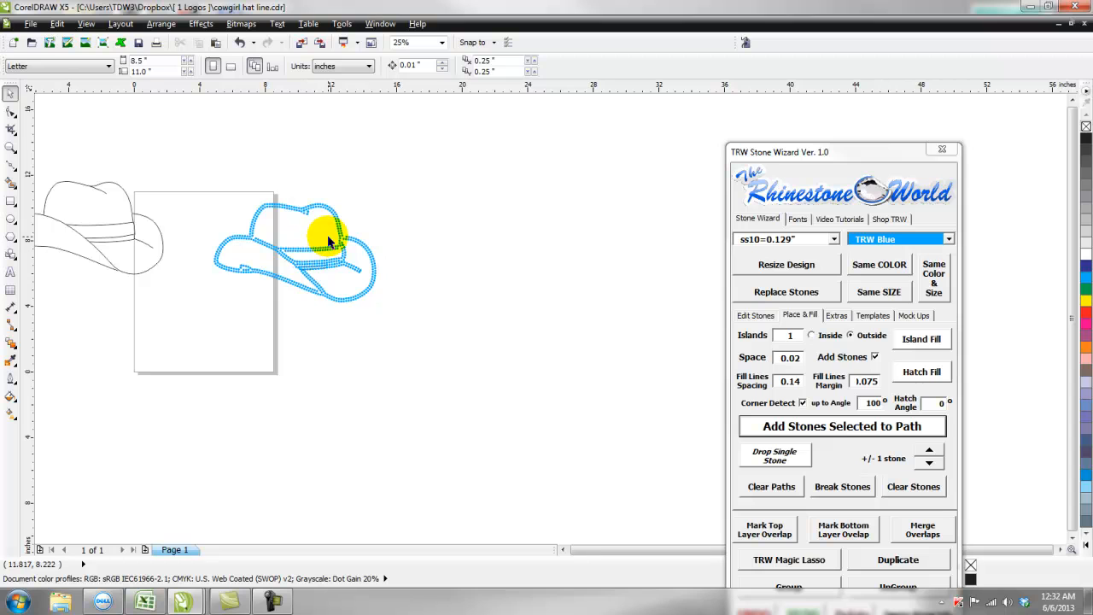
{"action": "left_click_drag", "start_coordinate": [458, 188], "coordinate": [206, 354]}
{"action": "key", "text": "Delete"}
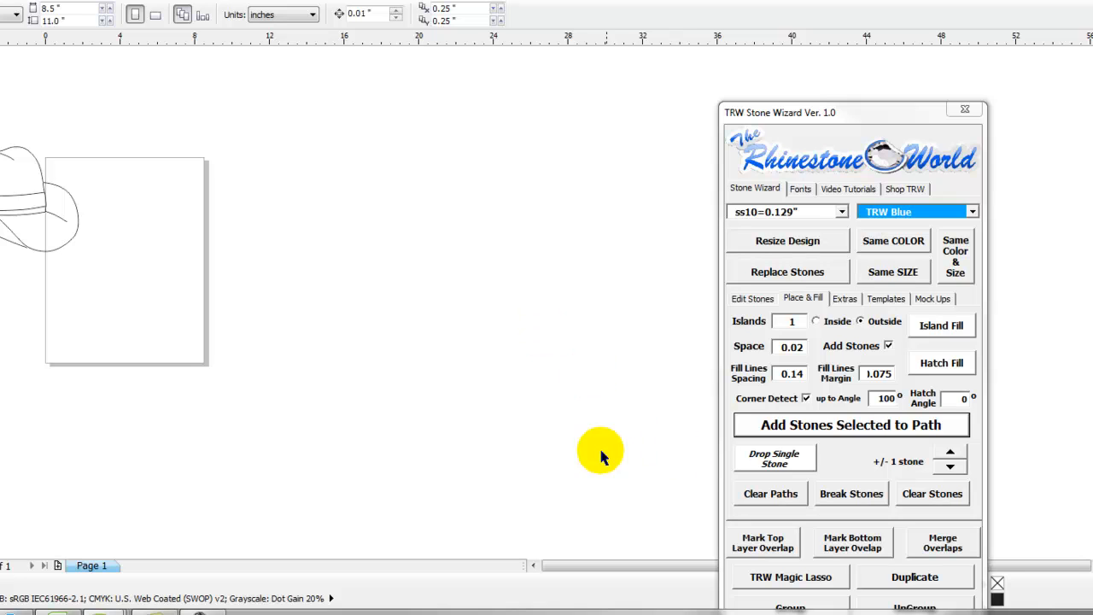
{"action": "left_click_drag", "start_coordinate": [854, 113], "coordinate": [961, 24]}
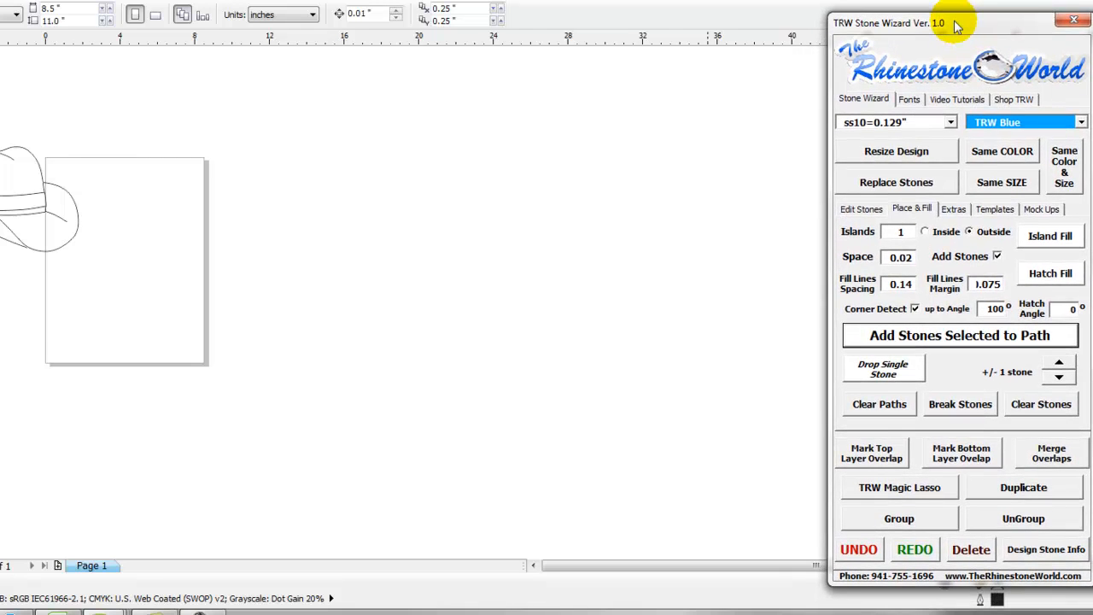